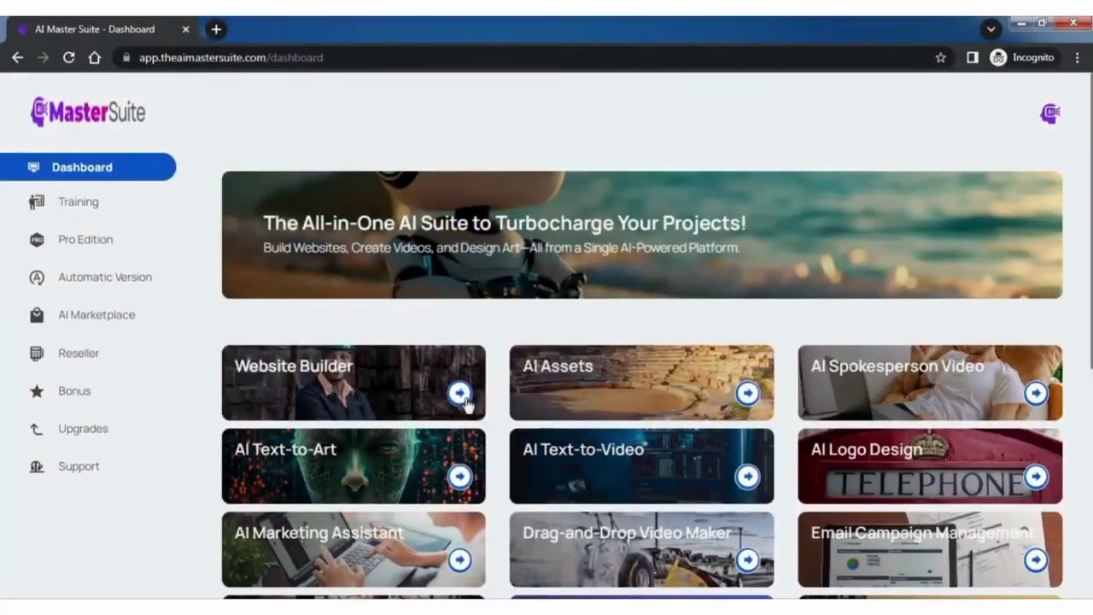
Open the Website Builder's landing page template gallery.
{"action": "left_click", "coordinate": [459, 322]}
{"action": "scroll", "coordinate": [468, 405], "scroll_direction": "down", "scroll_amount": 9}
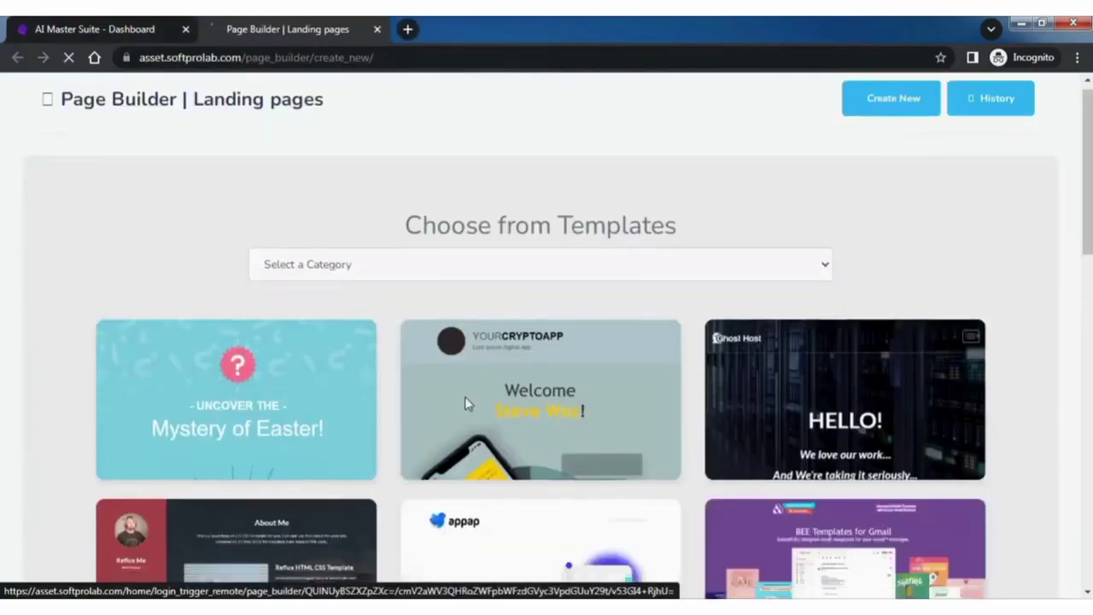
{"action": "scroll", "coordinate": [469, 412], "scroll_direction": "up", "scroll_amount": 7}
{"action": "scroll", "coordinate": [468, 414], "scroll_direction": "up", "scroll_amount": 3}
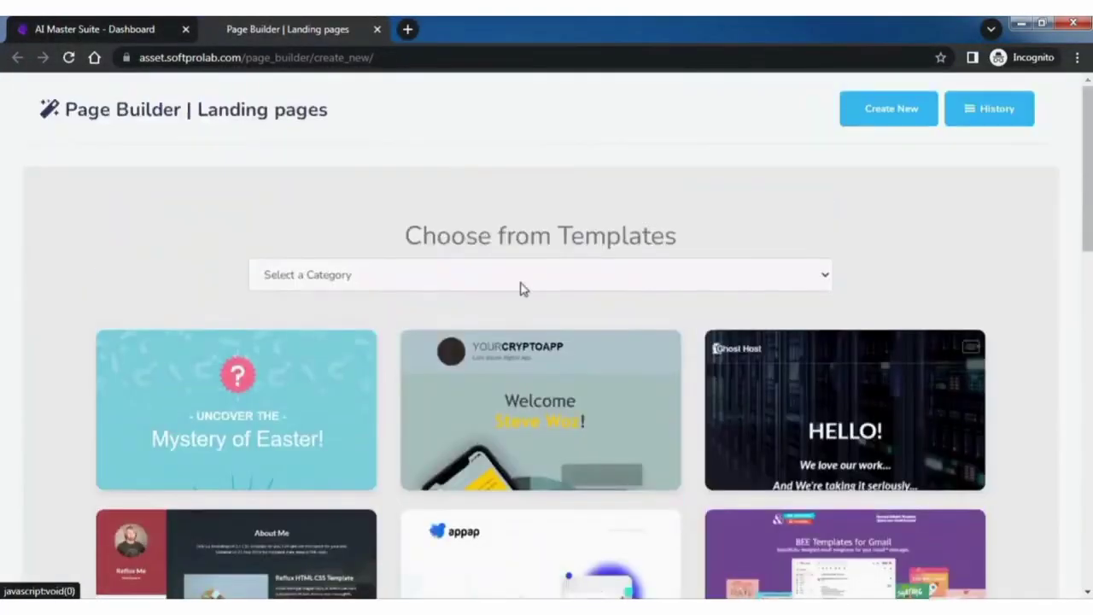
Browse the Checkout Pages and then the Sign Up Pages template categories.
{"action": "left_click", "coordinate": [520, 282]}
{"action": "left_click", "coordinate": [517, 332]}
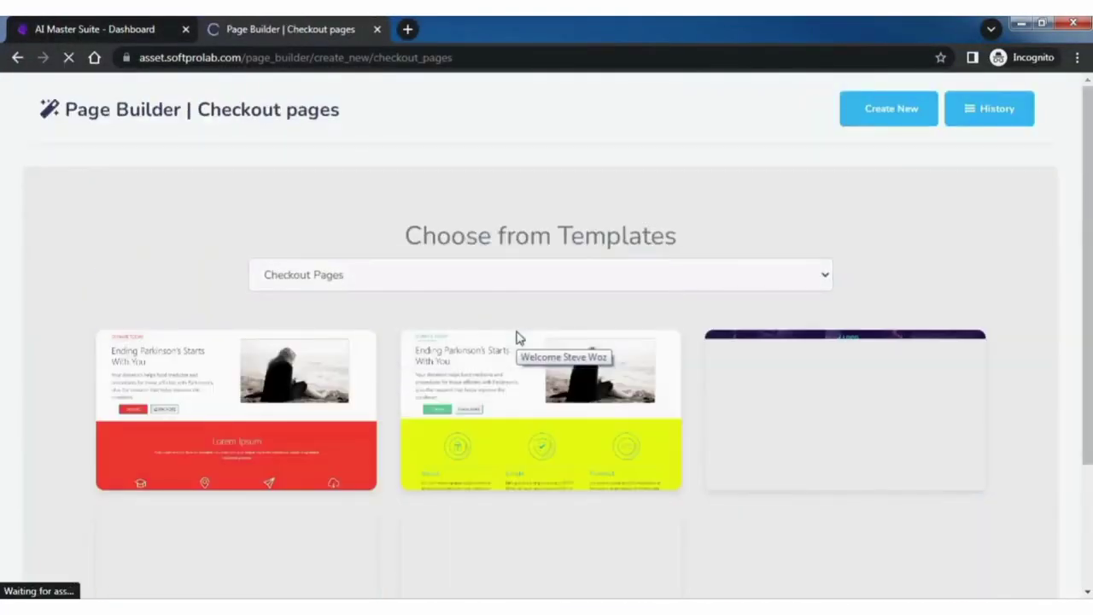
{"action": "scroll", "coordinate": [729, 491], "scroll_direction": "down", "scroll_amount": 2}
{"action": "scroll", "coordinate": [636, 316], "scroll_direction": "up", "scroll_amount": 2}
{"action": "left_click", "coordinate": [635, 278]}
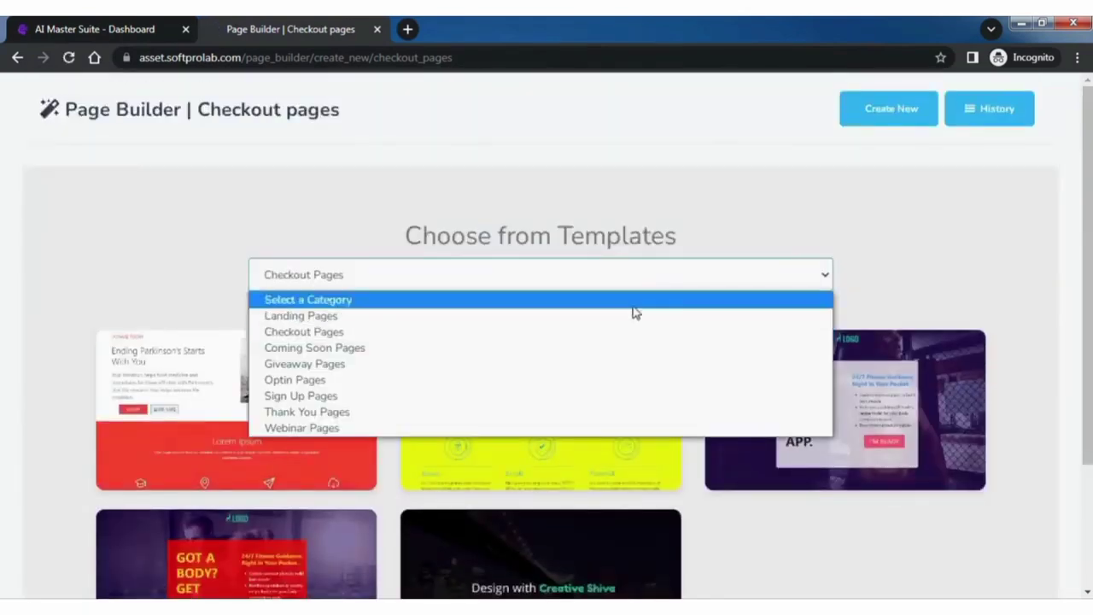
{"action": "left_click", "coordinate": [629, 395]}
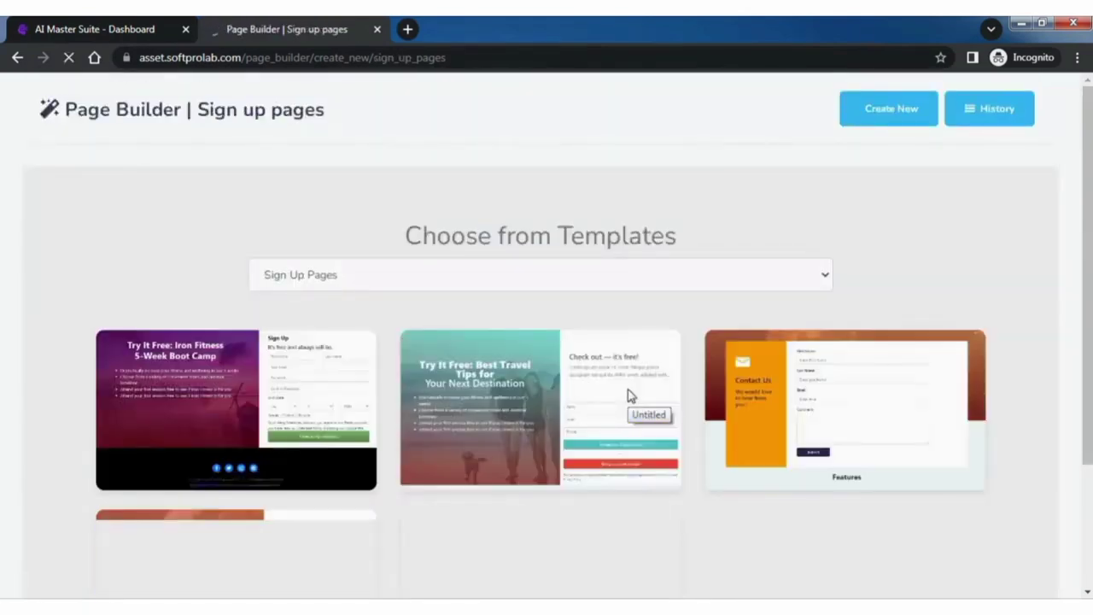
{"action": "scroll", "coordinate": [629, 396], "scroll_direction": "down", "scroll_amount": 2}
{"action": "scroll", "coordinate": [636, 205], "scroll_direction": "up", "scroll_amount": 1}
Switch to the Webinar Pages category and open the email-tips webinar template.
{"action": "left_click", "coordinate": [636, 198]}
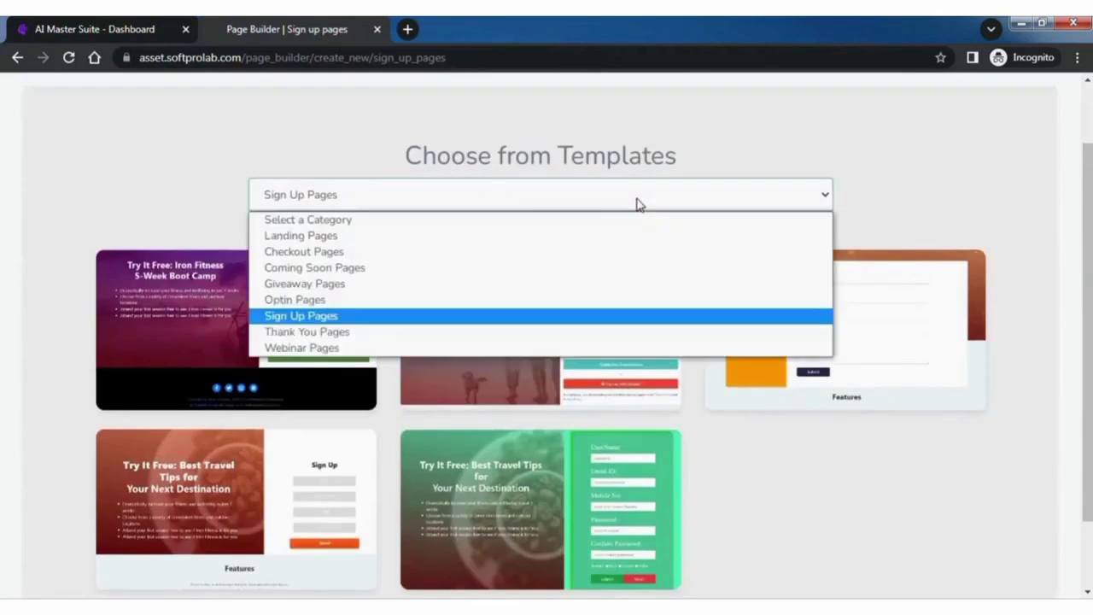
{"action": "left_click", "coordinate": [564, 347]}
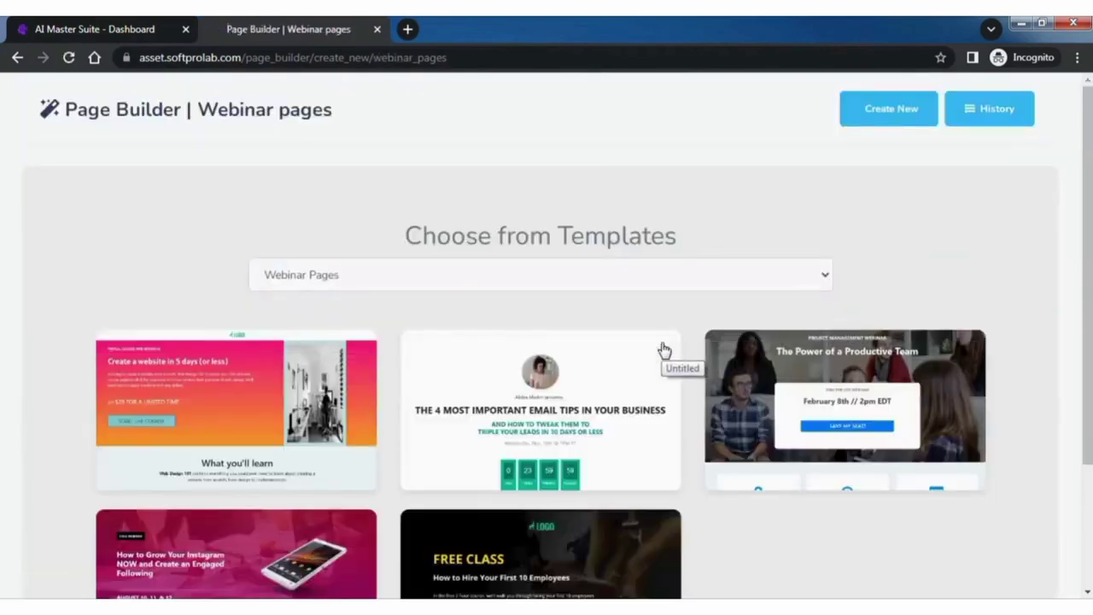
{"action": "left_click", "coordinate": [517, 378]}
Preview the webinar template in the mobile layout, then return to the desktop layout.
{"action": "scroll", "coordinate": [478, 221], "scroll_direction": "down", "scroll_amount": 10}
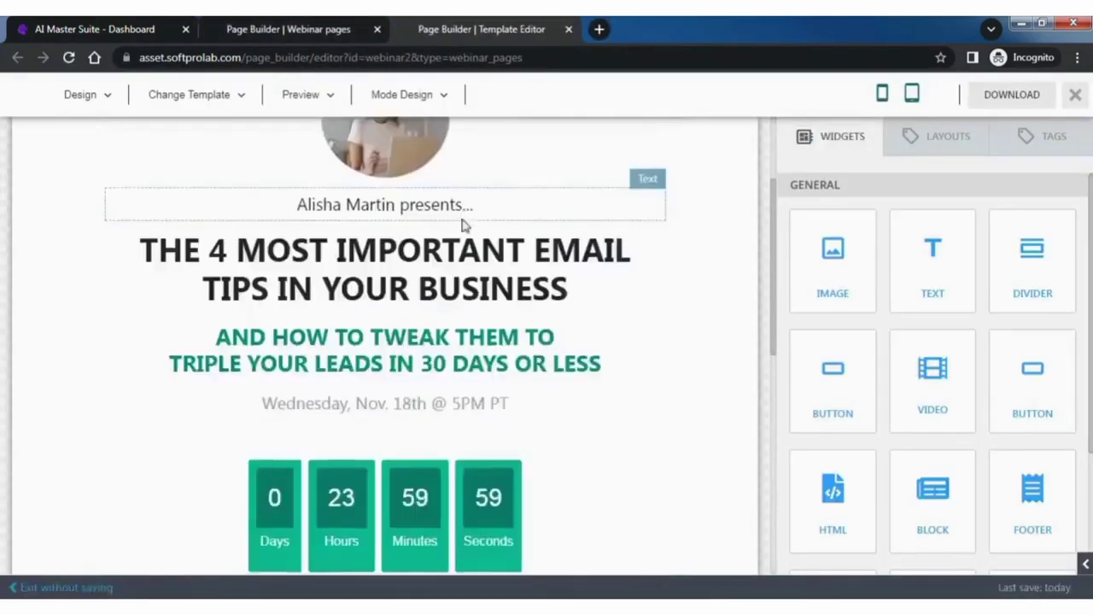
{"action": "scroll", "coordinate": [456, 290], "scroll_direction": "up", "scroll_amount": 10}
{"action": "left_click", "coordinate": [882, 94]}
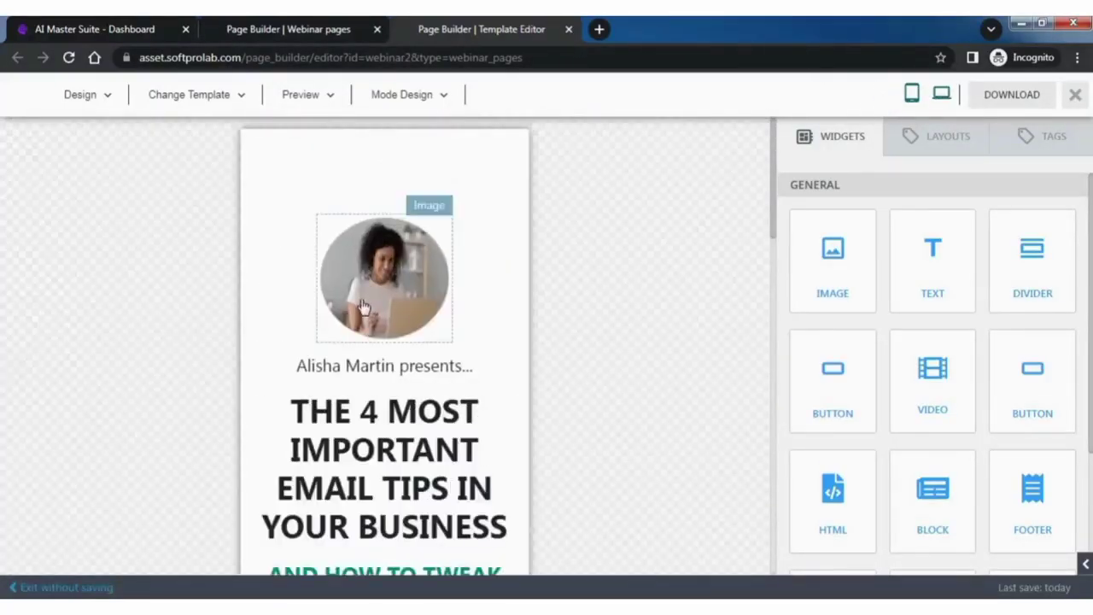
{"action": "scroll", "coordinate": [367, 321], "scroll_direction": "down", "scroll_amount": 5}
{"action": "scroll", "coordinate": [364, 316], "scroll_direction": "up", "scroll_amount": 5}
{"action": "left_click", "coordinate": [941, 94]}
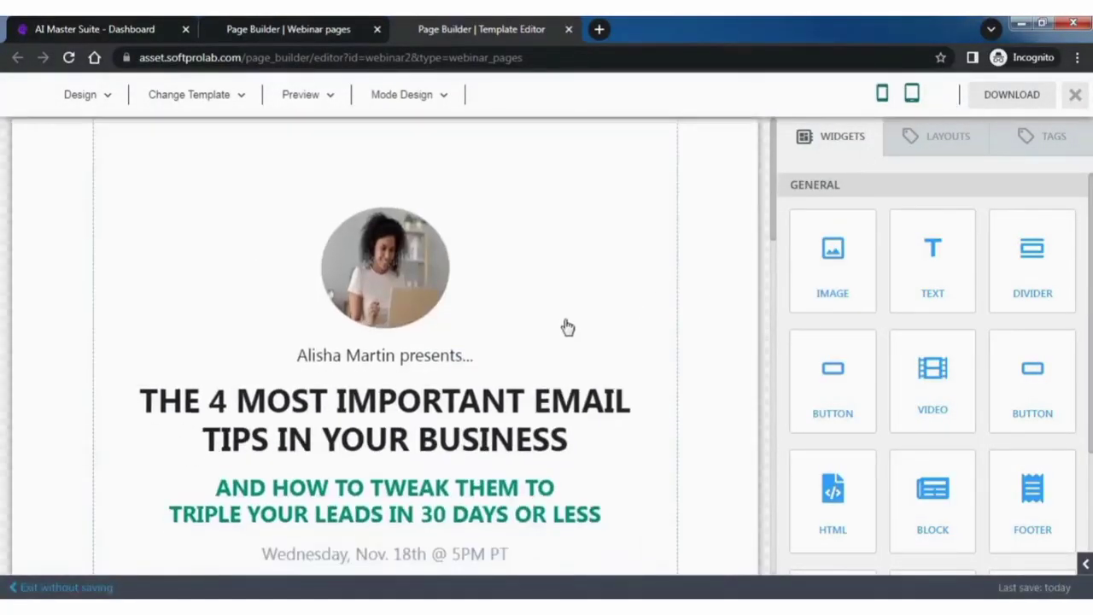
Change the headline's number from 4 to 5.
{"action": "double_click", "coordinate": [432, 328]}
{"action": "left_click", "coordinate": [227, 328]}
{"action": "key", "text": "BackSpace"}
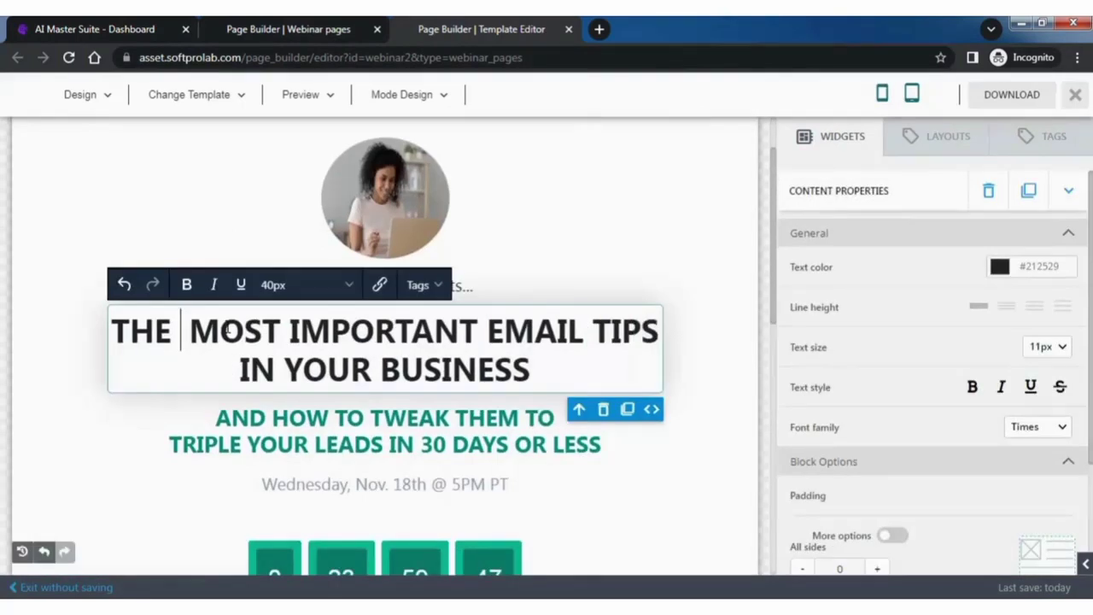
{"action": "type", "text": "5"}
Turn the whole headline red and drag an image block beneath it.
{"action": "triple_click", "coordinate": [270, 332]}
{"action": "left_click", "coordinate": [1001, 269]}
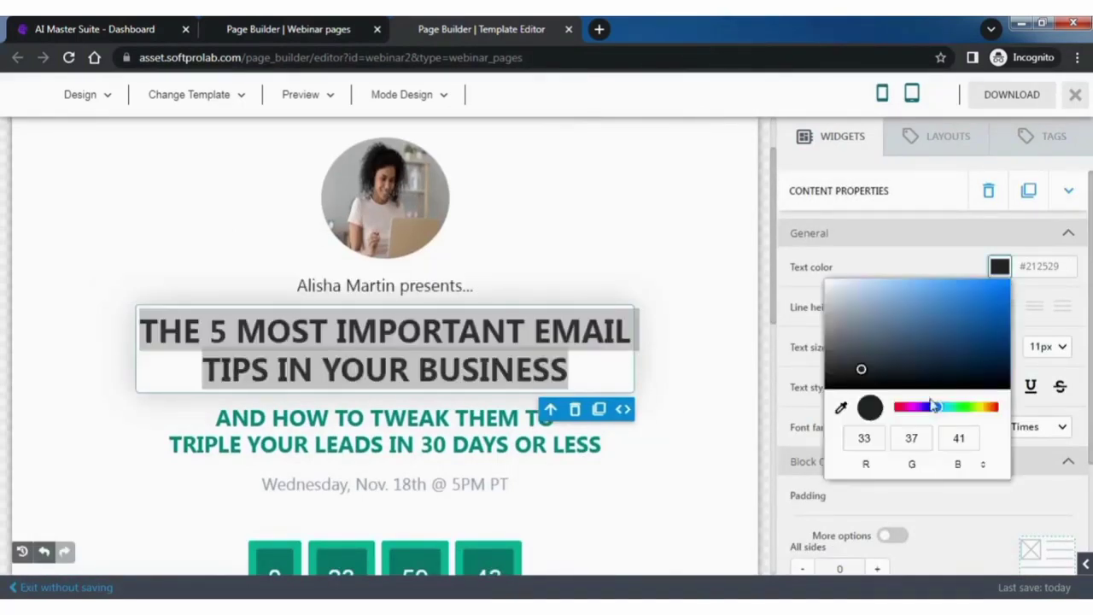
{"action": "left_click_drag", "start_coordinate": [932, 406], "coordinate": [877, 389]}
{"action": "left_click", "coordinate": [760, 271]}
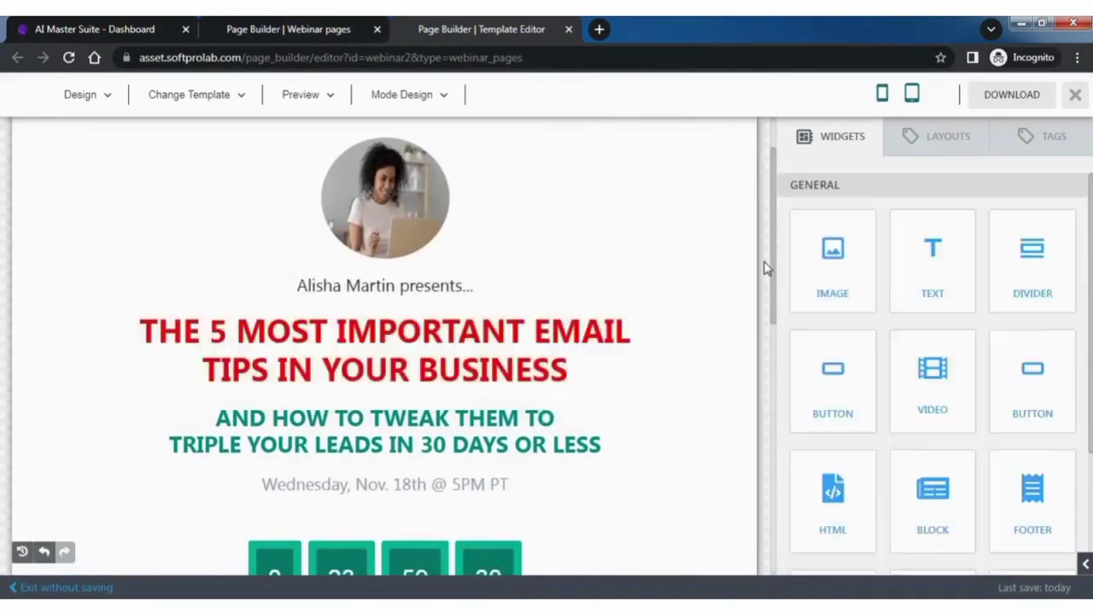
{"action": "left_click_drag", "start_coordinate": [841, 275], "coordinate": [646, 446]}
Upload the logo-light image into the new image block.
{"action": "left_click", "coordinate": [391, 485]}
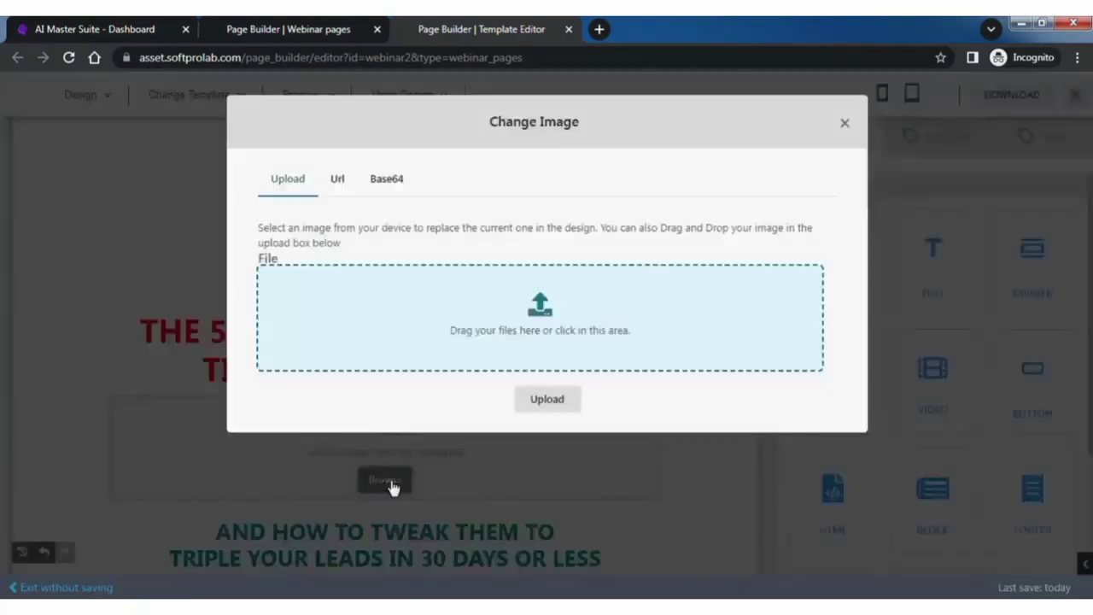
{"action": "left_click", "coordinate": [551, 306]}
{"action": "left_click", "coordinate": [291, 137]}
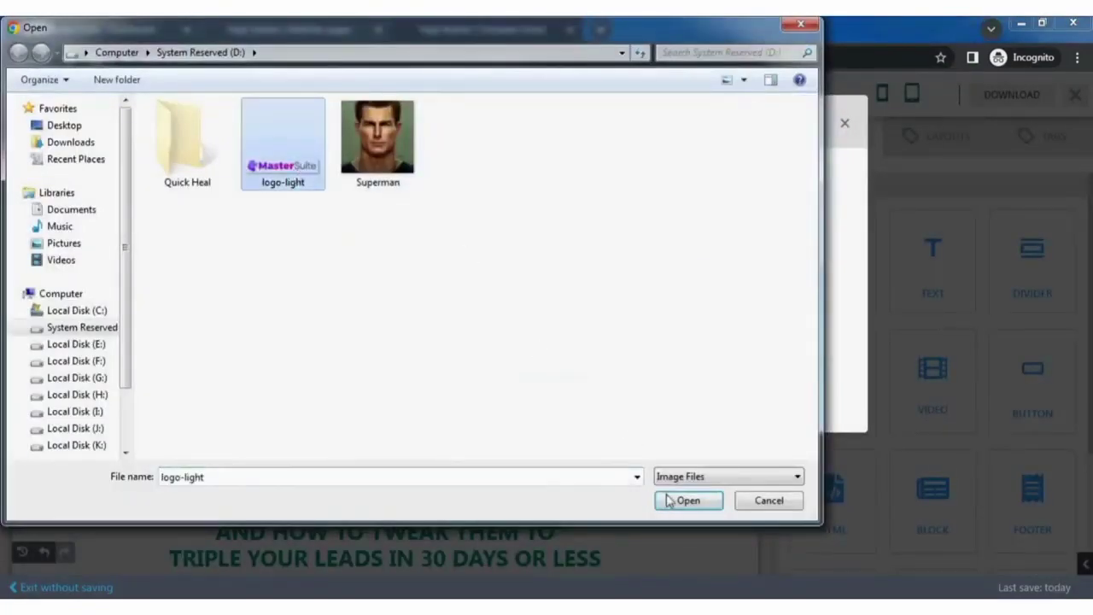
{"action": "left_click", "coordinate": [681, 502]}
{"action": "left_click", "coordinate": [548, 399]}
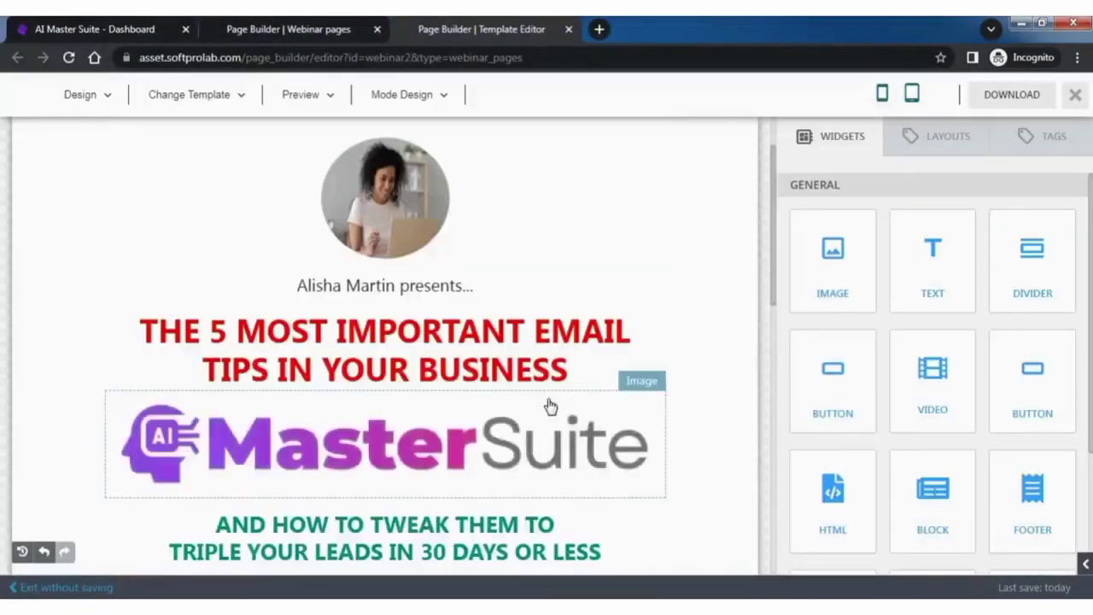
Save the design and download the finished webinar page as a zip file.
{"action": "scroll", "coordinate": [651, 356], "scroll_direction": "down", "scroll_amount": 6}
{"action": "scroll", "coordinate": [914, 387], "scroll_direction": "down", "scroll_amount": 8}
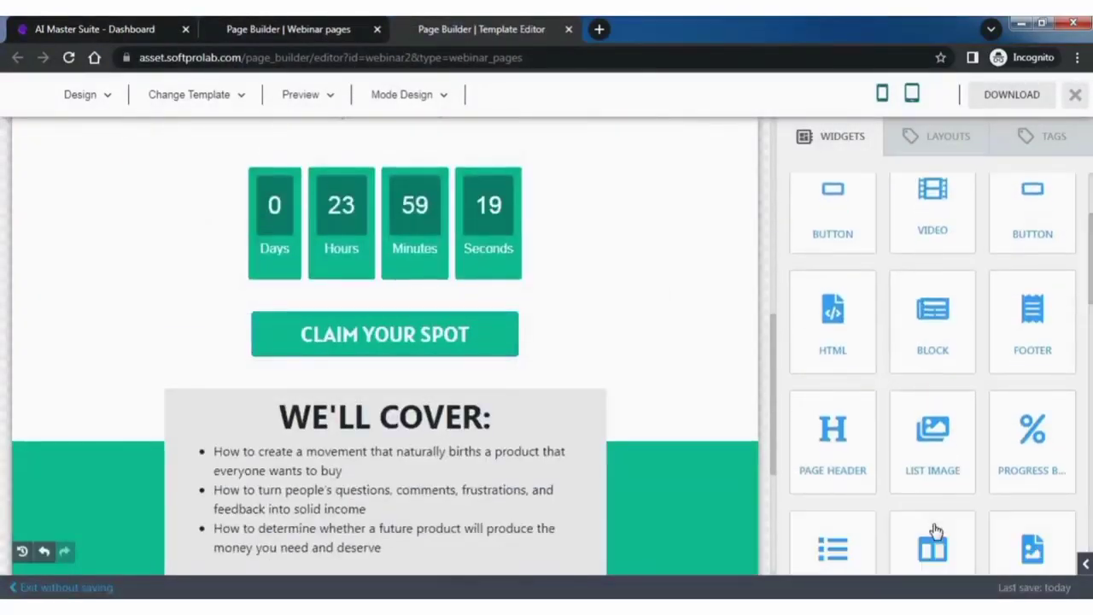
{"action": "scroll", "coordinate": [940, 409], "scroll_direction": "up", "scroll_amount": 5}
{"action": "left_click", "coordinate": [1011, 94]}
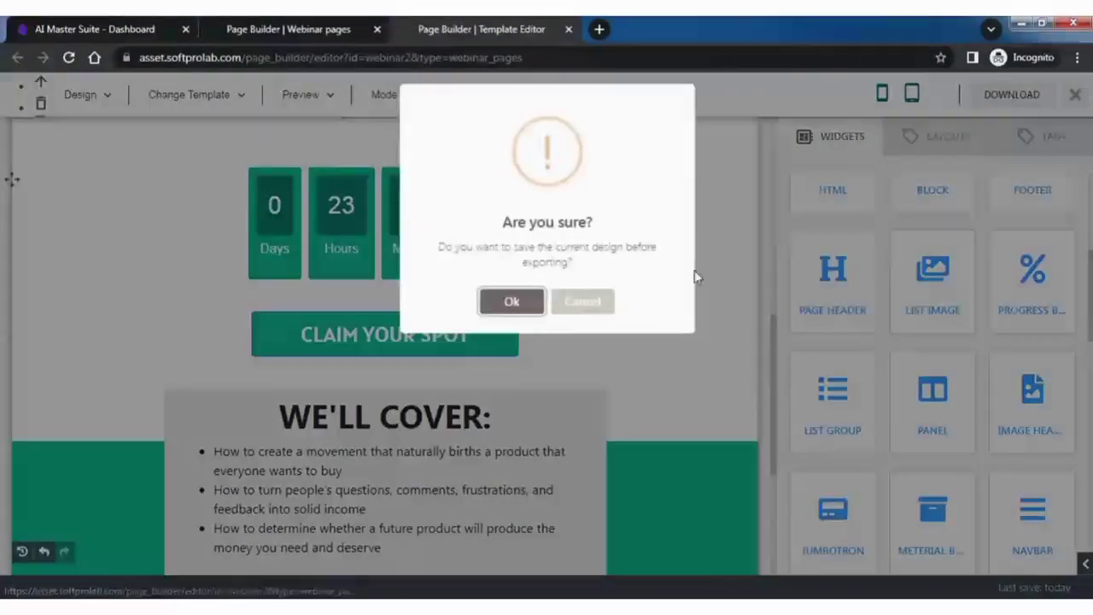
{"action": "left_click", "coordinate": [522, 308]}
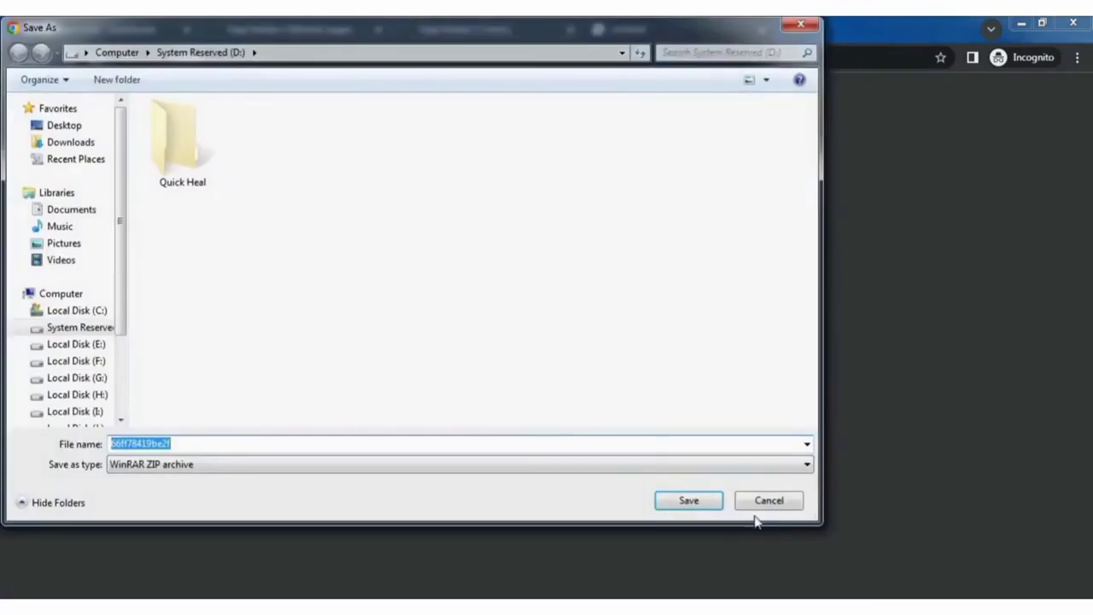
{"action": "left_click", "coordinate": [696, 502]}
Copy the newest export's link from History and load it in the browser.
{"action": "left_click", "coordinate": [836, 273]}
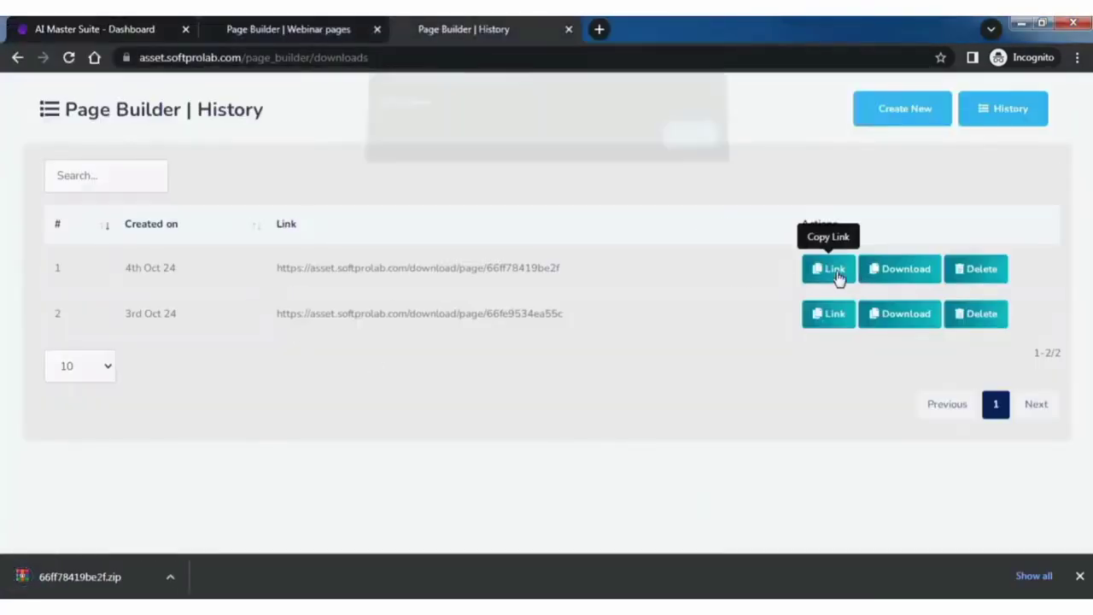
{"action": "left_click", "coordinate": [696, 157]}
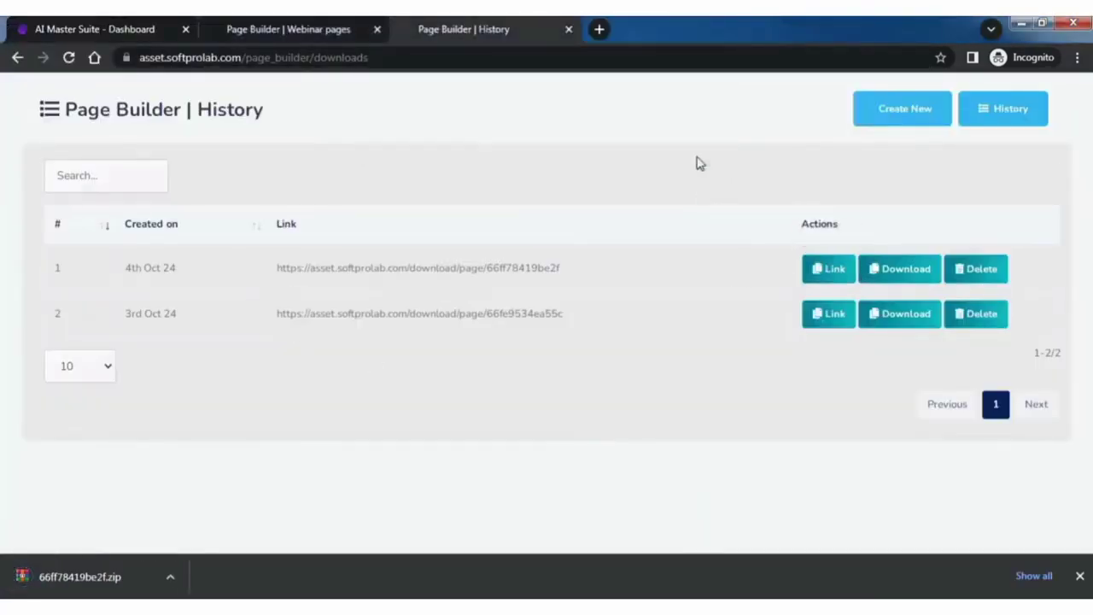
{"action": "right_click", "coordinate": [571, 58]}
{"action": "left_click", "coordinate": [617, 141]}
{"action": "key", "text": "Return"}
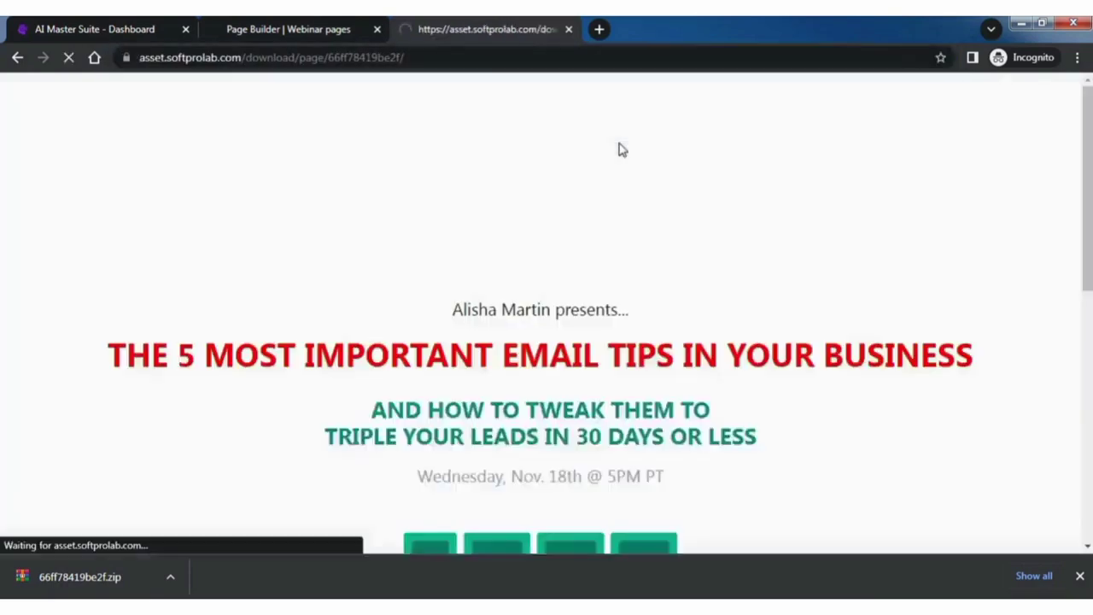
Scroll the published webinar page, then close the preview and the page builder.
{"action": "scroll", "coordinate": [620, 162], "scroll_direction": "down", "scroll_amount": 10}
{"action": "scroll", "coordinate": [620, 222], "scroll_direction": "up", "scroll_amount": 8}
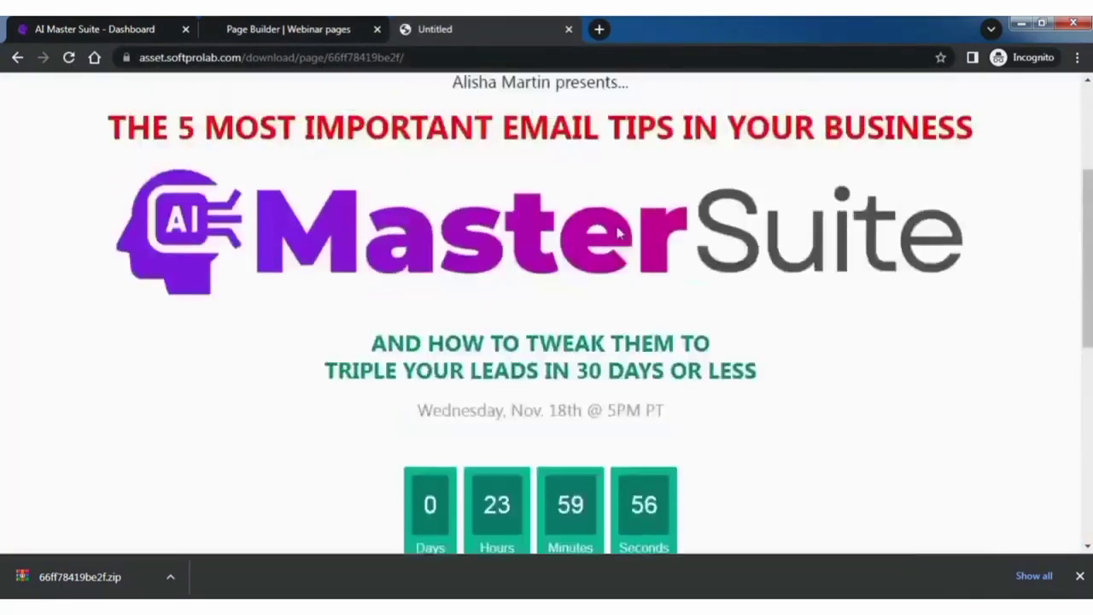
{"action": "scroll", "coordinate": [620, 232], "scroll_direction": "up", "scroll_amount": 3}
{"action": "left_click", "coordinate": [569, 29]}
{"action": "left_click", "coordinate": [1079, 579]}
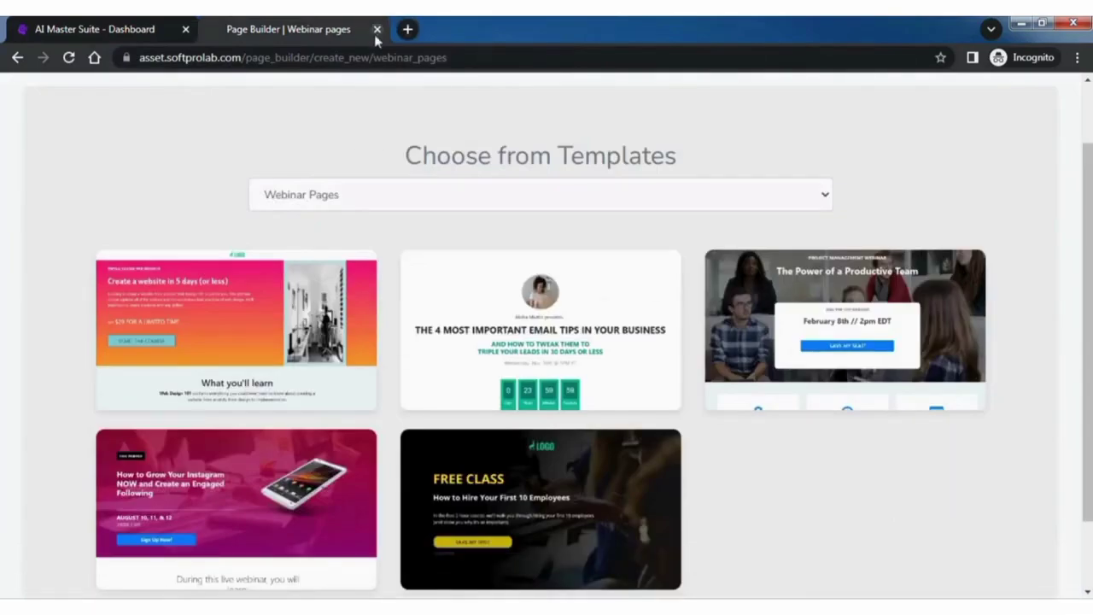
{"action": "left_click", "coordinate": [377, 29]}
In Story Generator, enter the title 'A Tale of Bravery and Friendship' and a topic about young Lily.
{"action": "scroll", "coordinate": [746, 236], "scroll_direction": "down", "scroll_amount": 2}
{"action": "left_click", "coordinate": [747, 234]}
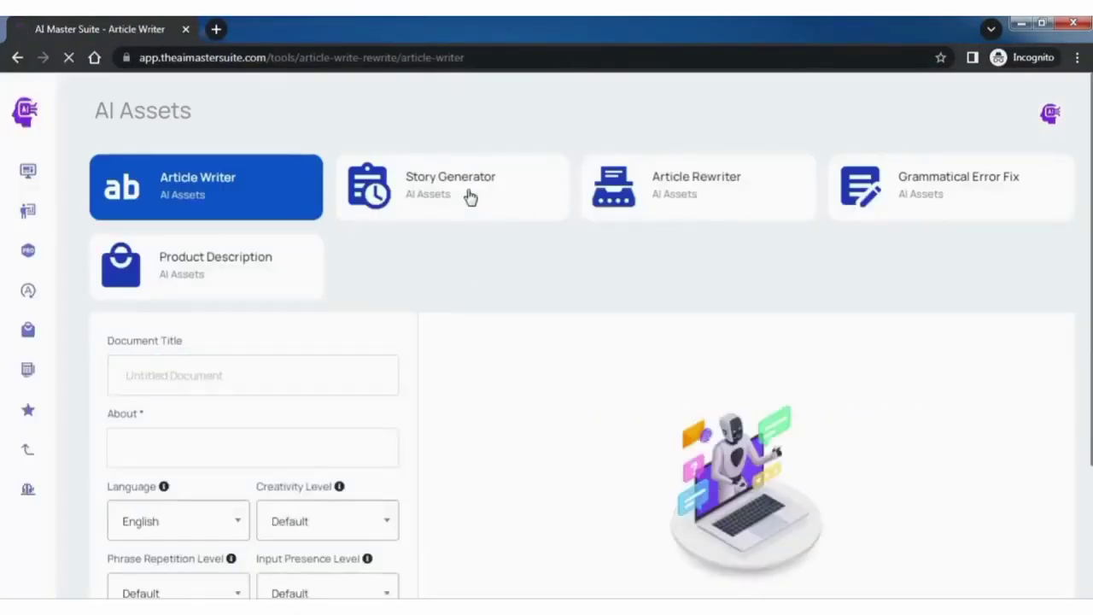
{"action": "left_click", "coordinate": [470, 197]}
{"action": "scroll", "coordinate": [466, 195], "scroll_direction": "down", "scroll_amount": 2}
{"action": "left_click", "coordinate": [199, 207]}
{"action": "type", "text": "A Tale of Bravery and Friendship"}
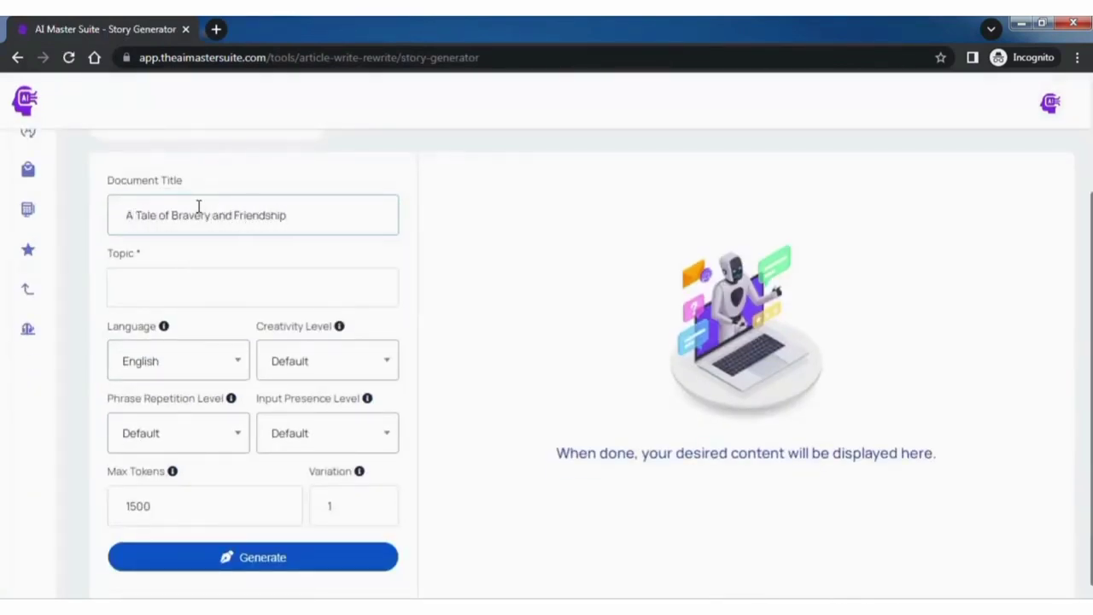
{"action": "key", "text": "Tab"}
{"action": "type", "text": "A Yo"}
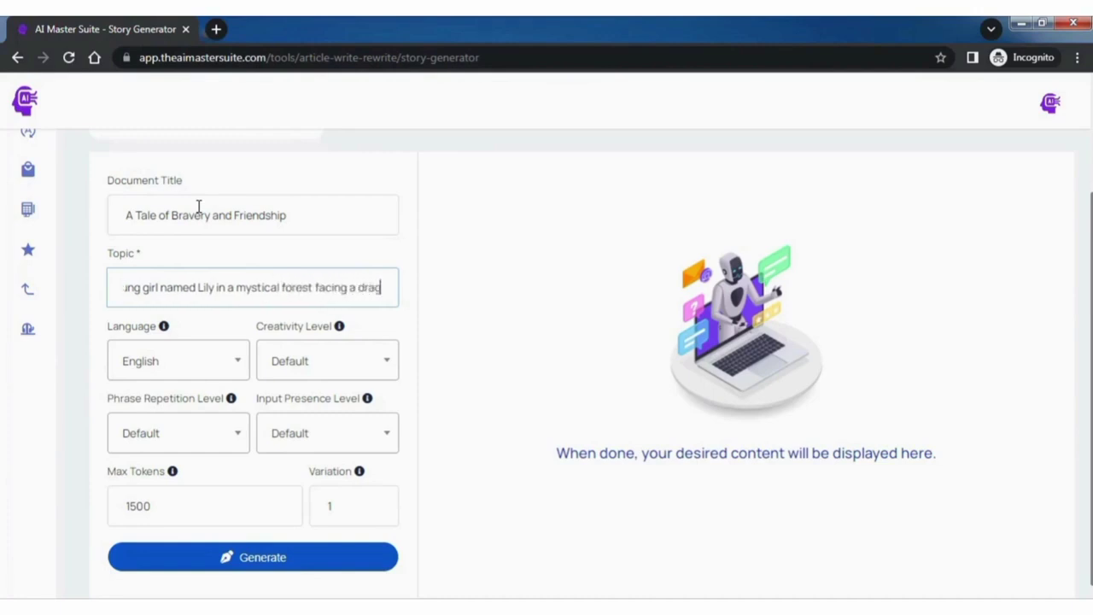
Check the story language options and keep English.
{"action": "scroll", "coordinate": [185, 327], "scroll_direction": "down", "scroll_amount": 1}
{"action": "left_click", "coordinate": [237, 346]}
{"action": "scroll", "coordinate": [205, 454], "scroll_direction": "down", "scroll_amount": 5}
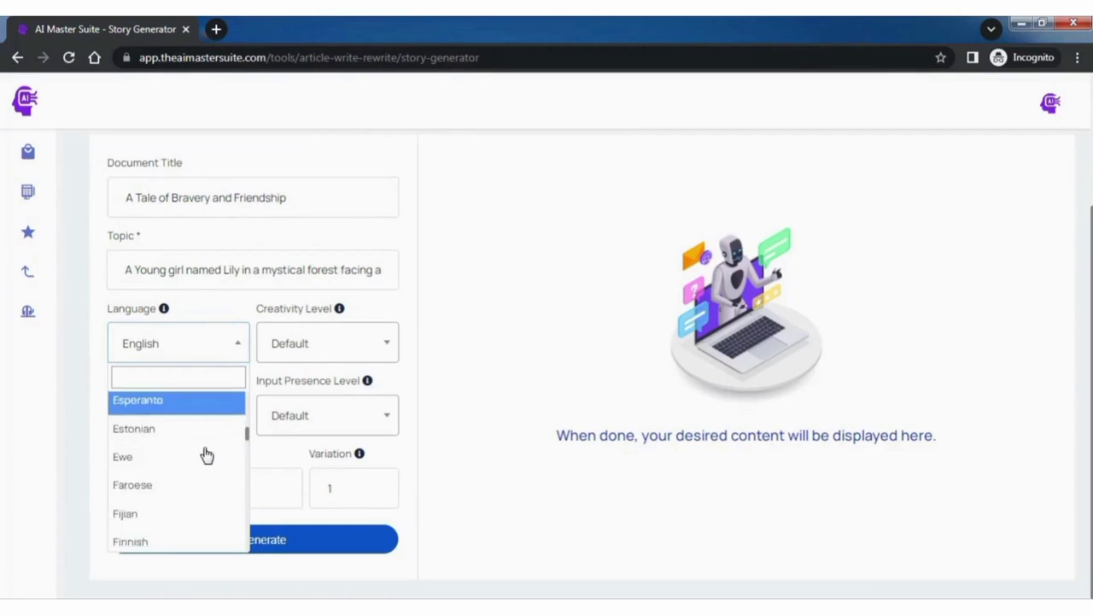
{"action": "scroll", "coordinate": [201, 465], "scroll_direction": "down", "scroll_amount": 10}
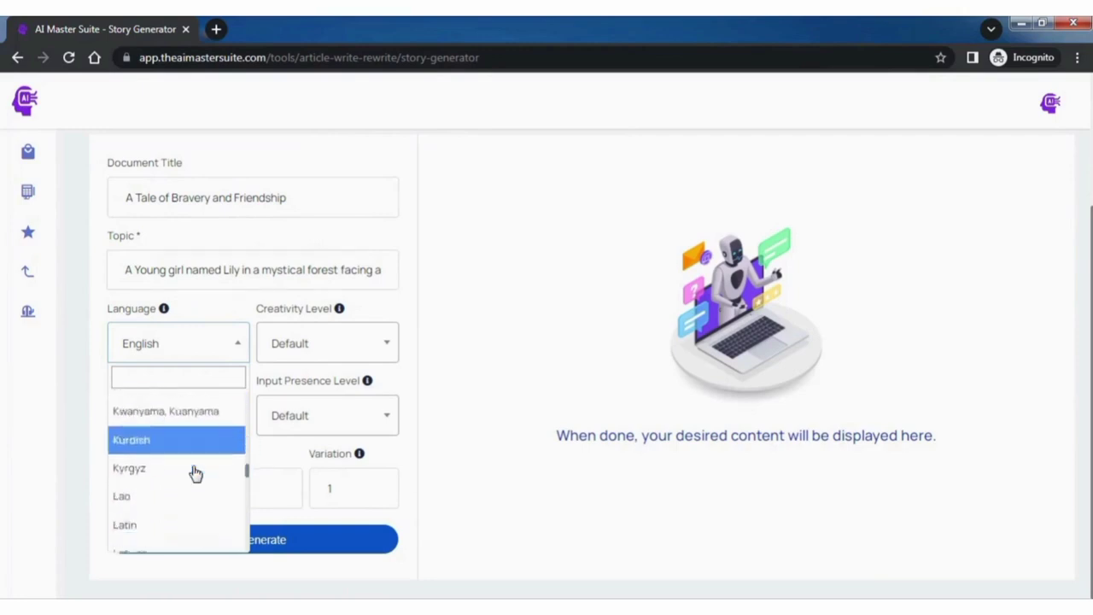
{"action": "scroll", "coordinate": [195, 473], "scroll_direction": "up", "scroll_amount": 8}
{"action": "left_click", "coordinate": [242, 309]}
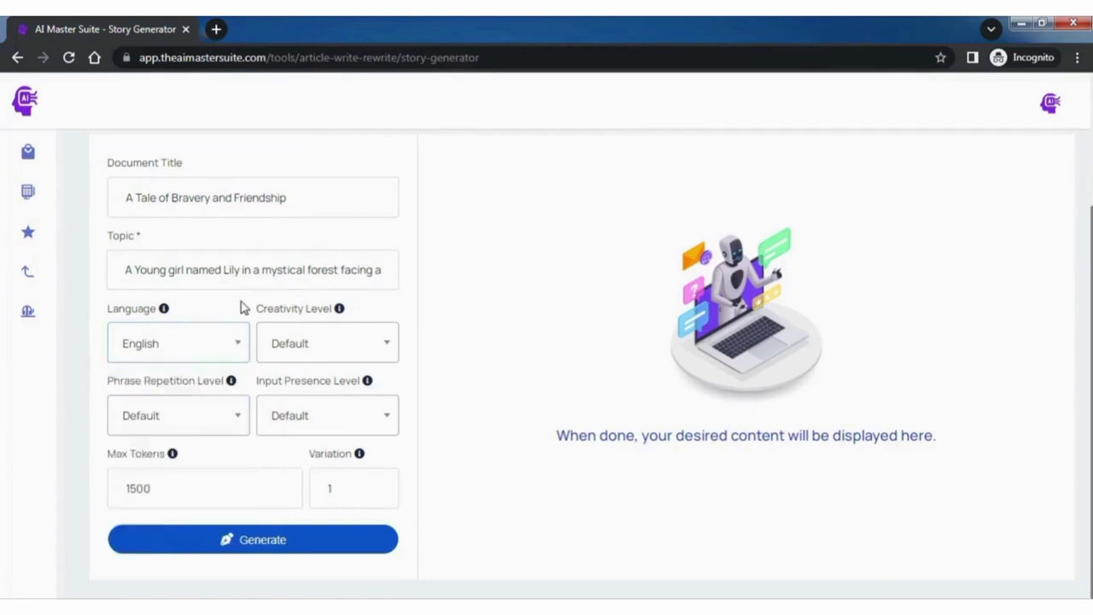
Leave the Creativity and Phrase Repetition levels at Default.
{"action": "left_click", "coordinate": [337, 350]}
{"action": "scroll", "coordinate": [334, 461], "scroll_direction": "down", "scroll_amount": 5}
{"action": "scroll", "coordinate": [334, 467], "scroll_direction": "up", "scroll_amount": 10}
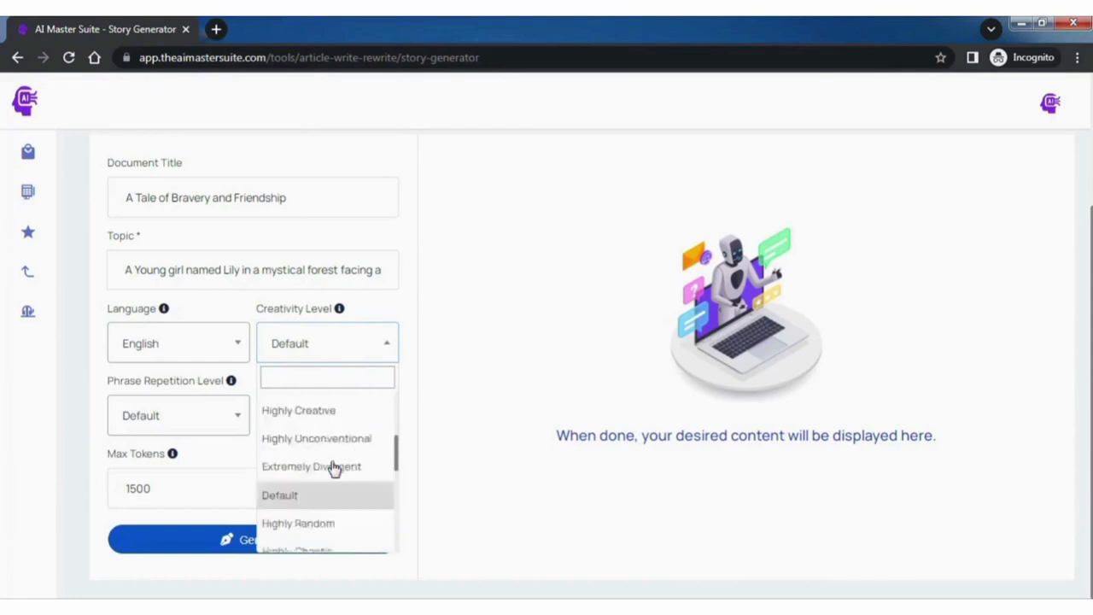
{"action": "left_click", "coordinate": [378, 306]}
{"action": "left_click", "coordinate": [212, 401]}
{"action": "scroll", "coordinate": [205, 347], "scroll_direction": "down", "scroll_amount": 5}
{"action": "scroll", "coordinate": [207, 349], "scroll_direction": "up", "scroll_amount": 7}
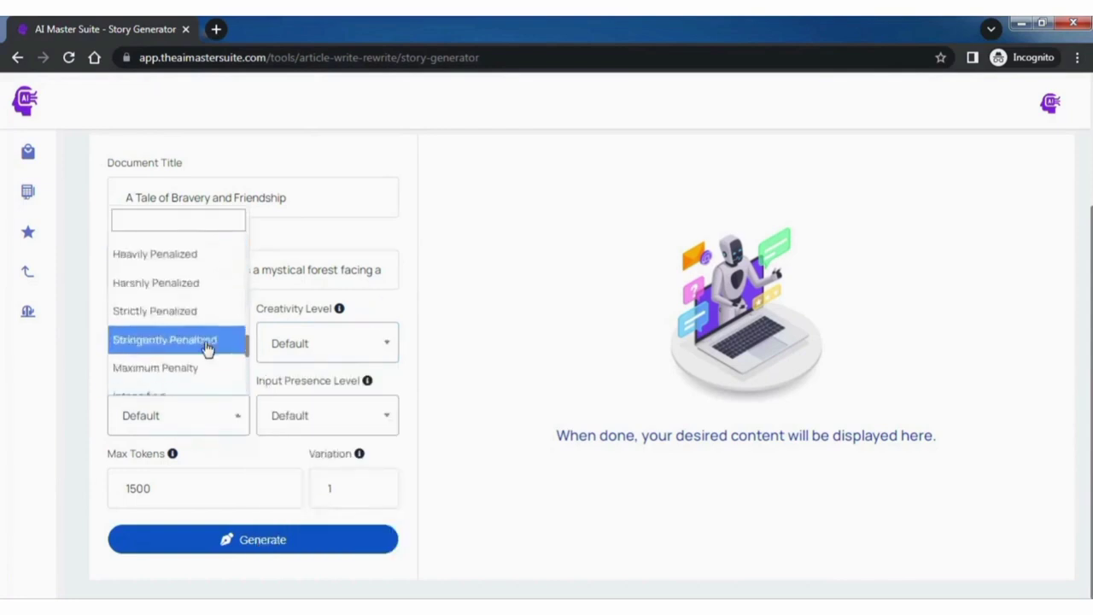
{"action": "left_click", "coordinate": [383, 375]}
Generate the story and scroll through the Lily dragon story output.
{"action": "left_click", "coordinate": [270, 539]}
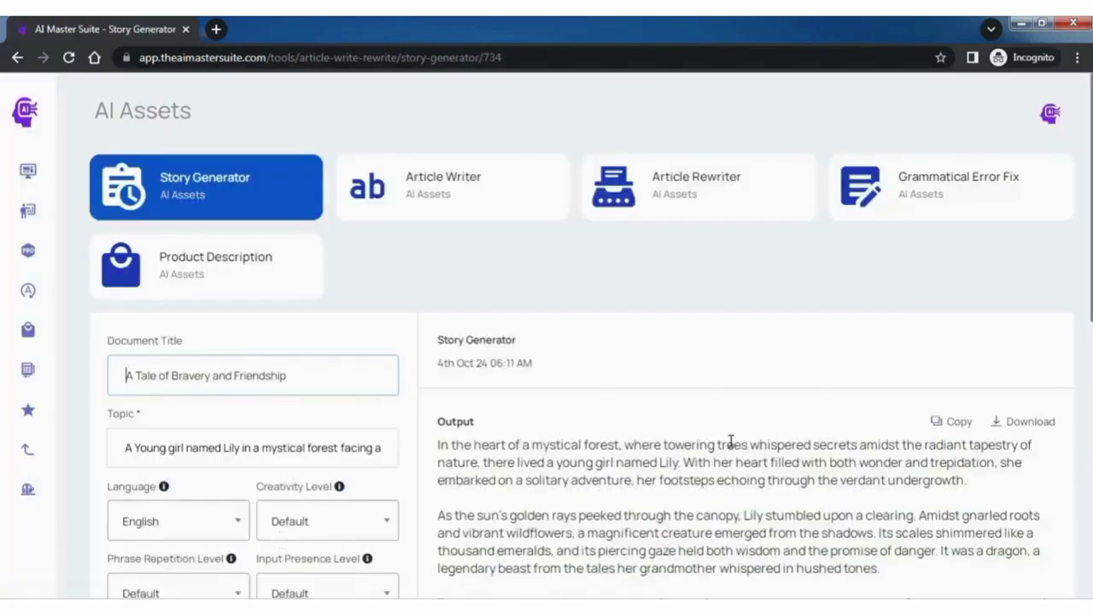
{"action": "scroll", "coordinate": [731, 441], "scroll_direction": "down", "scroll_amount": 2}
{"action": "scroll", "coordinate": [731, 441], "scroll_direction": "down", "scroll_amount": 6}
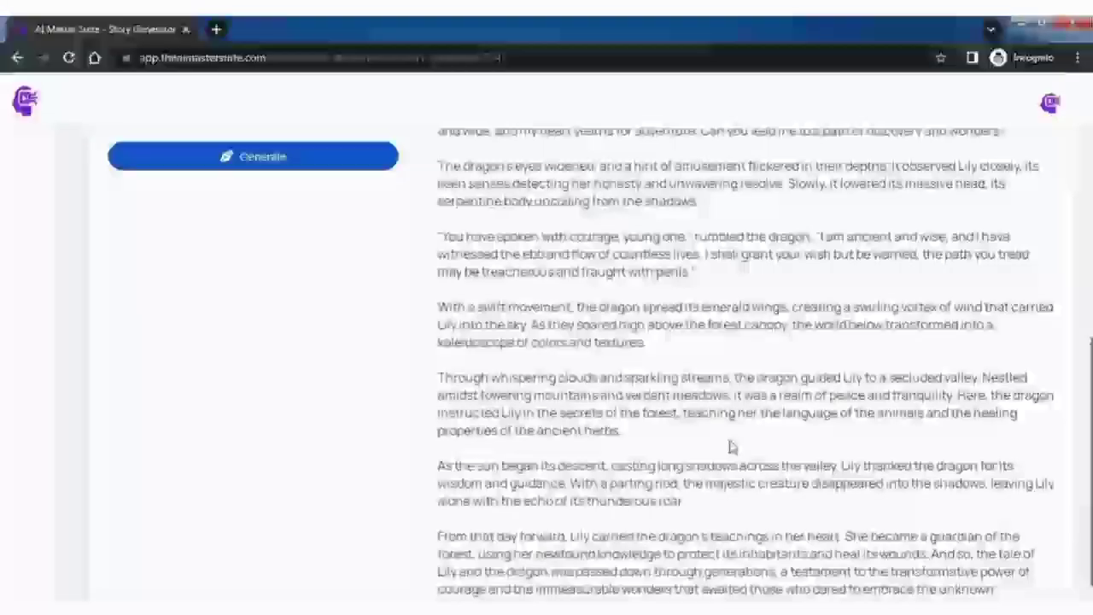
{"action": "scroll", "coordinate": [731, 441], "scroll_direction": "up", "scroll_amount": 10}
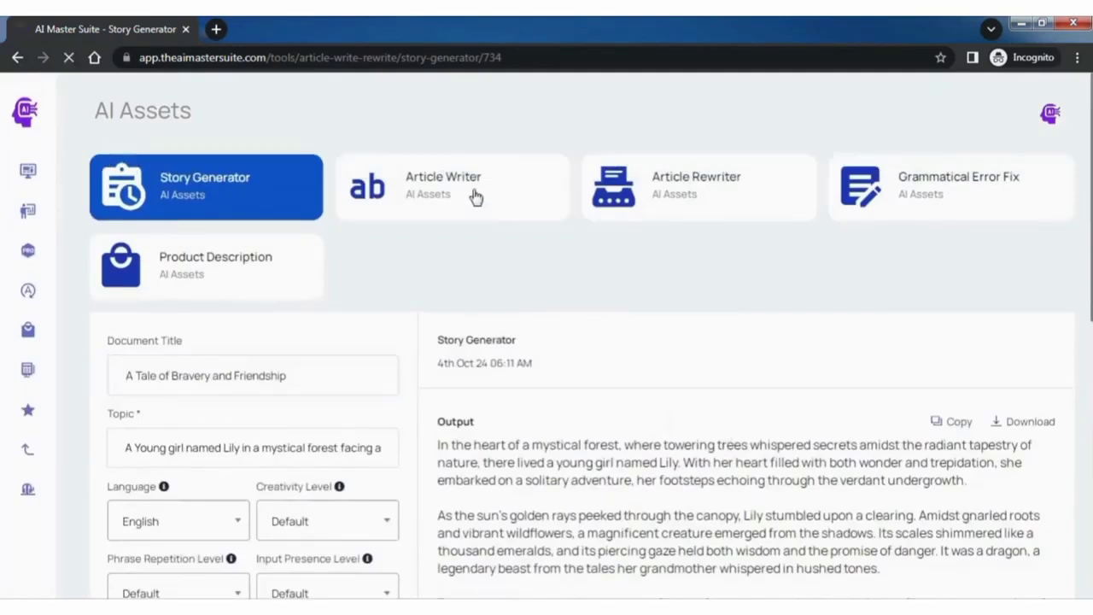
{"action": "left_click", "coordinate": [476, 197]}
Enter 'Travel' as the Document Title and an About text on Southeast Asia's hidden gems.
{"action": "scroll", "coordinate": [308, 282], "scroll_direction": "down", "scroll_amount": 1}
{"action": "left_click", "coordinate": [308, 286]}
{"action": "type", "text": "Trav"}
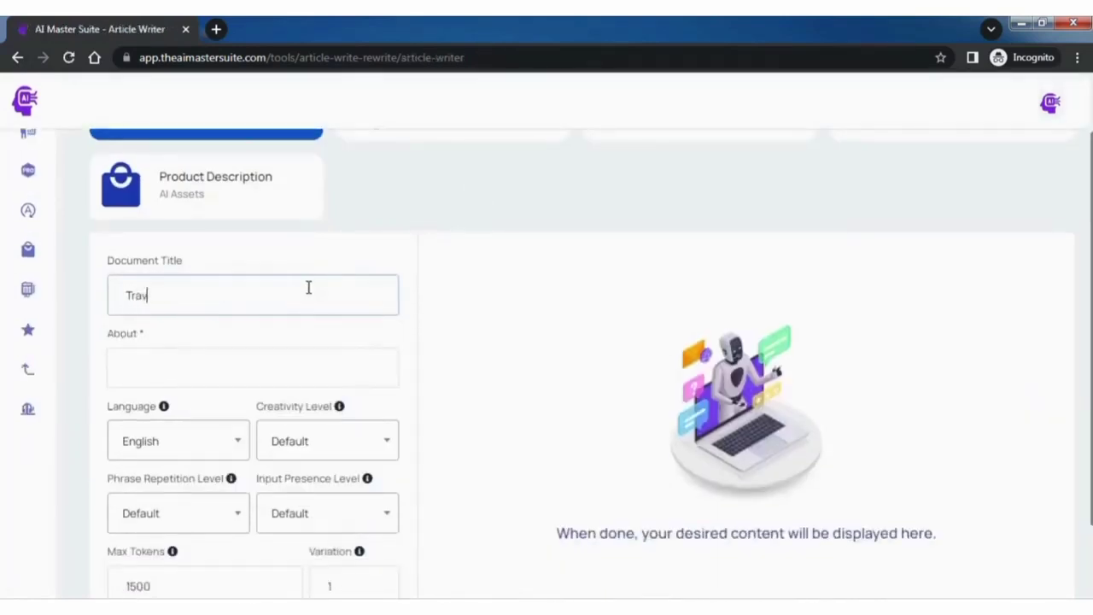
{"action": "type", "text": "el"}
{"action": "key", "text": "Tab"}
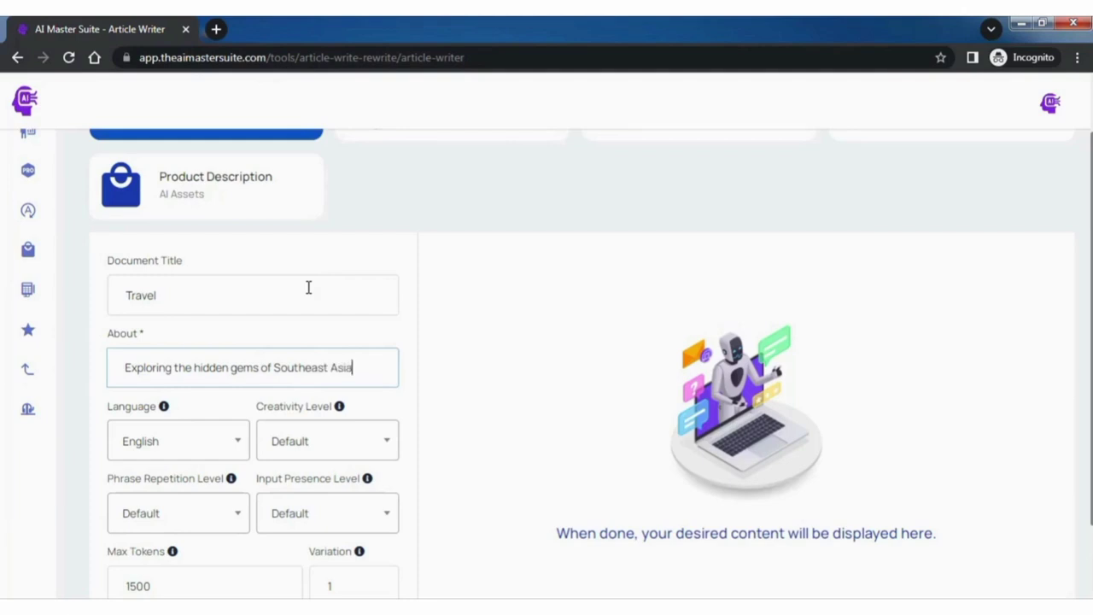
Set the article language to Spanish, Castilian and generate the article.
{"action": "scroll", "coordinate": [227, 354], "scroll_direction": "down", "scroll_amount": 1}
{"action": "left_click", "coordinate": [233, 357]}
{"action": "scroll", "coordinate": [195, 452], "scroll_direction": "down", "scroll_amount": 2}
{"action": "scroll", "coordinate": [197, 453], "scroll_direction": "up", "scroll_amount": 2}
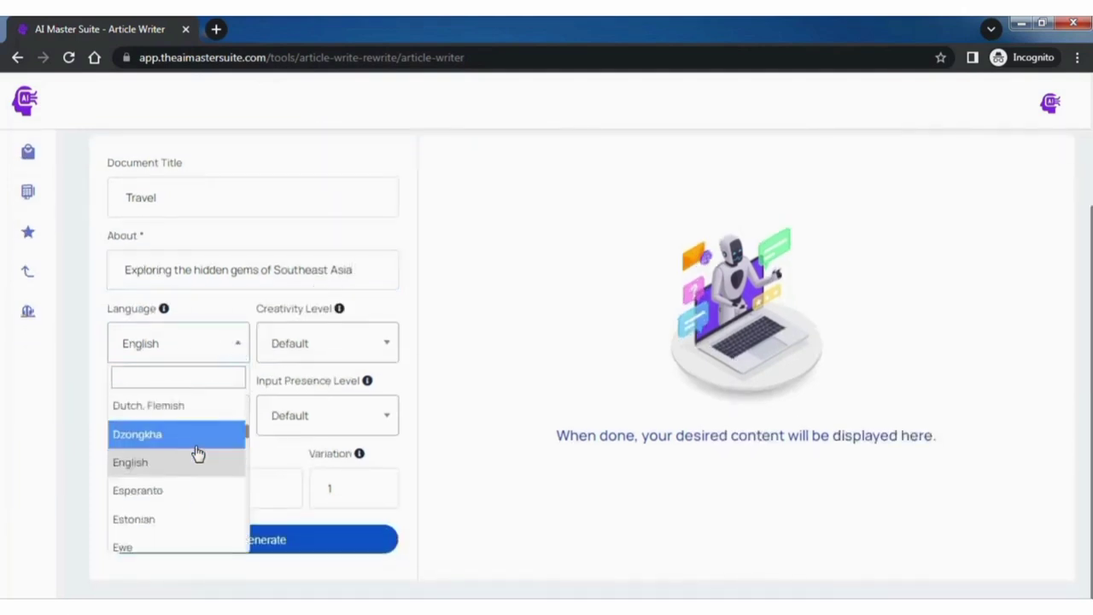
{"action": "type", "text": "spa"}
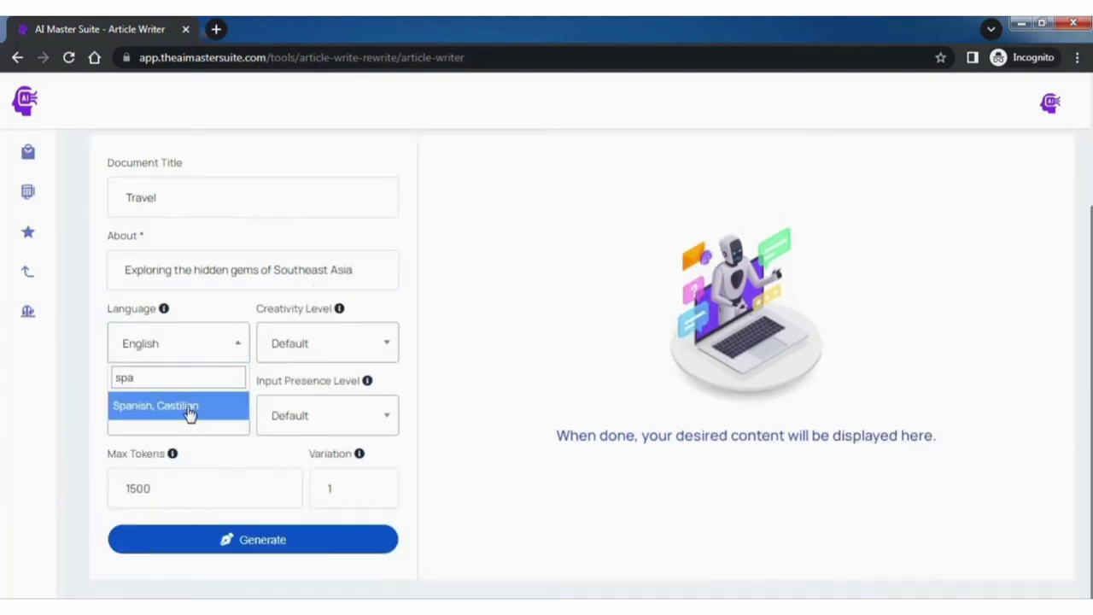
{"action": "left_click", "coordinate": [189, 410]}
{"action": "left_click", "coordinate": [266, 539]}
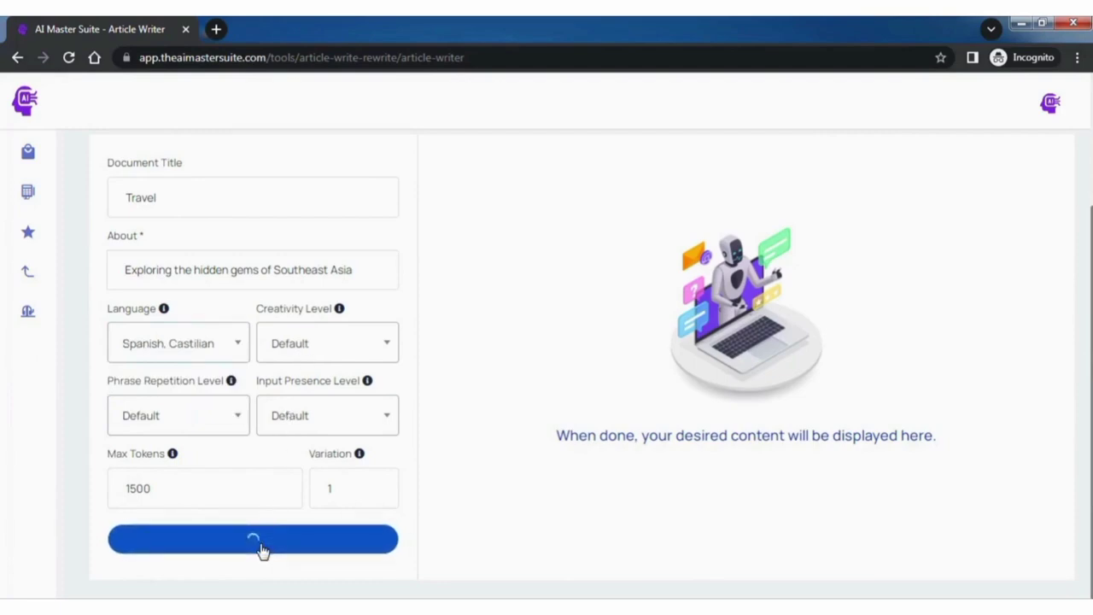
Scroll through the generated Spanish article.
{"action": "scroll", "coordinate": [614, 410], "scroll_direction": "down", "scroll_amount": 6}
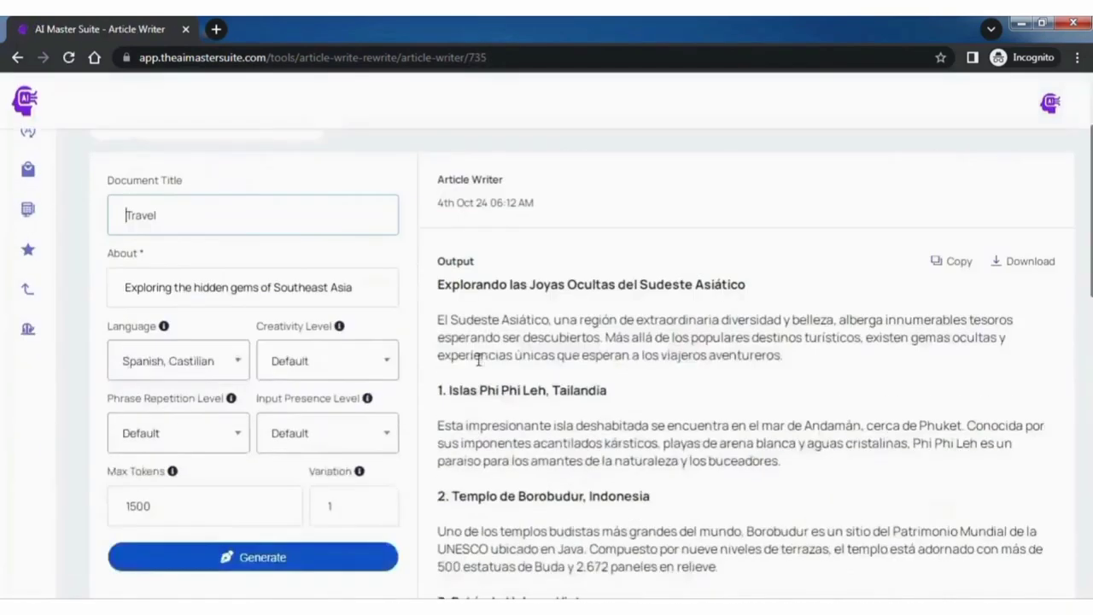
{"action": "scroll", "coordinate": [621, 412], "scroll_direction": "down", "scroll_amount": 6}
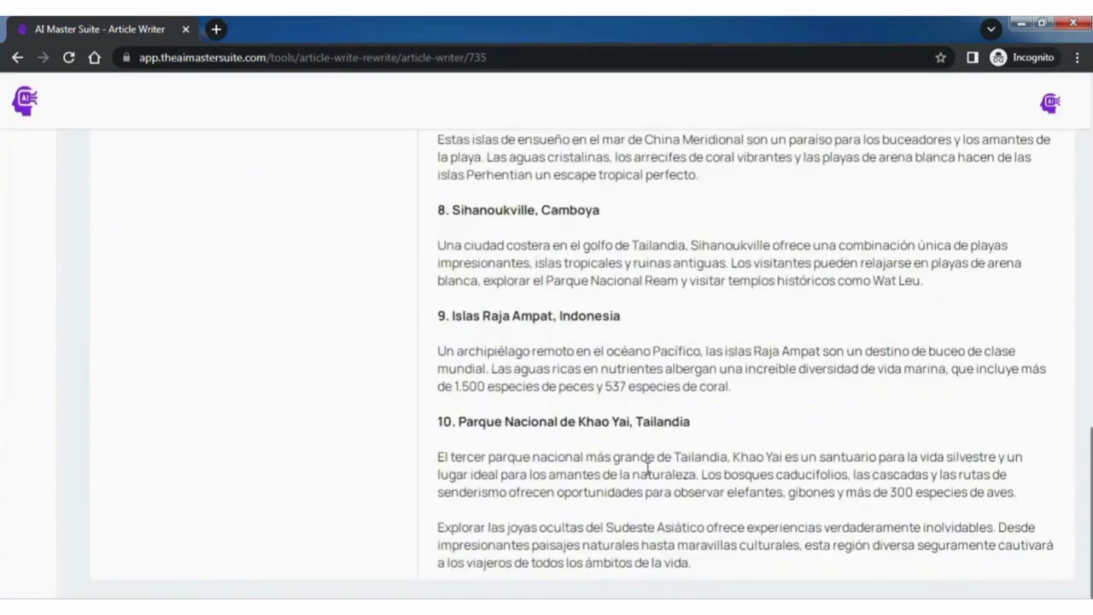
{"action": "scroll", "coordinate": [432, 508], "scroll_direction": "up", "scroll_amount": 12}
{"action": "scroll", "coordinate": [431, 507], "scroll_direction": "down", "scroll_amount": 2}
Switch the language to French, regenerate, and review the French article.
{"action": "left_click", "coordinate": [196, 322]}
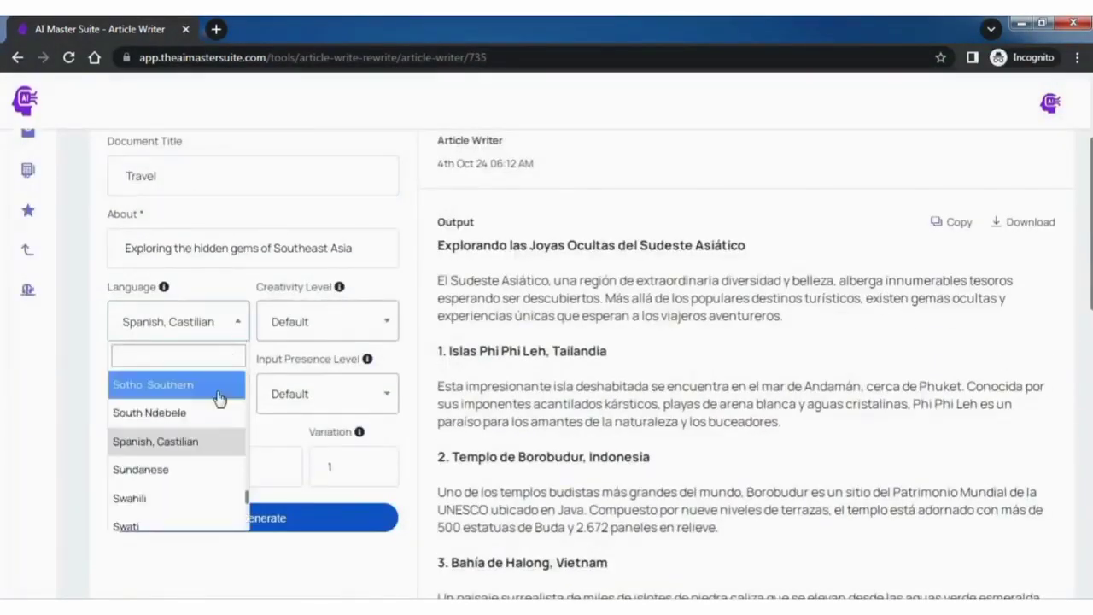
{"action": "type", "text": "fr"}
{"action": "left_click", "coordinate": [139, 411]}
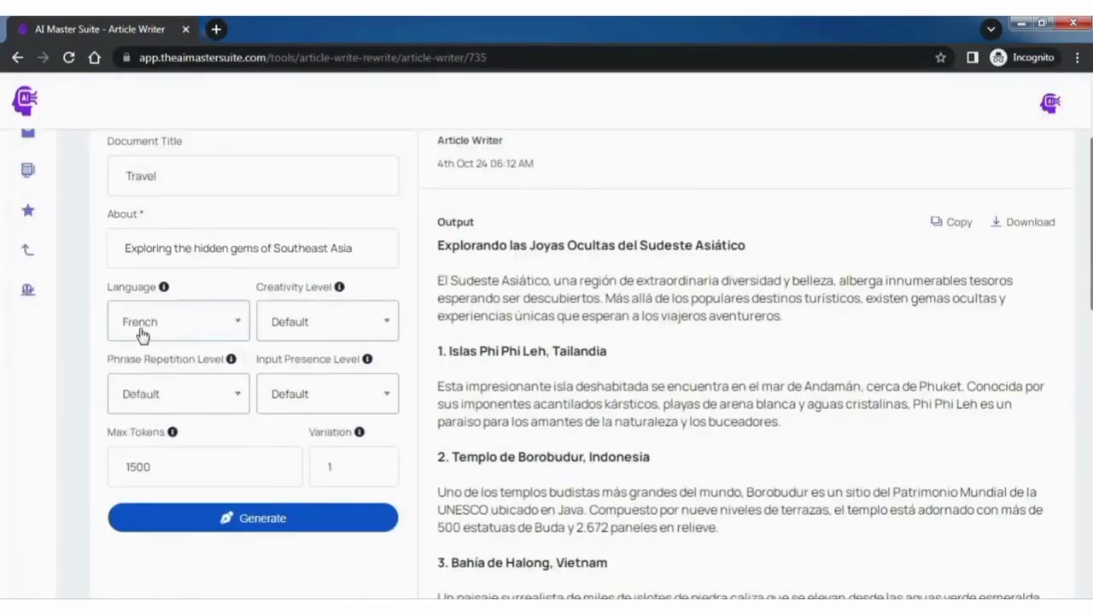
{"action": "left_click", "coordinate": [263, 517]}
{"action": "scroll", "coordinate": [621, 454], "scroll_direction": "down", "scroll_amount": 5}
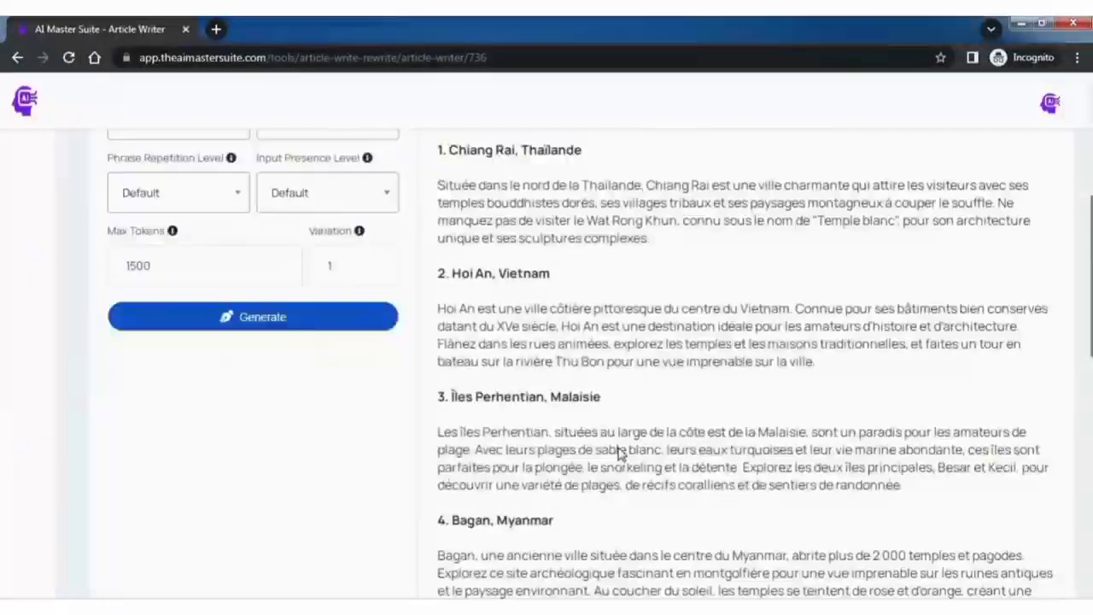
{"action": "scroll", "coordinate": [621, 455], "scroll_direction": "down", "scroll_amount": 6}
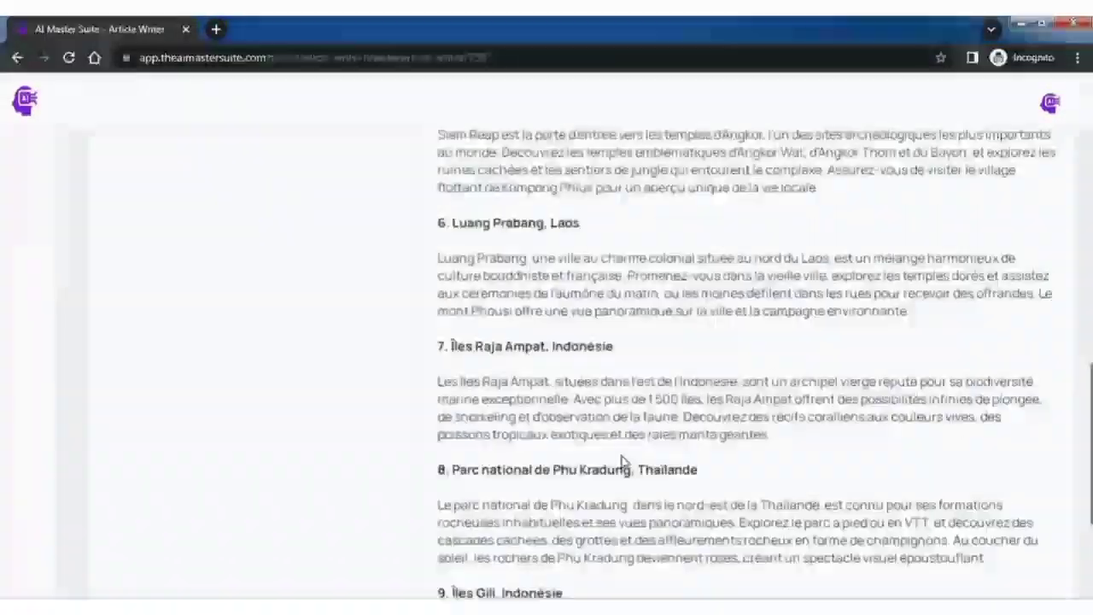
{"action": "scroll", "coordinate": [623, 462], "scroll_direction": "up", "scroll_amount": 11}
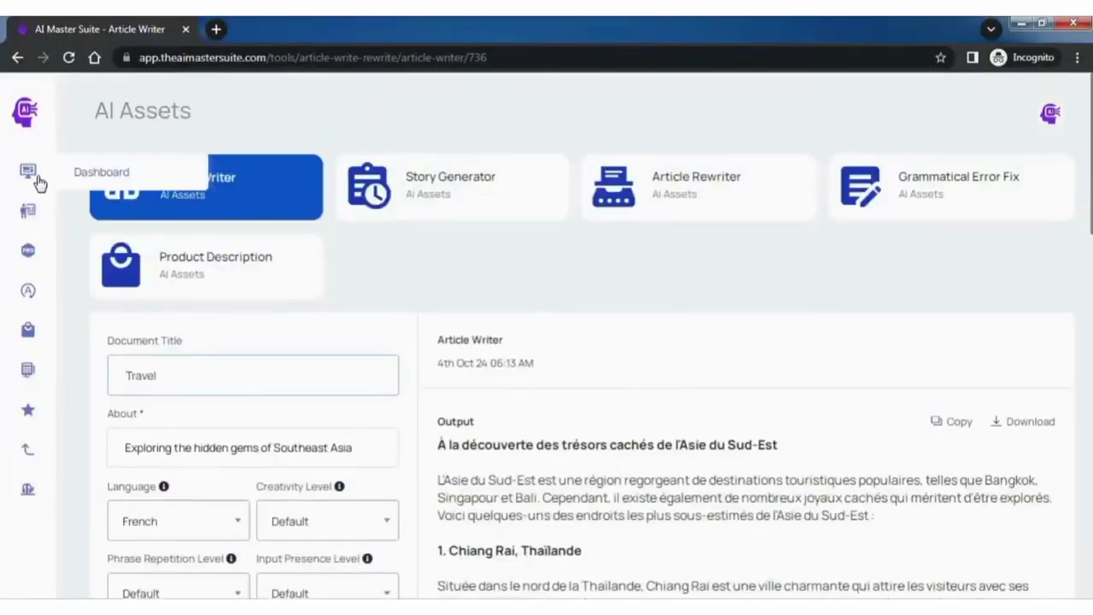
Open AI Spokesperson Video and choose Superman.png as the character image.
{"action": "left_click", "coordinate": [31, 174]}
{"action": "scroll", "coordinate": [762, 431], "scroll_direction": "down", "scroll_amount": 2}
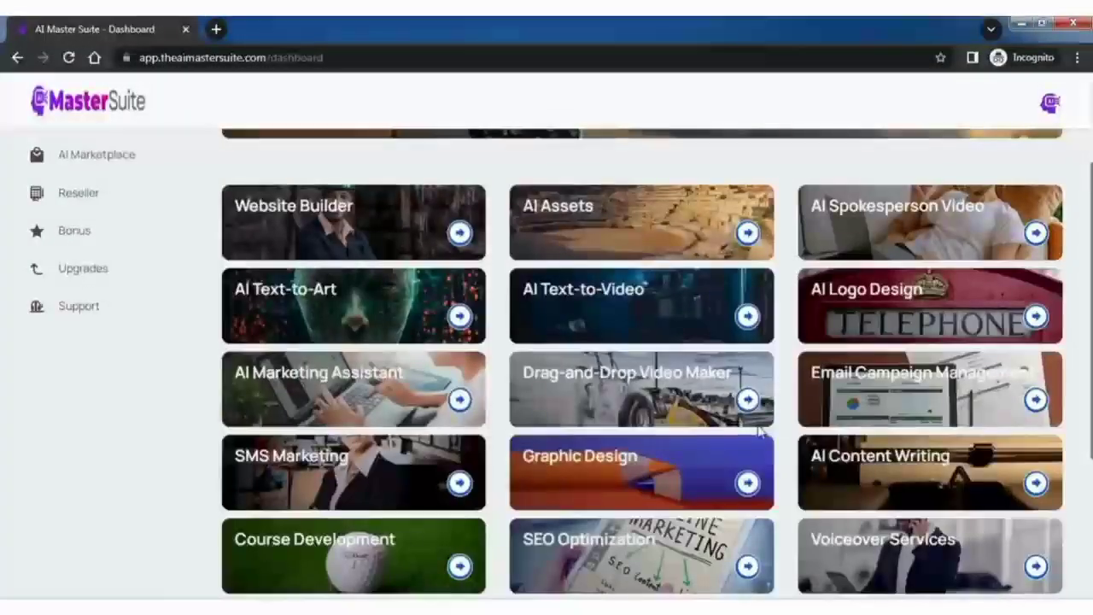
{"action": "left_click", "coordinate": [1037, 241]}
{"action": "left_click", "coordinate": [285, 209]}
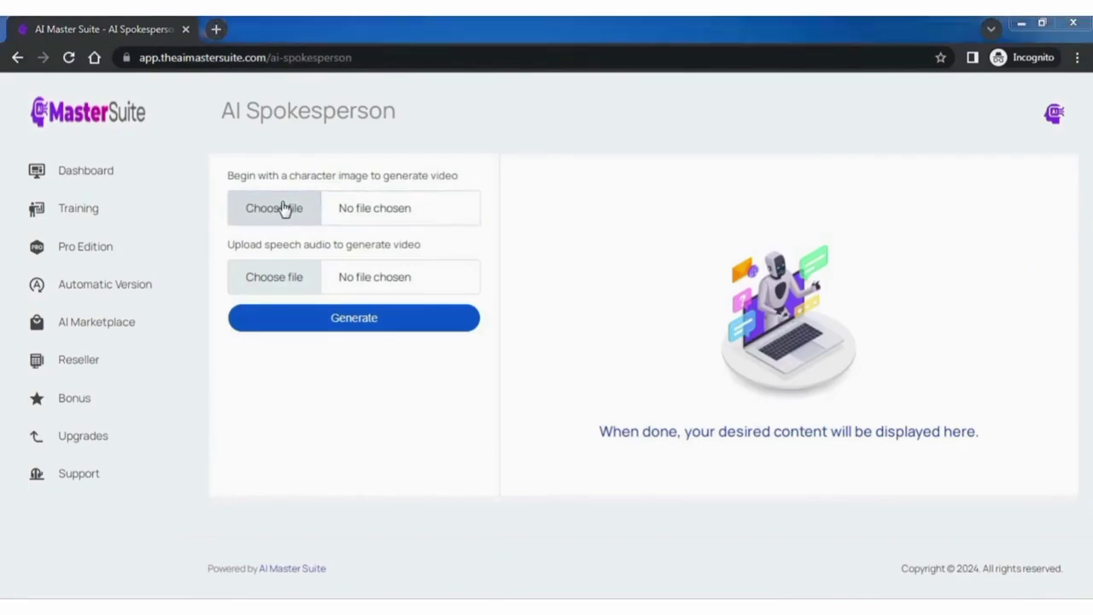
{"action": "left_click", "coordinate": [666, 143]}
{"action": "left_click", "coordinate": [696, 501]}
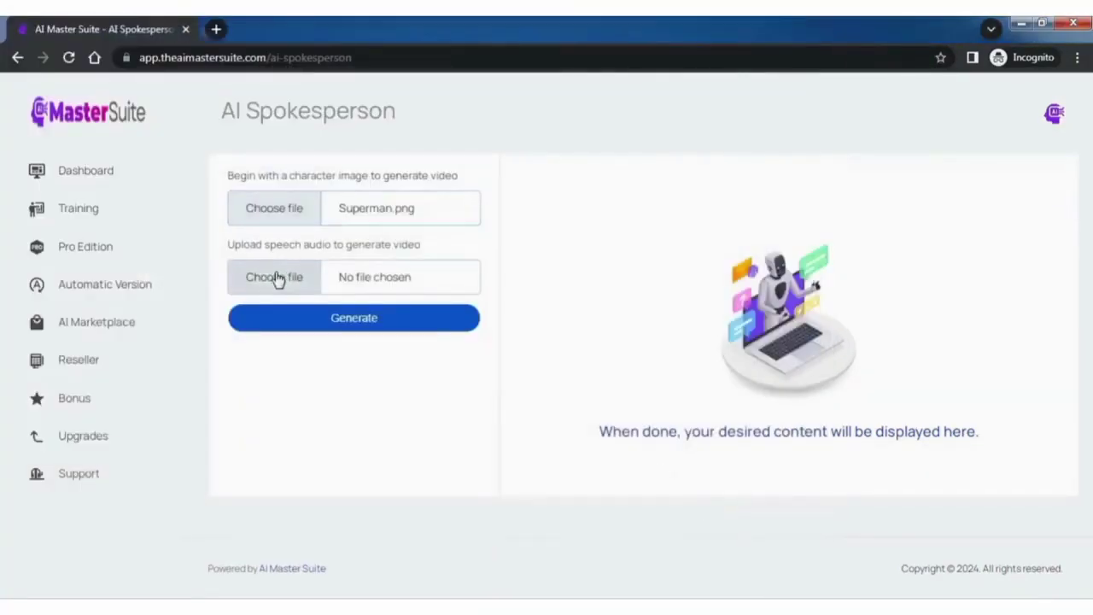
Add Sample Audio.mp3 as the speech, then generate and play the 9-second video.
{"action": "left_click", "coordinate": [274, 276]}
{"action": "left_click", "coordinate": [570, 165]}
{"action": "left_click", "coordinate": [688, 501]}
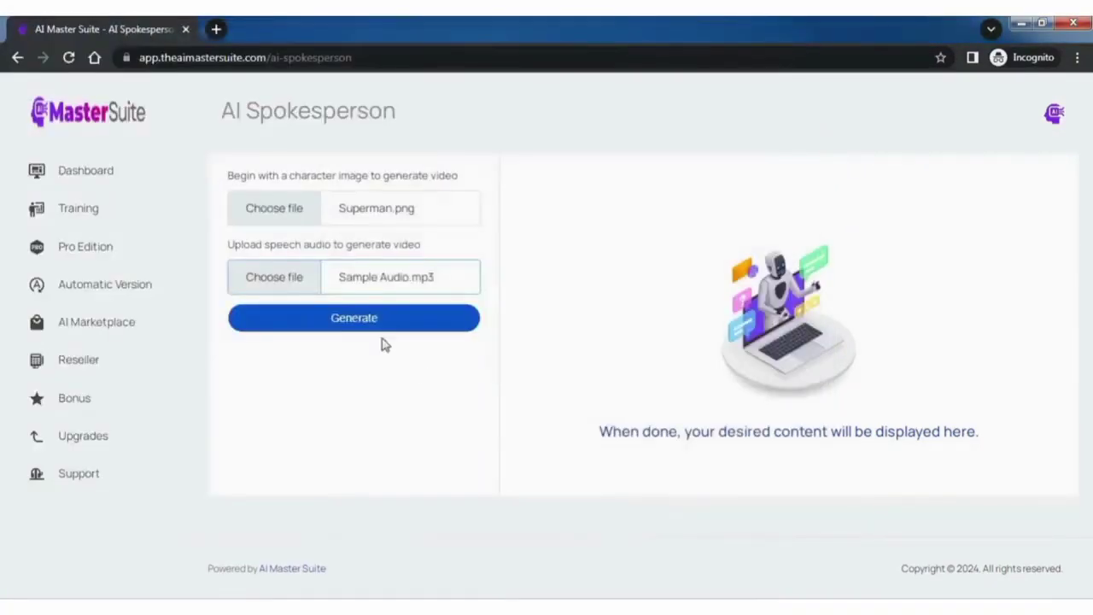
{"action": "left_click", "coordinate": [351, 324]}
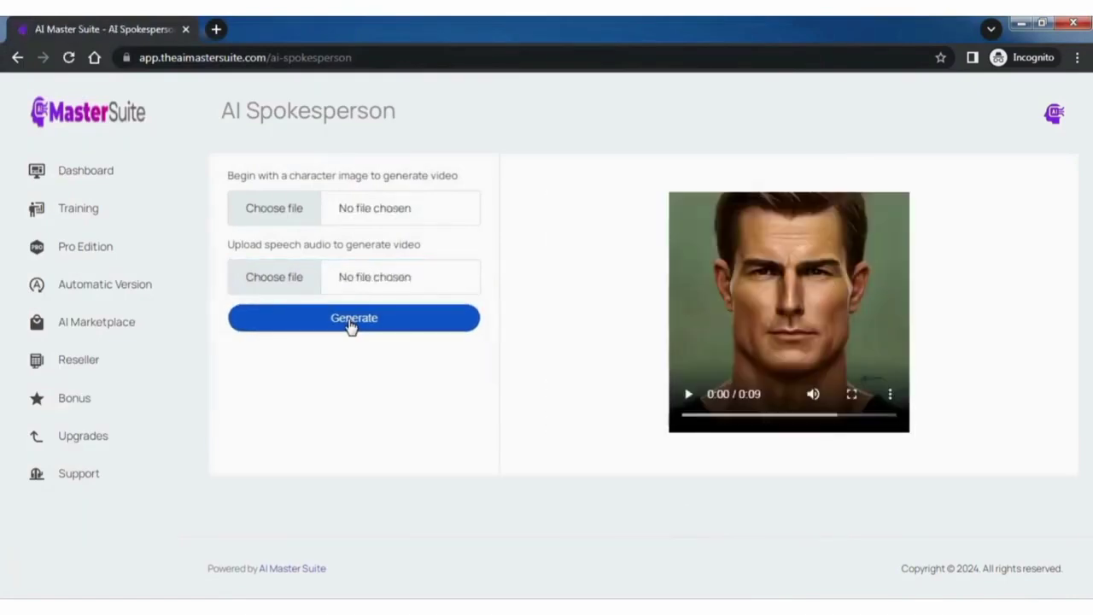
{"action": "left_click", "coordinate": [689, 396]}
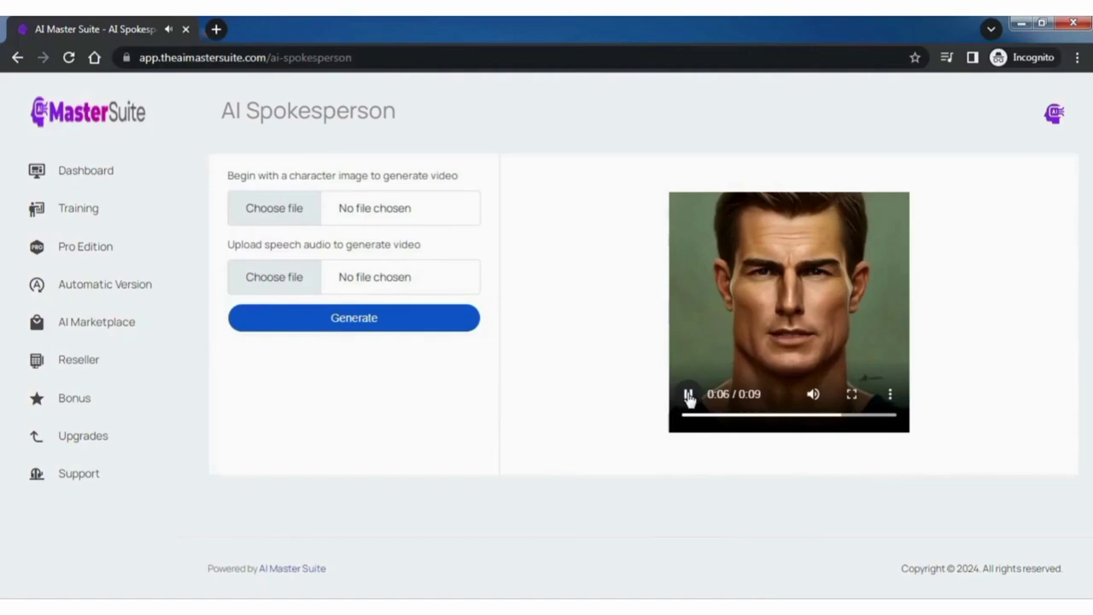
{"action": "left_click", "coordinate": [62, 171]}
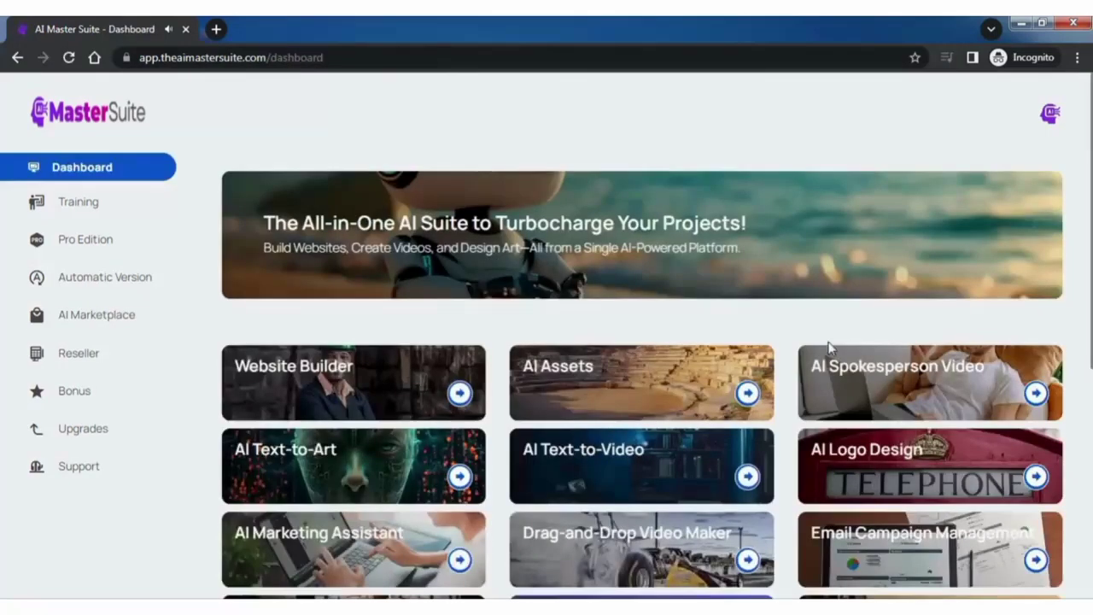
Generate a 512x512 image titled Burger of an alien cheeseburger creature eating itself.
{"action": "scroll", "coordinate": [468, 318], "scroll_direction": "down", "scroll_amount": 2}
{"action": "left_click", "coordinate": [460, 316]}
{"action": "type", "text": "Burger"}
{"action": "key", "text": "Tab"}
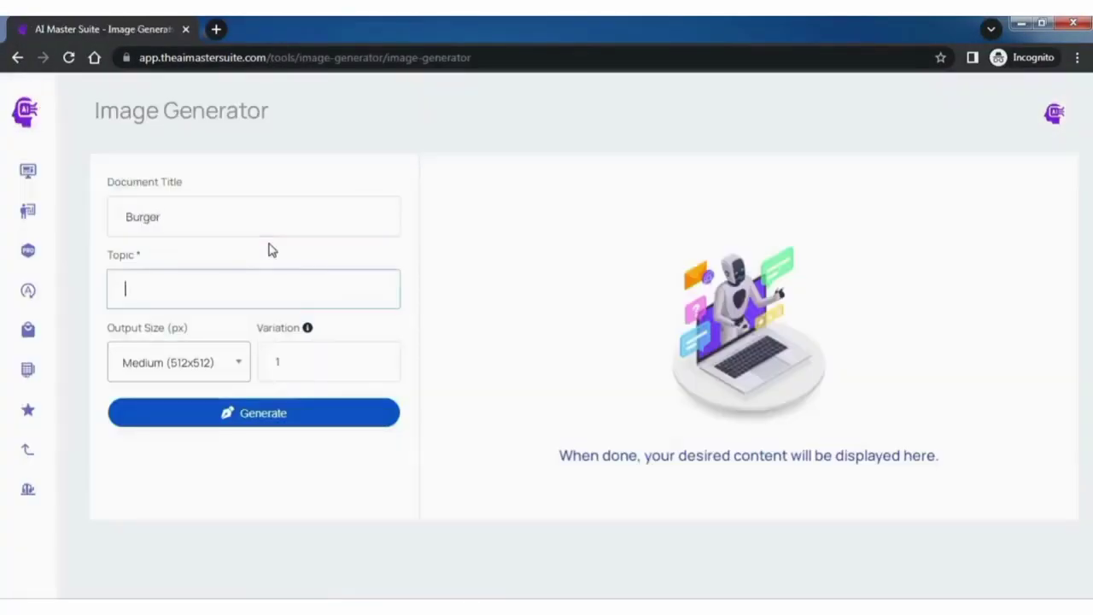
{"action": "type", "text": "an"}
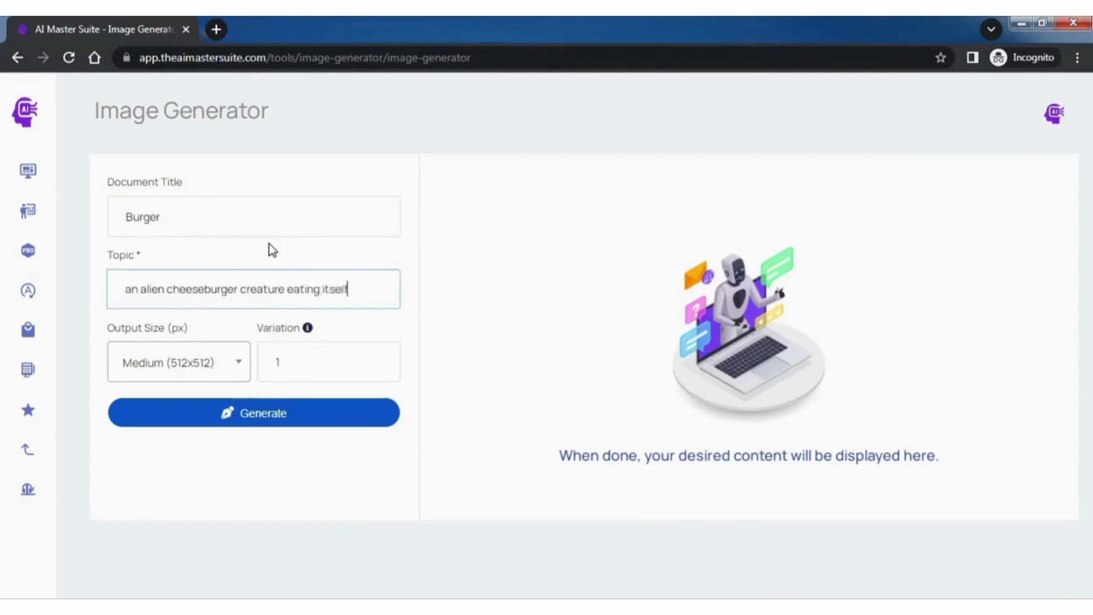
{"action": "left_click", "coordinate": [248, 412]}
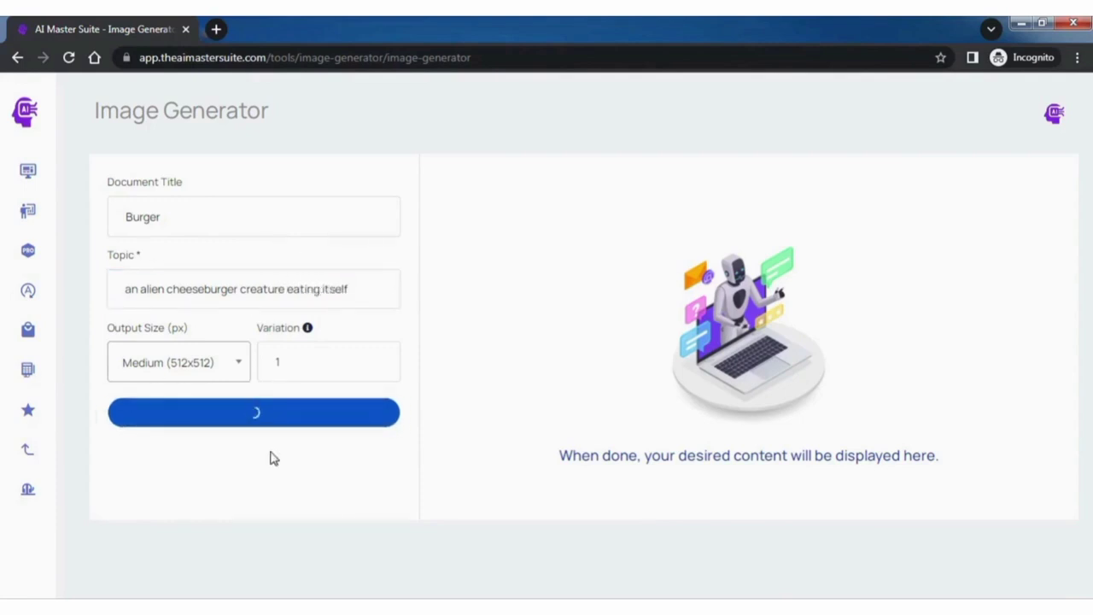
{"action": "scroll", "coordinate": [649, 393], "scroll_direction": "down", "scroll_amount": 2}
{"action": "scroll", "coordinate": [658, 440], "scroll_direction": "up", "scroll_amount": 2}
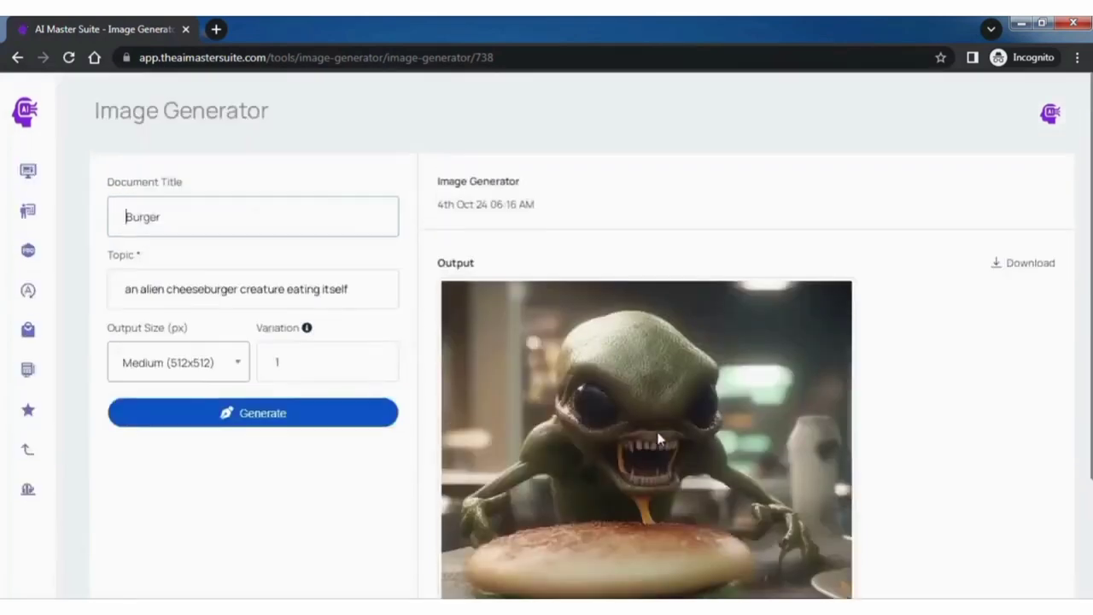
{"action": "left_click", "coordinate": [30, 172]}
Generate and play a 1-second clip of a panda playing guitar on Times Square.
{"action": "scroll", "coordinate": [651, 306], "scroll_direction": "down", "scroll_amount": 2}
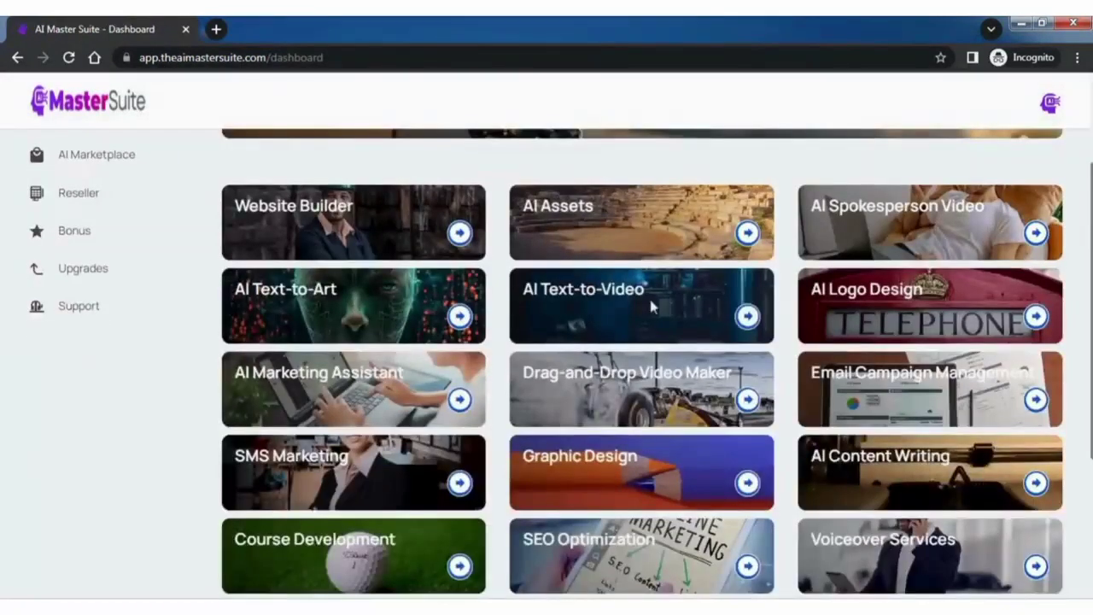
{"action": "left_click", "coordinate": [651, 306]}
{"action": "left_click", "coordinate": [389, 222]}
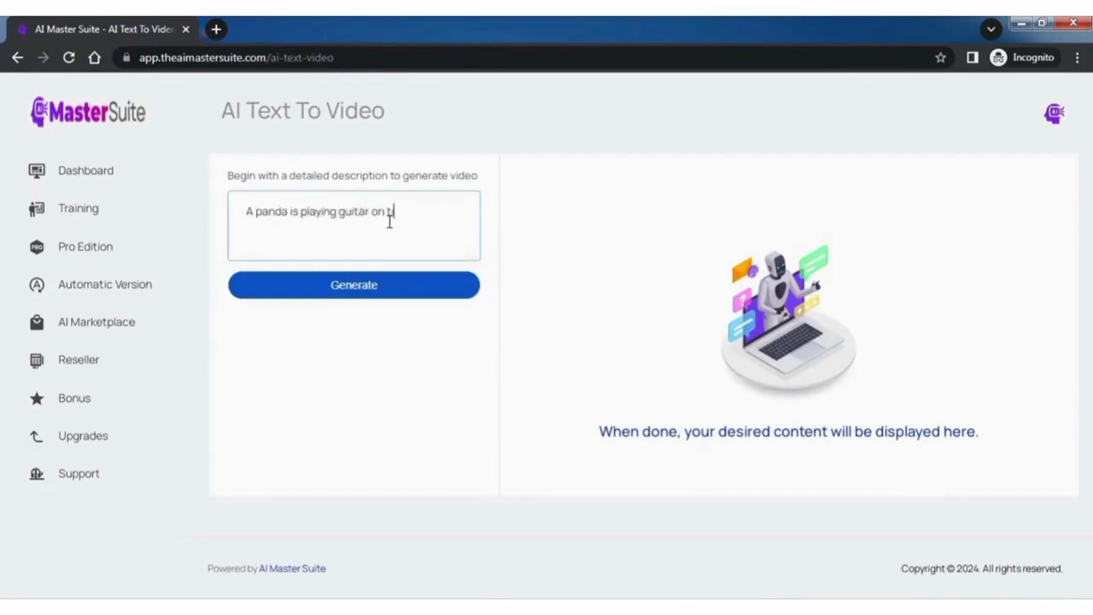
{"action": "left_click", "coordinate": [358, 292]}
{"action": "left_click", "coordinate": [686, 394]}
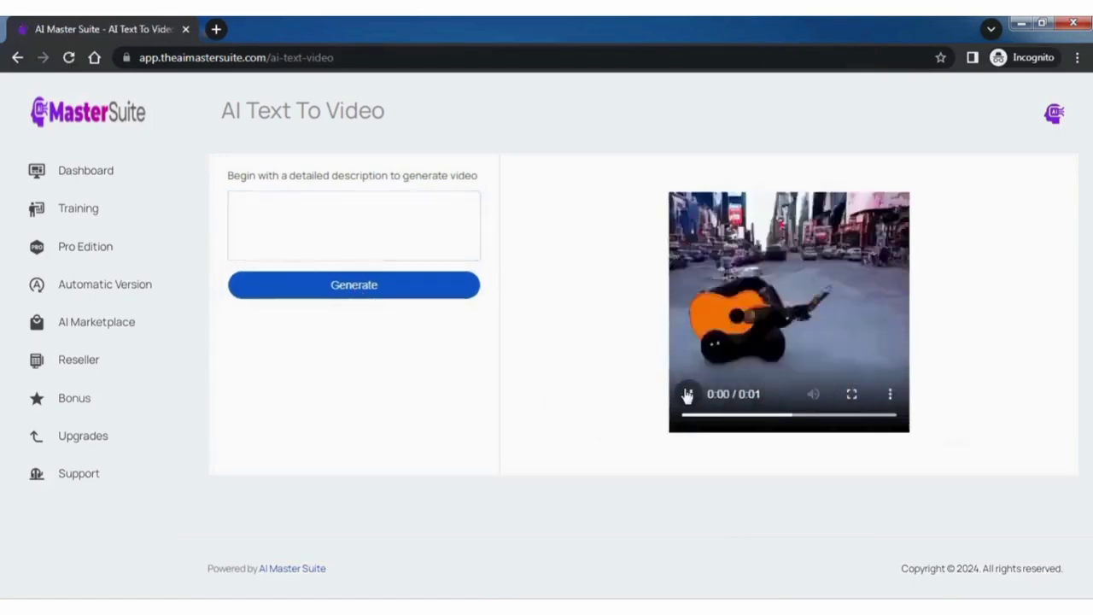
{"action": "left_click", "coordinate": [58, 172]}
{"action": "scroll", "coordinate": [579, 361], "scroll_direction": "down", "scroll_amount": 2}
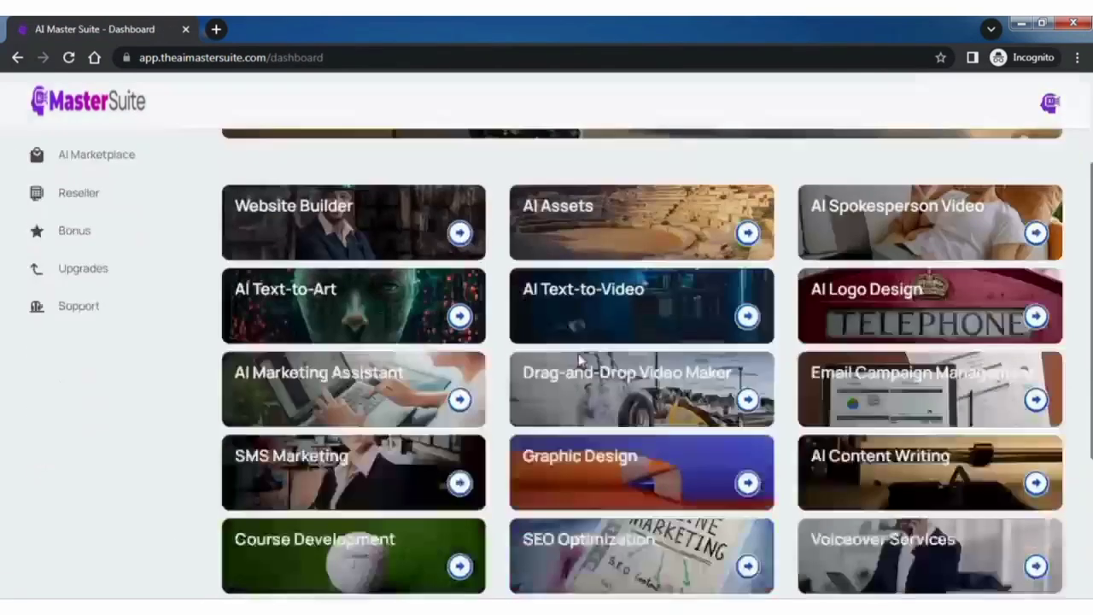
Generate a sketched logo for the topic 'cat' in AI Logo Design, then return to the dashboard.
{"action": "left_click", "coordinate": [1032, 318]}
{"action": "left_click", "coordinate": [309, 271]}
{"action": "type", "text": "cat"}
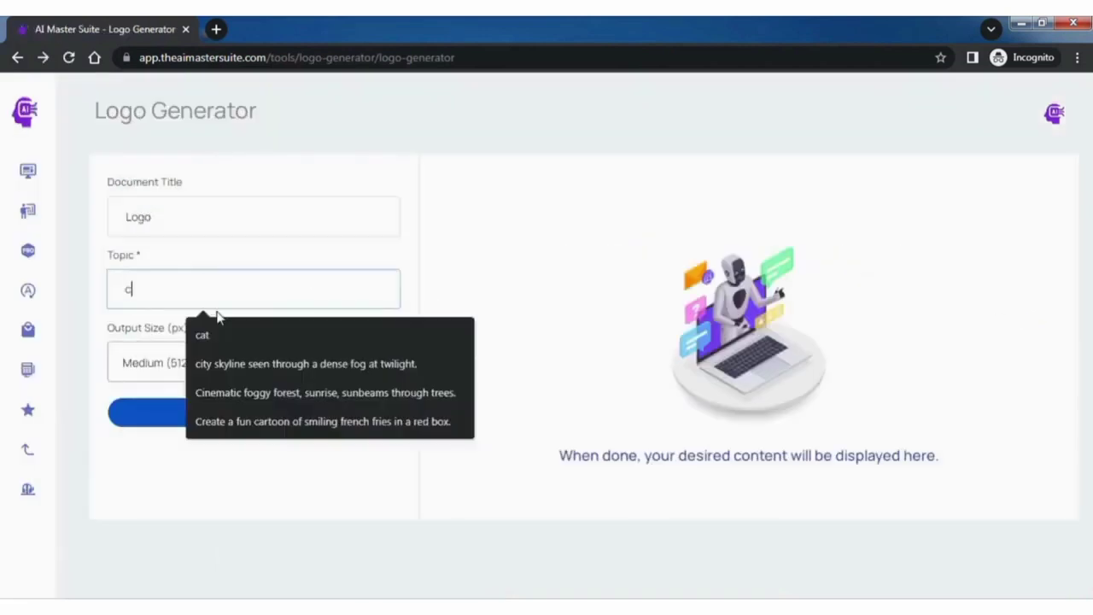
{"action": "left_click", "coordinate": [266, 412]}
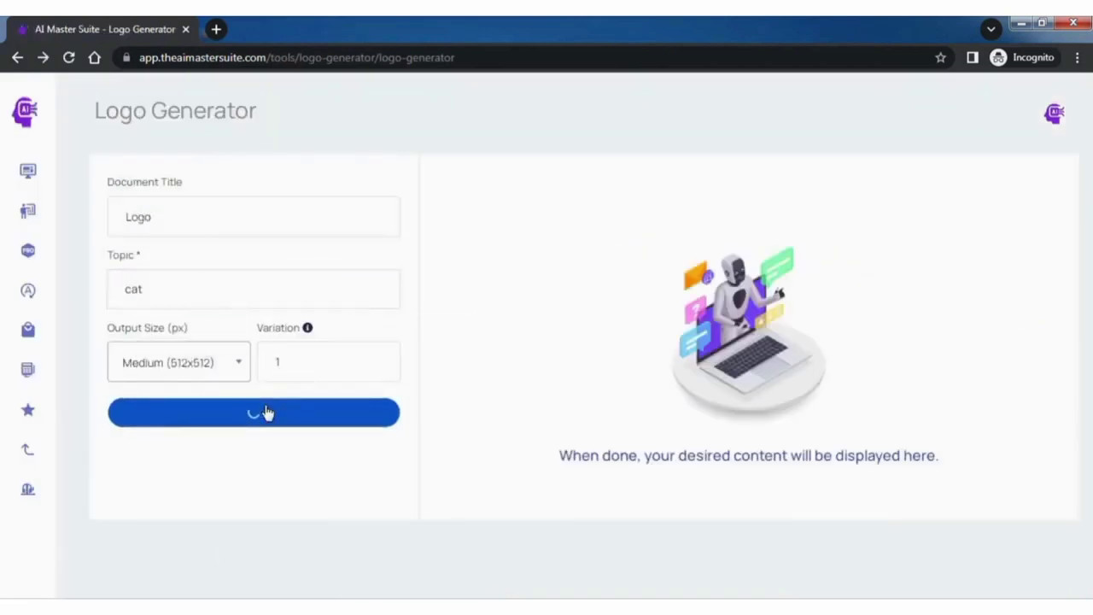
{"action": "scroll", "coordinate": [587, 427], "scroll_direction": "down", "scroll_amount": 2}
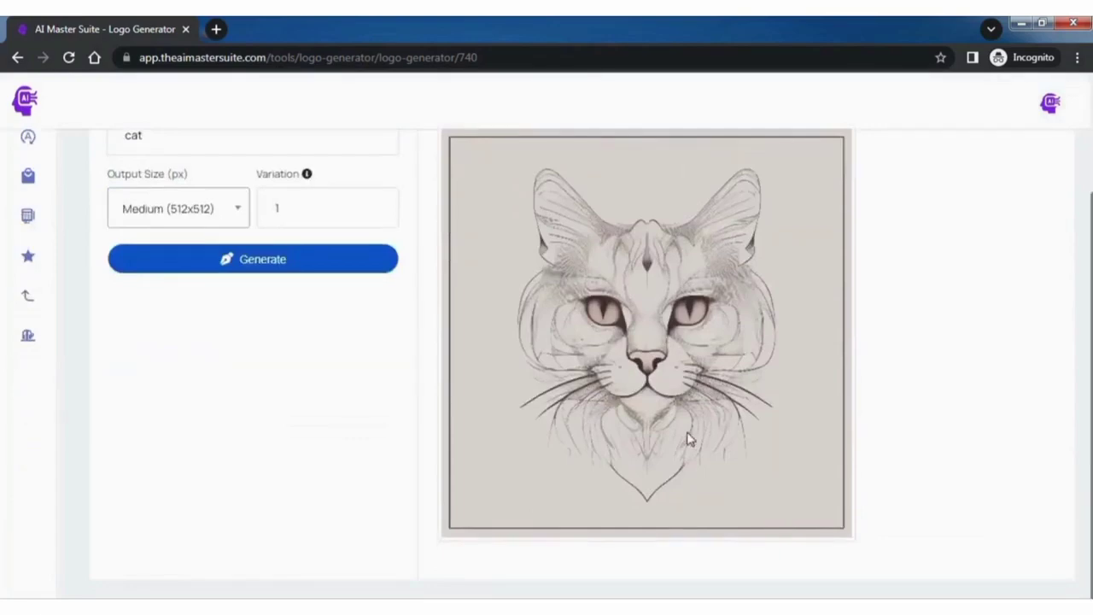
{"action": "scroll", "coordinate": [29, 171], "scroll_direction": "up", "scroll_amount": 2}
{"action": "left_click", "coordinate": [29, 173]}
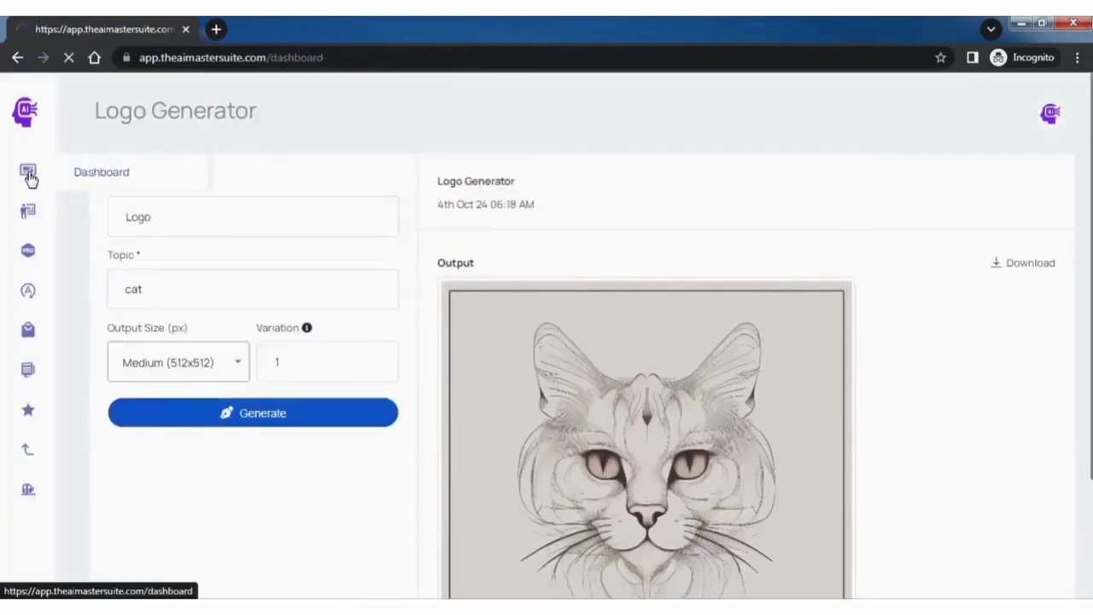
Send the vegetable-garden guide request to the Marketing Expert, read the nine-step answer, and go back.
{"action": "scroll", "coordinate": [439, 349], "scroll_direction": "down", "scroll_amount": 2}
{"action": "left_click", "coordinate": [460, 318]}
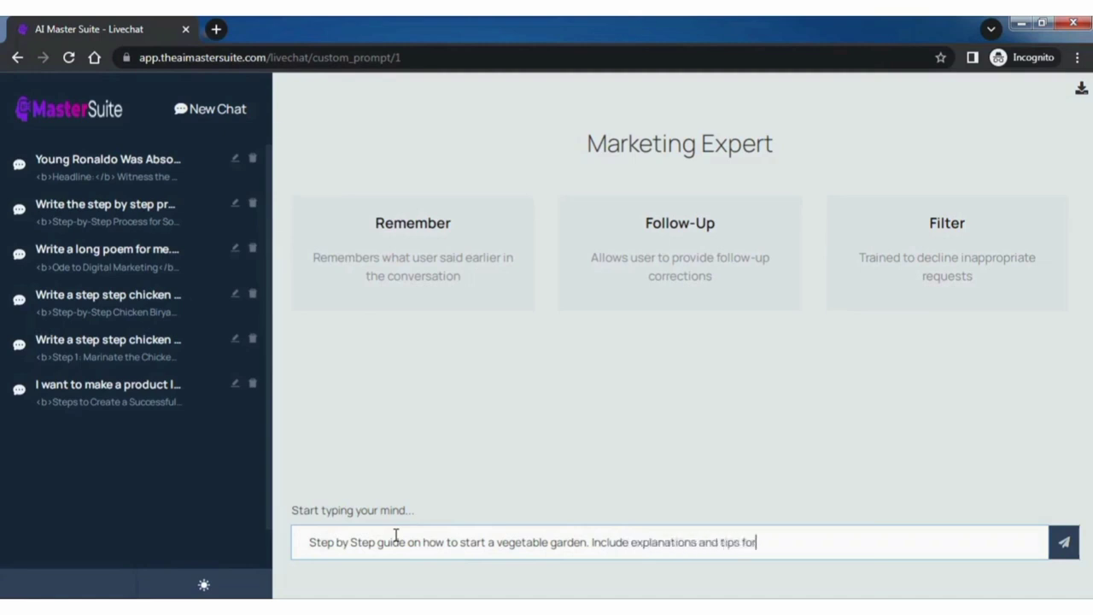
{"action": "left_click", "coordinate": [1068, 544]}
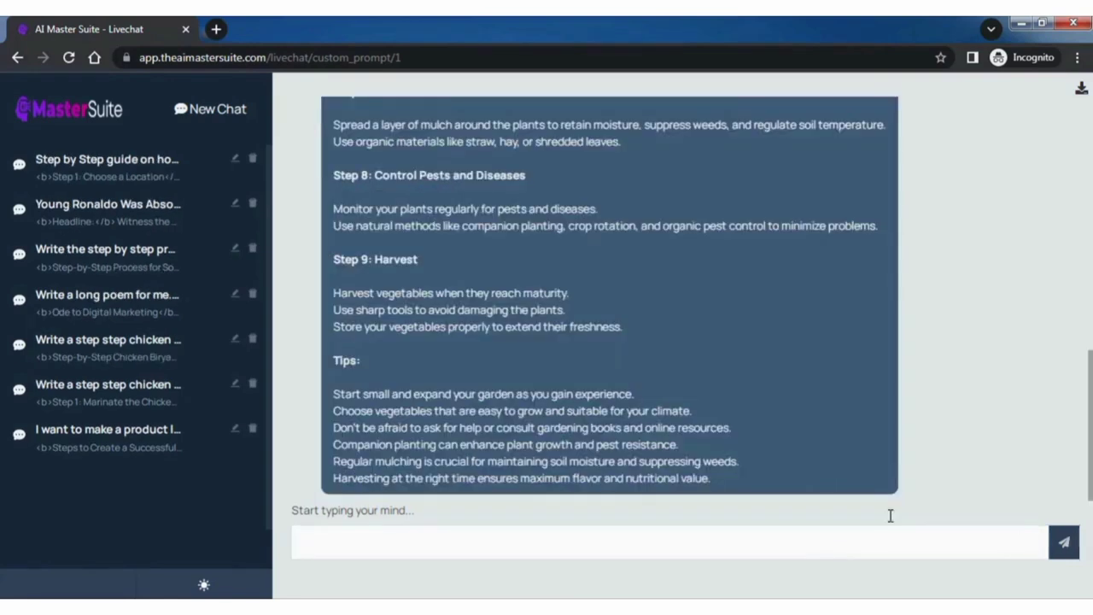
{"action": "scroll", "coordinate": [792, 440], "scroll_direction": "up", "scroll_amount": 10}
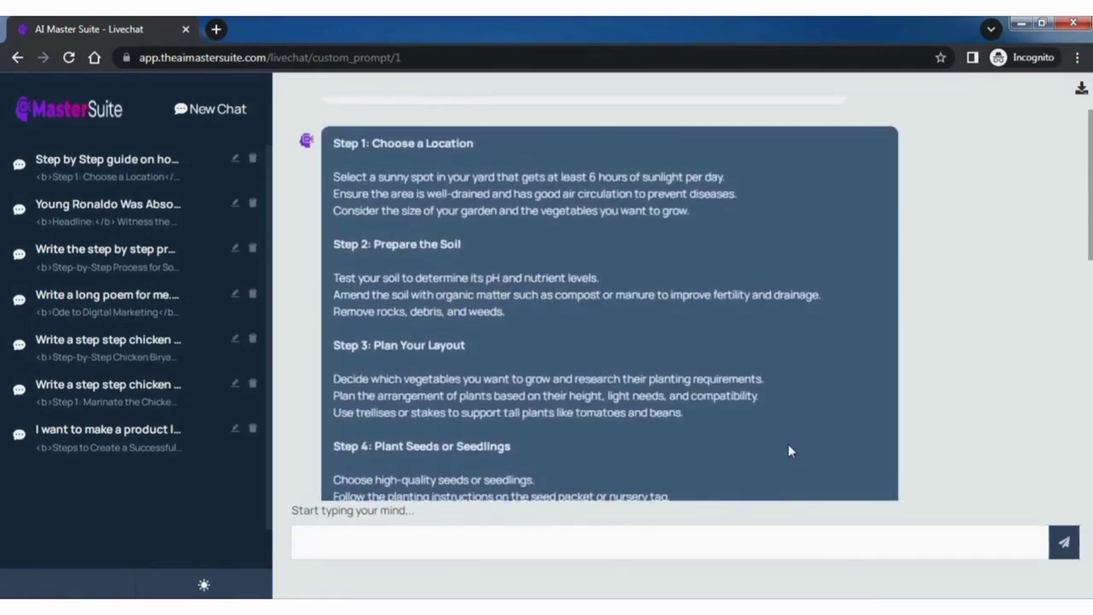
{"action": "scroll", "coordinate": [788, 444], "scroll_direction": "down", "scroll_amount": 3}
{"action": "scroll", "coordinate": [787, 444], "scroll_direction": "down", "scroll_amount": 5}
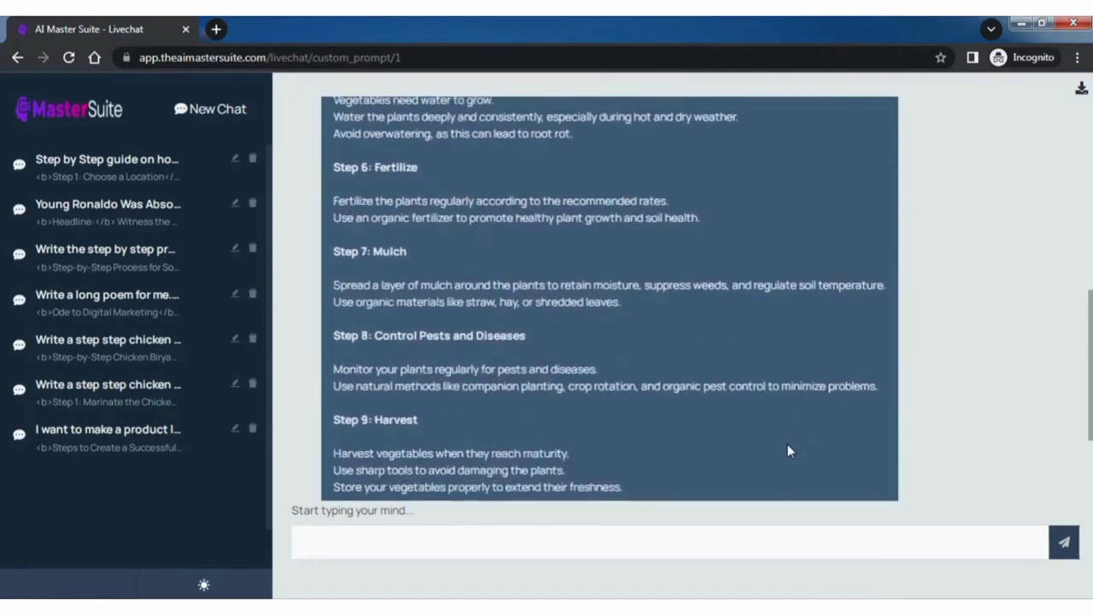
{"action": "left_click", "coordinate": [17, 58]}
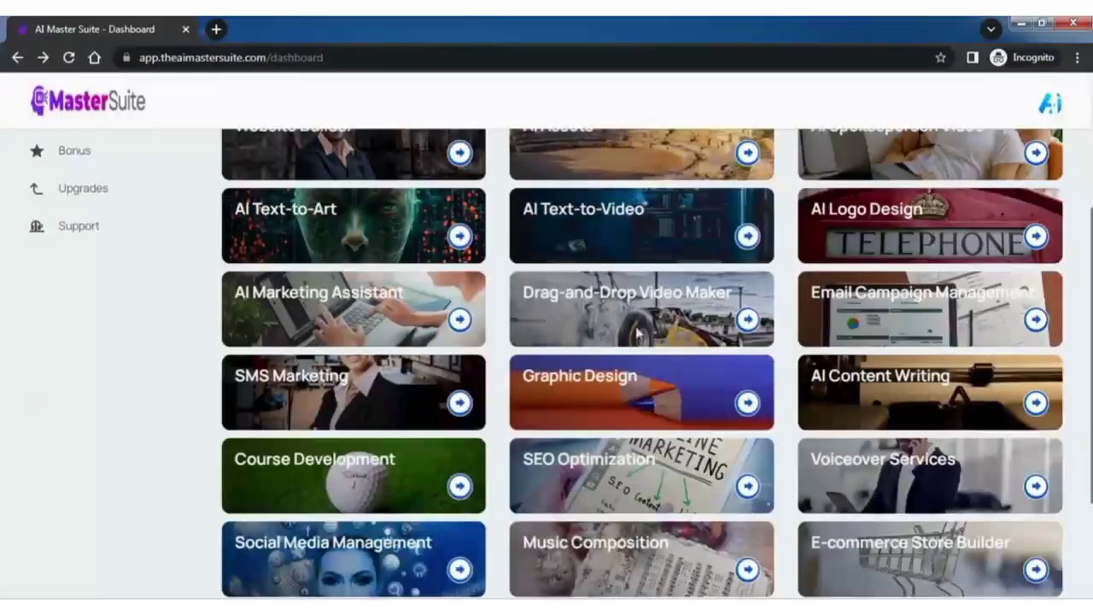
Start a project from the pet supplies sale template and change the $70 price to 90.
{"action": "left_click", "coordinate": [740, 321]}
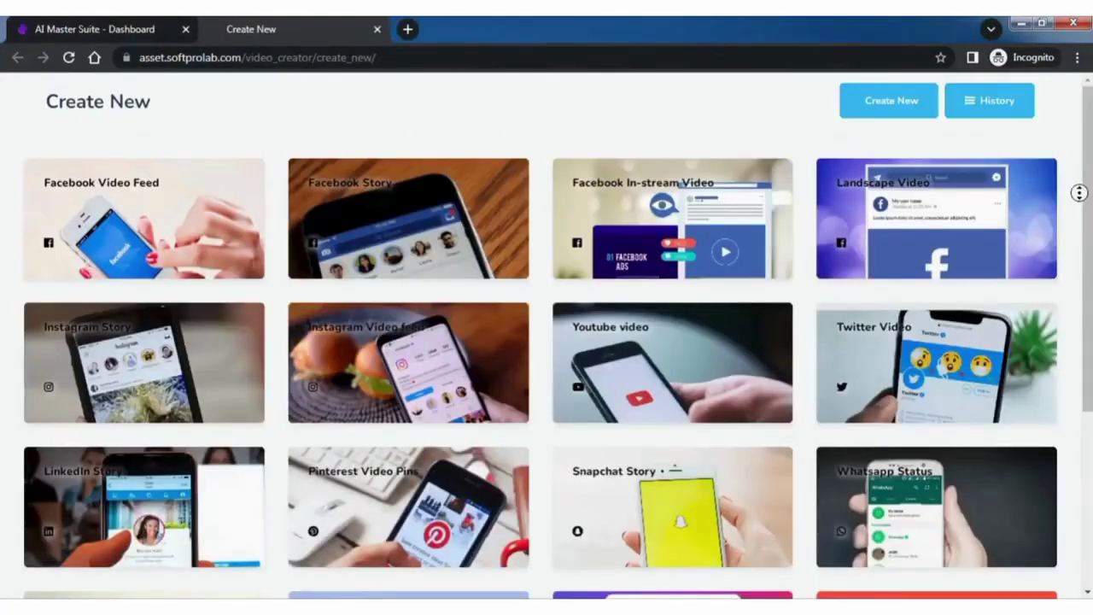
{"action": "scroll", "coordinate": [1078, 193], "scroll_direction": "down", "scroll_amount": 3}
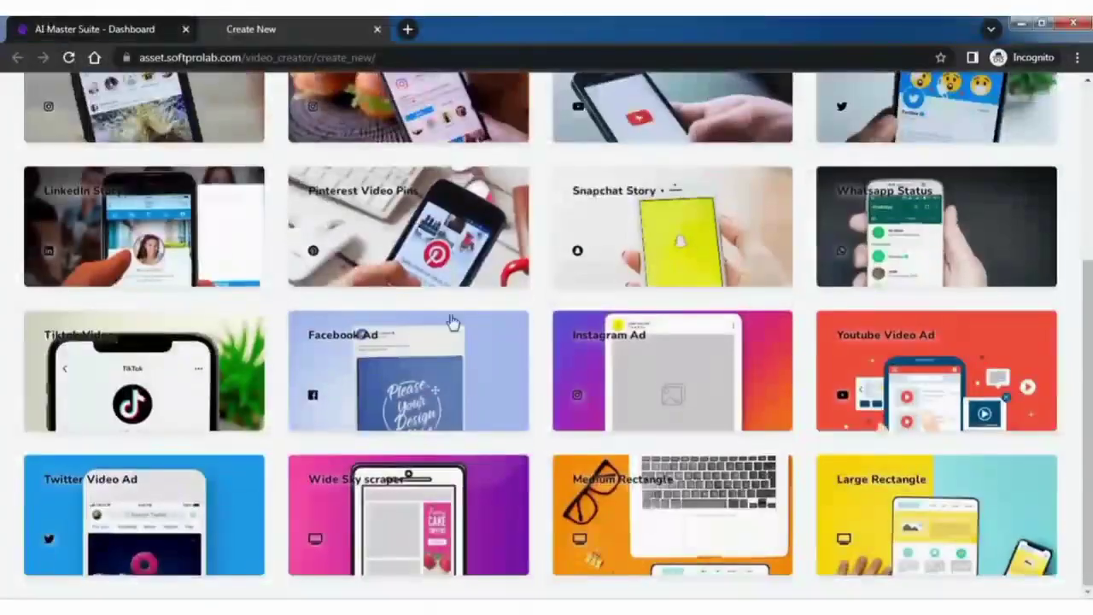
{"action": "left_click", "coordinate": [451, 319]}
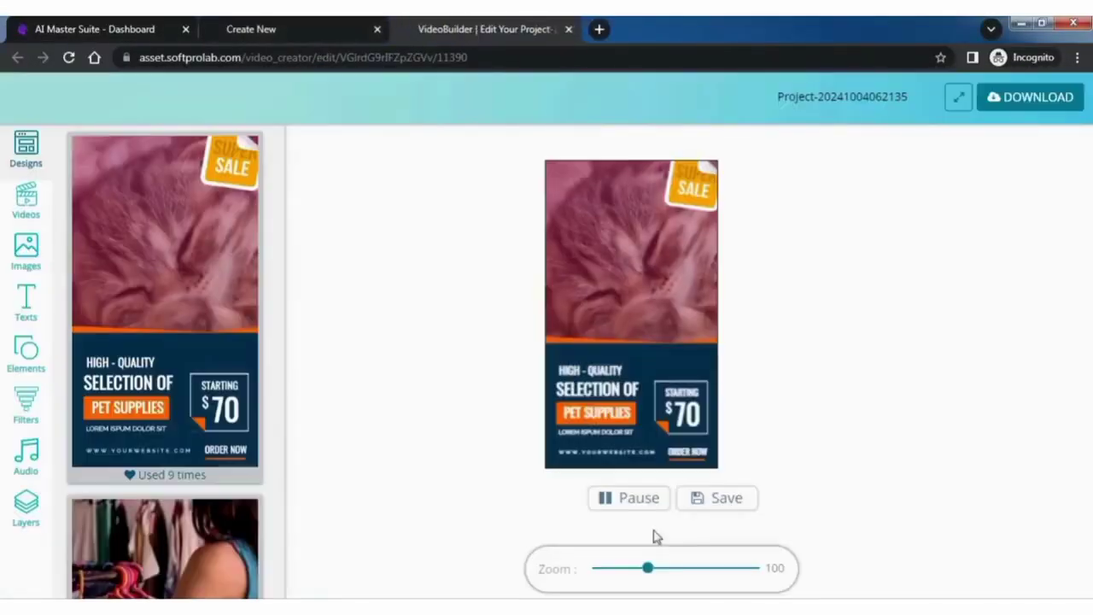
{"action": "left_click_drag", "start_coordinate": [648, 568], "coordinate": [632, 568]}
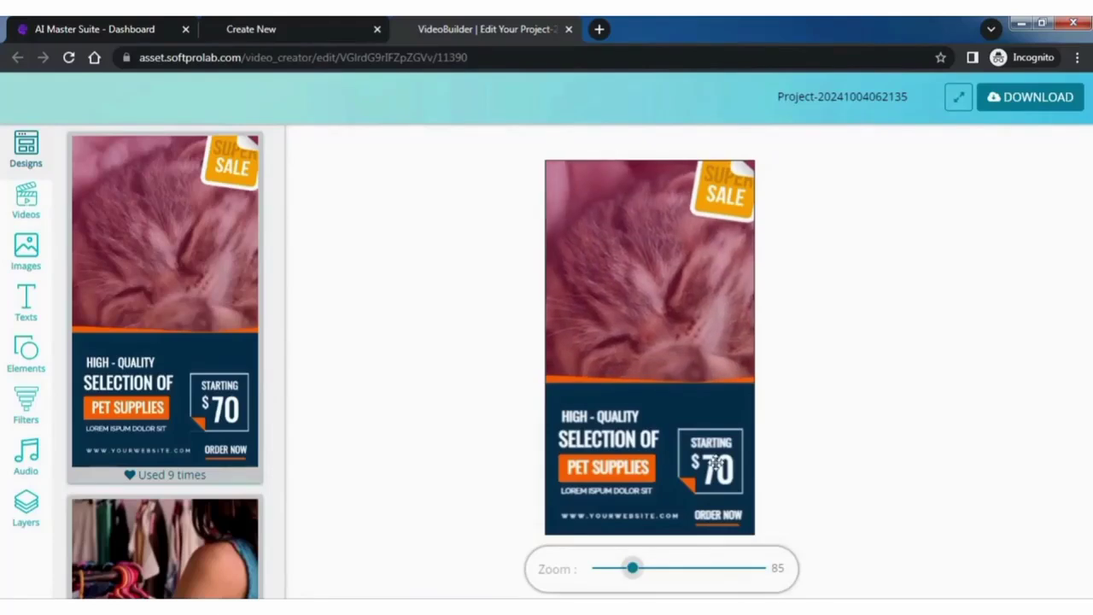
{"action": "left_click", "coordinate": [717, 463]}
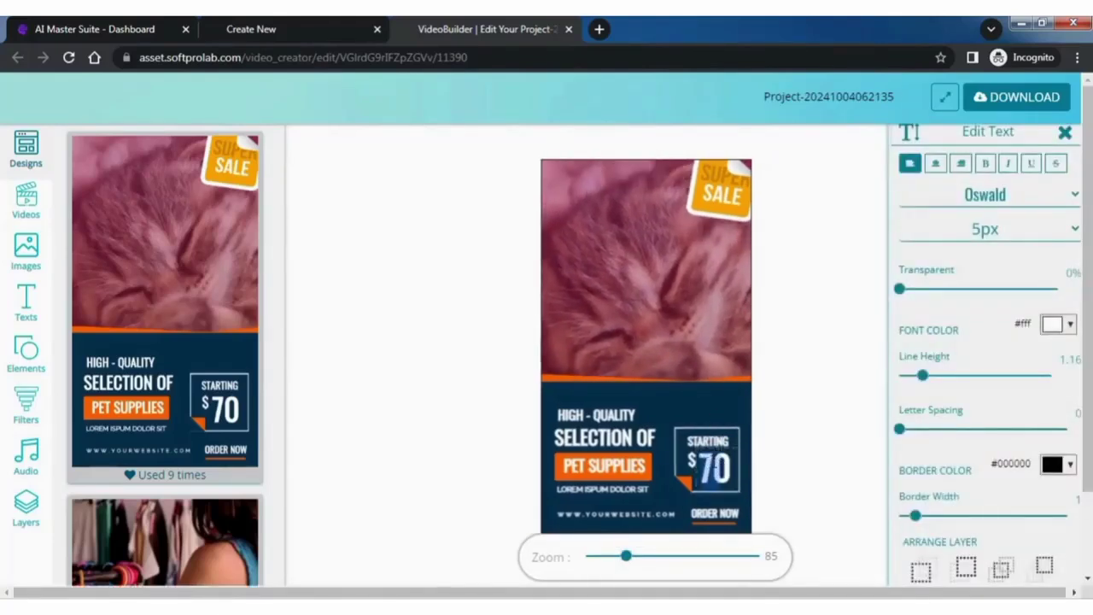
{"action": "type", "text": "90"}
Try red, magenta and blue fills on the bottom shape, then restore dark teal.
{"action": "left_click", "coordinate": [703, 395]}
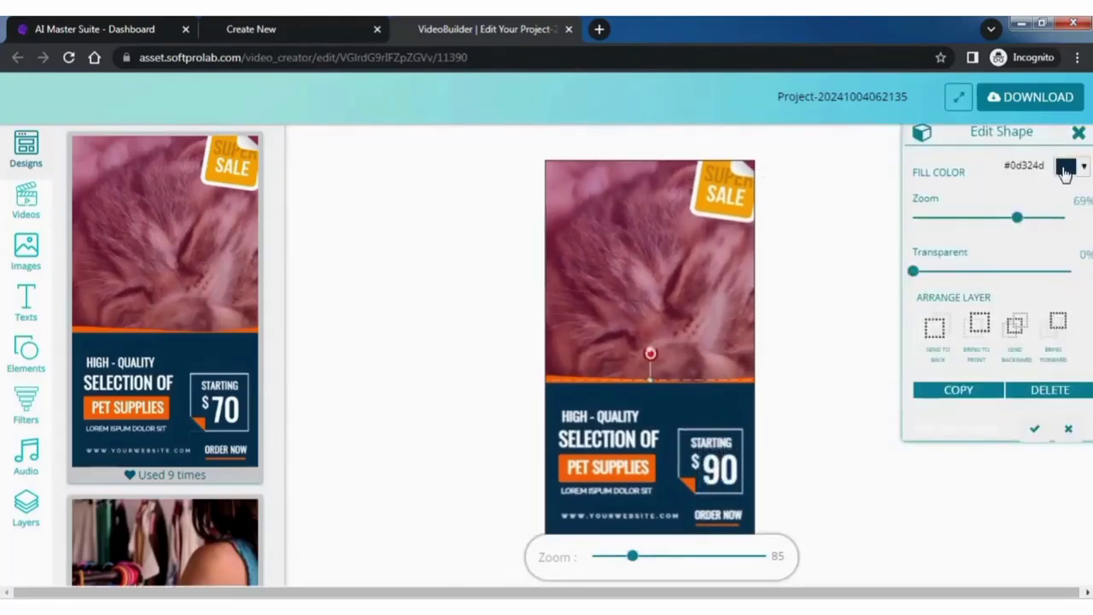
{"action": "left_click", "coordinate": [1065, 168]}
{"action": "left_click", "coordinate": [794, 211]}
{"action": "left_click", "coordinate": [922, 213]}
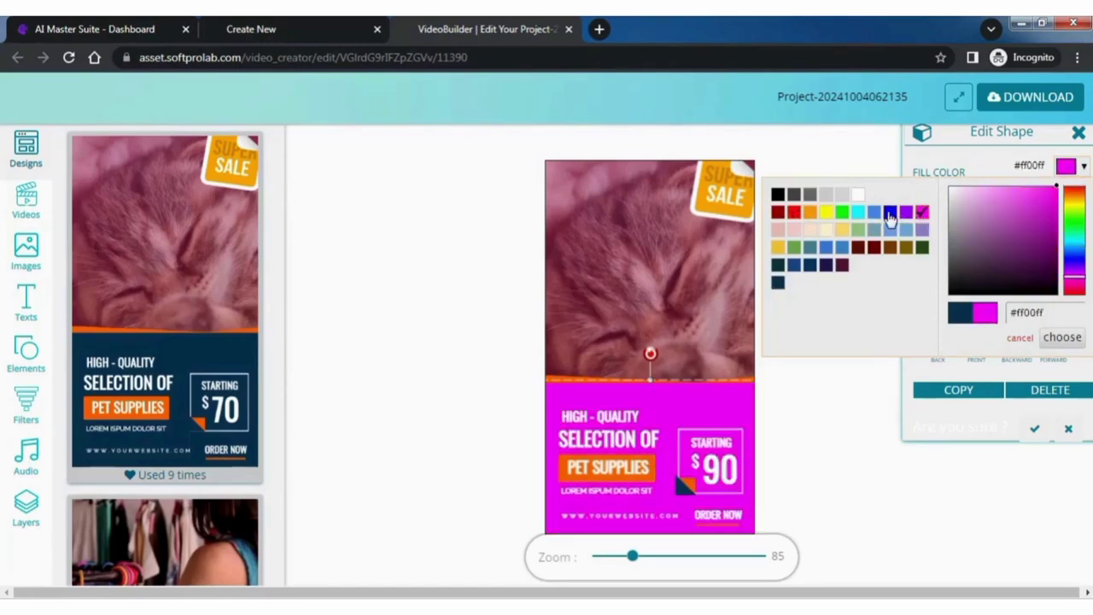
{"action": "left_click", "coordinate": [889, 212]}
{"action": "left_click", "coordinate": [777, 264]}
Deselect the bottom shape and search the stock video library for 'cat'.
{"action": "left_click", "coordinate": [1062, 338]}
{"action": "left_click", "coordinate": [830, 367]}
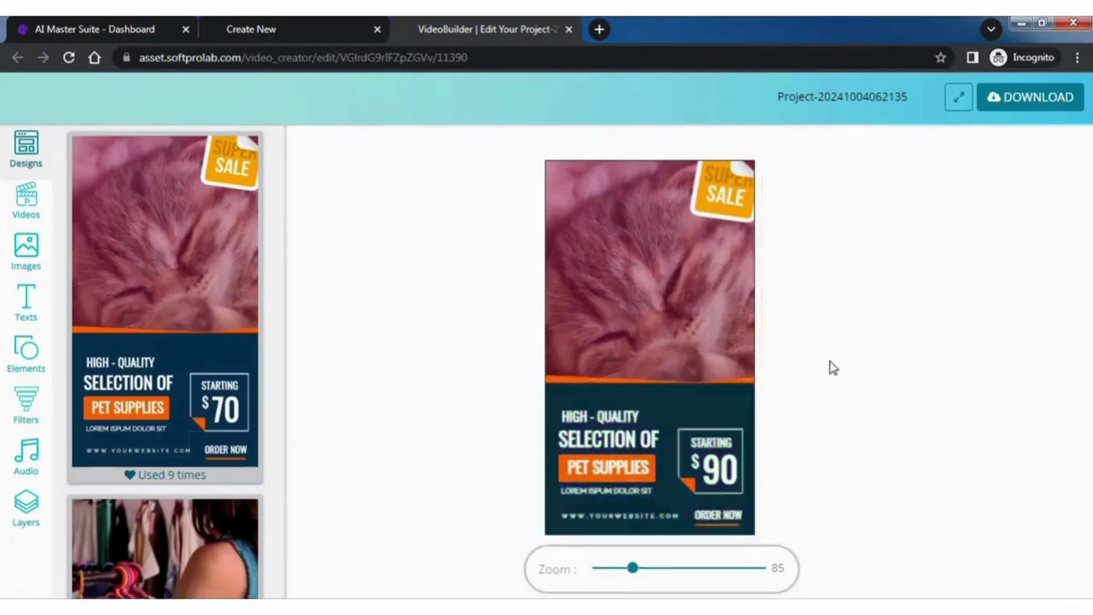
{"action": "scroll", "coordinate": [191, 391], "scroll_direction": "down", "scroll_amount": 8}
{"action": "scroll", "coordinate": [191, 391], "scroll_direction": "down", "scroll_amount": 6}
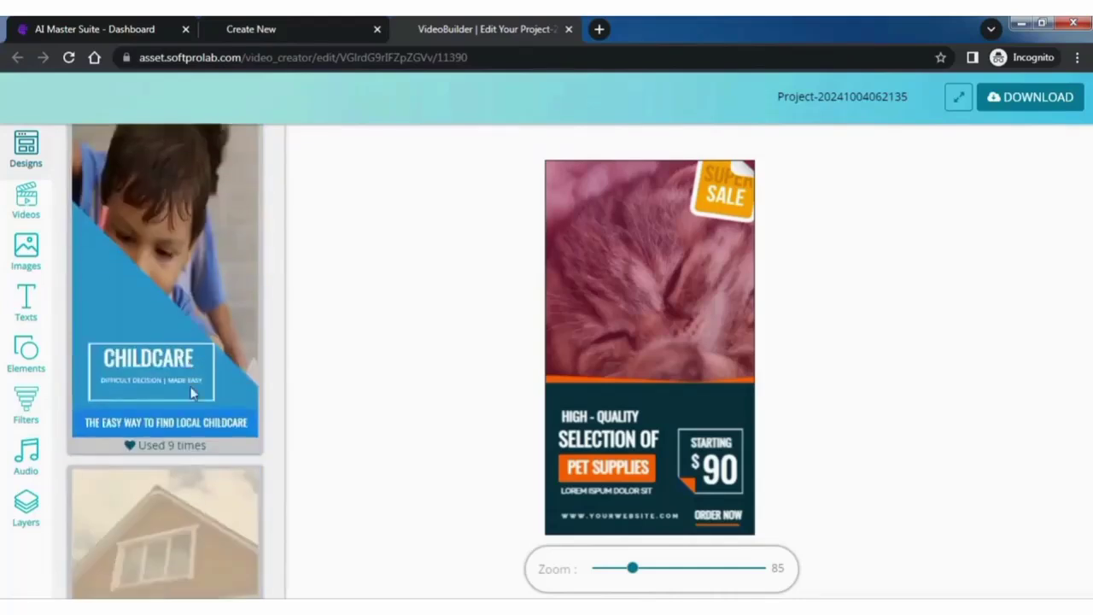
{"action": "left_click", "coordinate": [29, 203]}
{"action": "left_click", "coordinate": [195, 173]}
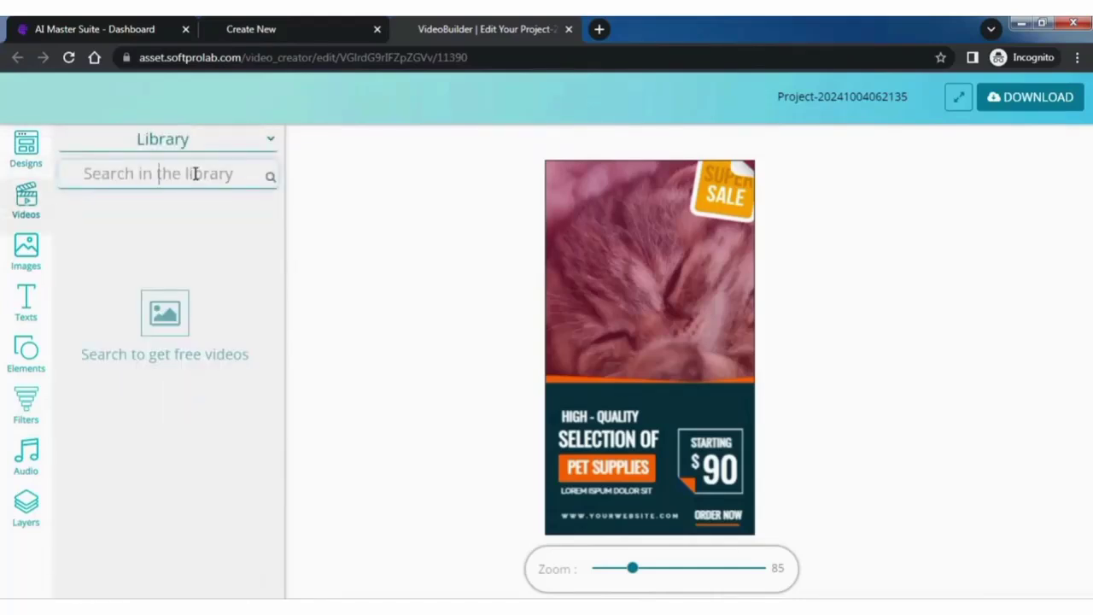
{"action": "type", "text": "cat"}
{"action": "key", "text": "Return"}
Replace the design's background video with the black cat clip.
{"action": "scroll", "coordinate": [200, 299], "scroll_direction": "down", "scroll_amount": 5}
{"action": "scroll", "coordinate": [200, 333], "scroll_direction": "down", "scroll_amount": 3}
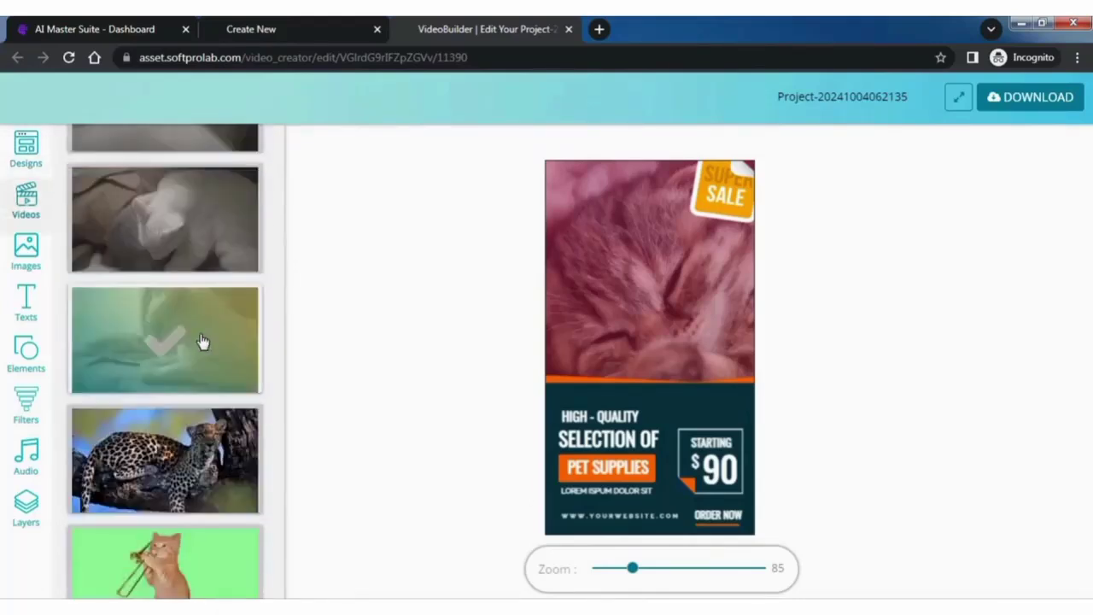
{"action": "left_click", "coordinate": [174, 515]}
{"action": "left_click", "coordinate": [504, 399]}
{"action": "left_click", "coordinate": [504, 405]}
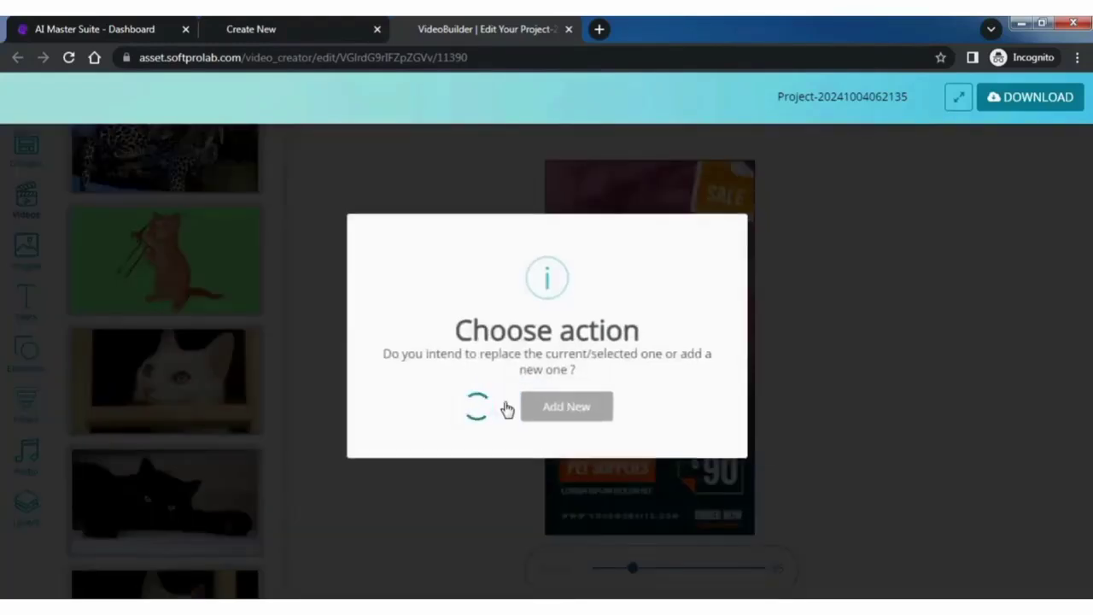
{"action": "left_click", "coordinate": [527, 405]}
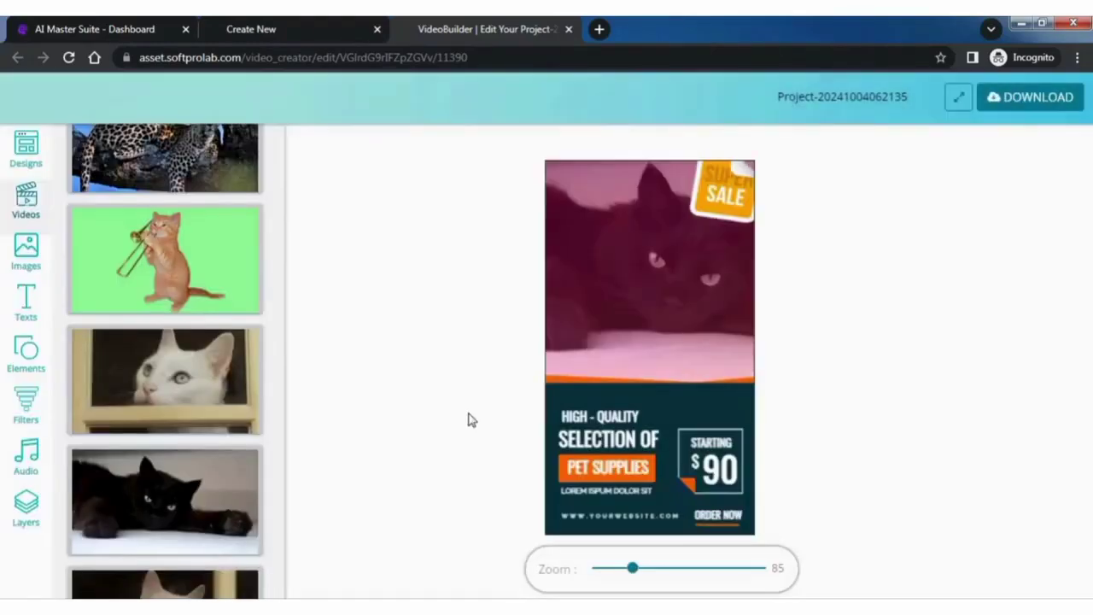
Add a Boogaloo text at the top left reading 'CAT VIDEO'.
{"action": "left_click", "coordinate": [31, 297]}
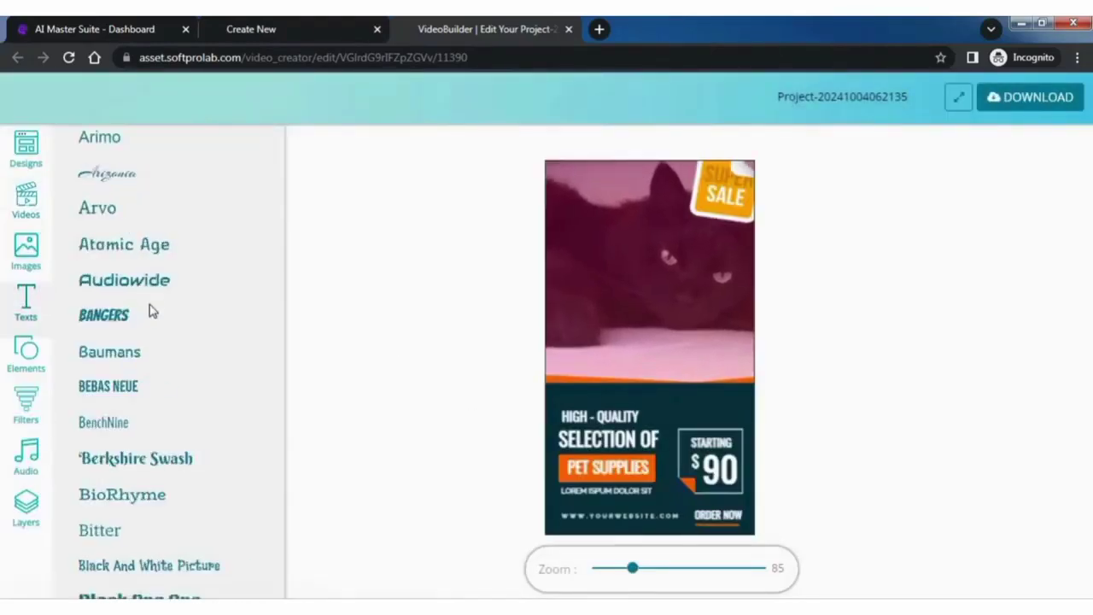
{"action": "scroll", "coordinate": [151, 309], "scroll_direction": "down", "scroll_amount": 5}
{"action": "scroll", "coordinate": [152, 307], "scroll_direction": "up", "scroll_amount": 1}
{"action": "left_click", "coordinate": [145, 353]}
{"action": "left_click_drag", "start_coordinate": [708, 328], "coordinate": [595, 183]}
{"action": "double_click", "coordinate": [591, 188]}
{"action": "type", "text": "CAT VIDEO"}
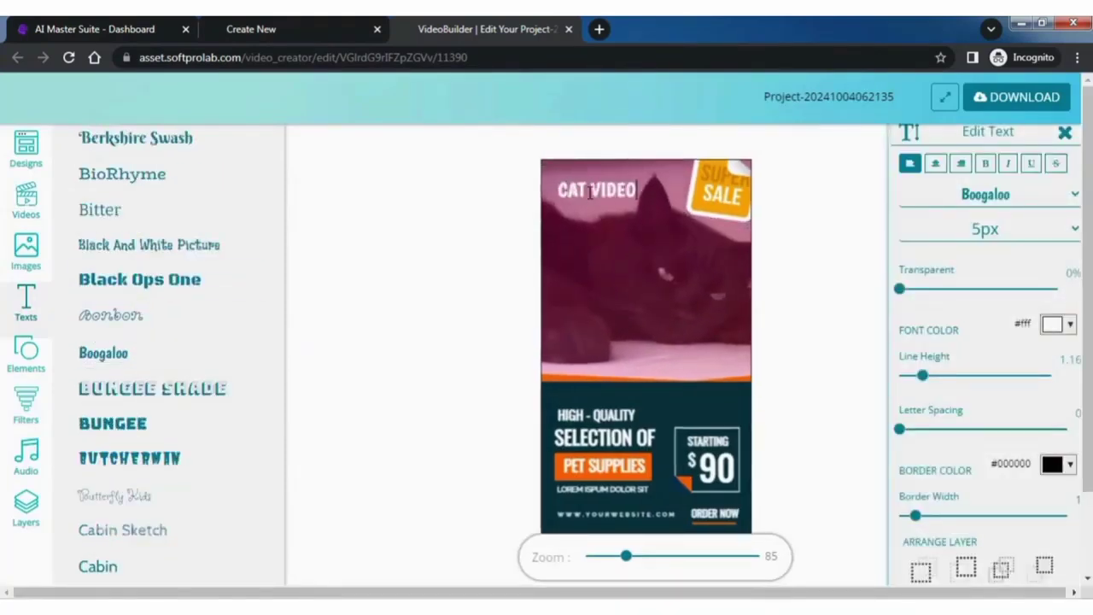
{"action": "left_click", "coordinate": [536, 214]}
{"action": "left_click", "coordinate": [632, 198]}
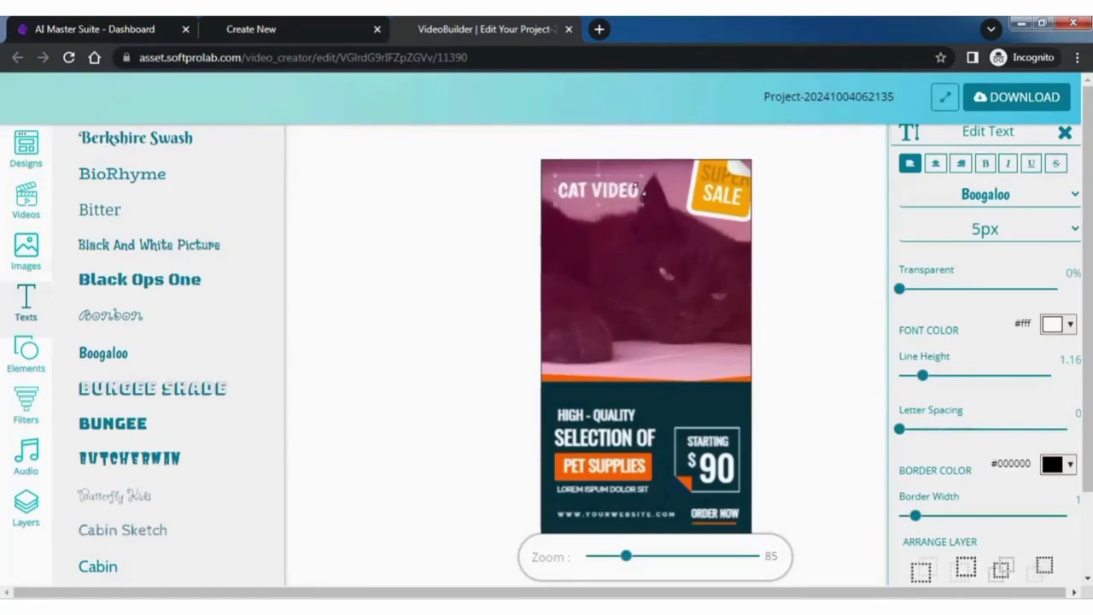
Move CAT VIDEO to the middle of the photo and colour it yellow.
{"action": "left_click_drag", "start_coordinate": [598, 190], "coordinate": [605, 293]}
{"action": "left_click", "coordinate": [1057, 324]}
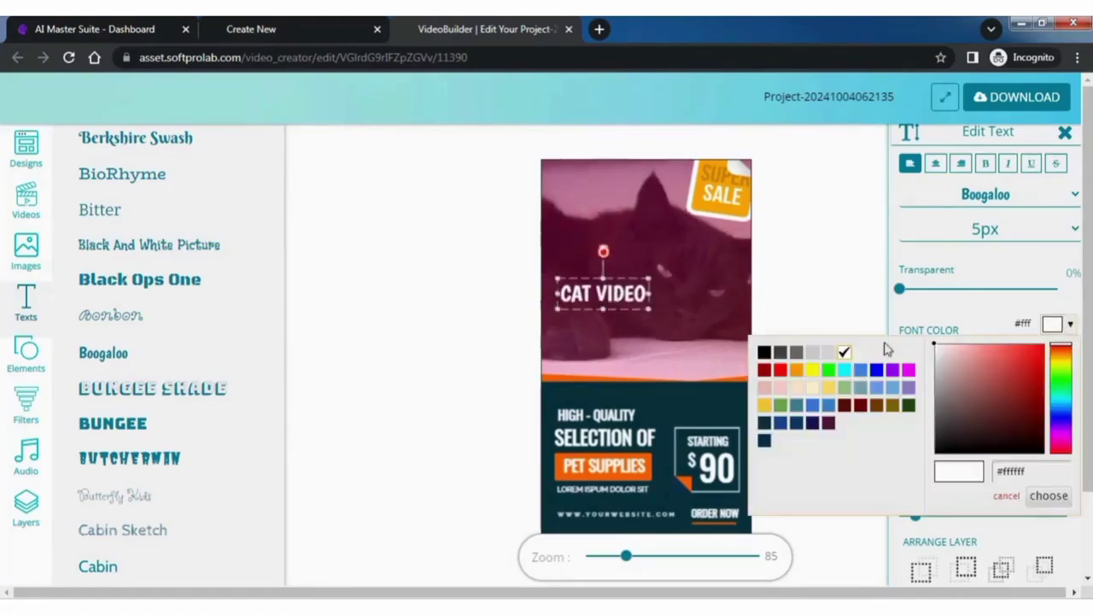
{"action": "left_click", "coordinate": [816, 373]}
{"action": "left_click", "coordinate": [473, 398]}
Add a cartoon businessman from the Character elements and place it over the cat photo.
{"action": "left_click", "coordinate": [26, 351]}
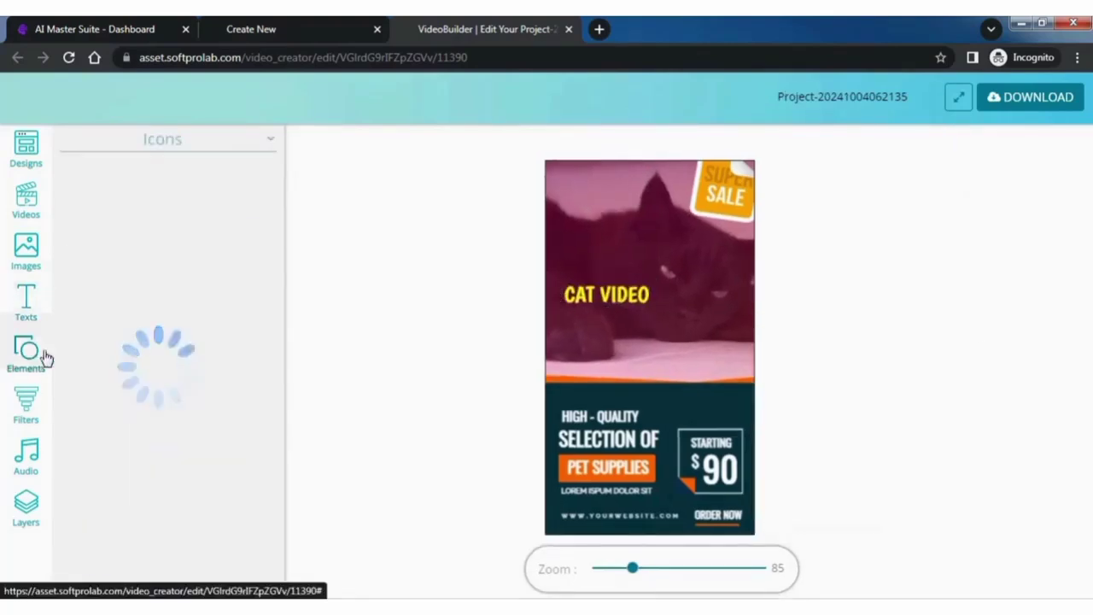
{"action": "scroll", "coordinate": [210, 293], "scroll_direction": "down", "scroll_amount": 10}
{"action": "scroll", "coordinate": [210, 293], "scroll_direction": "up", "scroll_amount": 10}
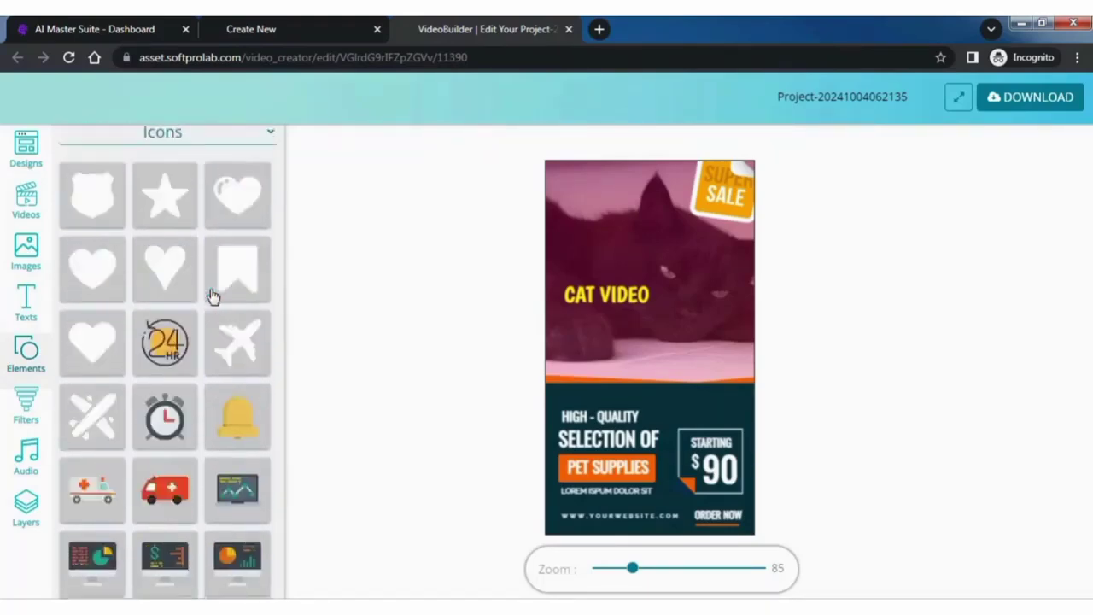
{"action": "left_click", "coordinate": [217, 140]}
{"action": "left_click", "coordinate": [208, 230]}
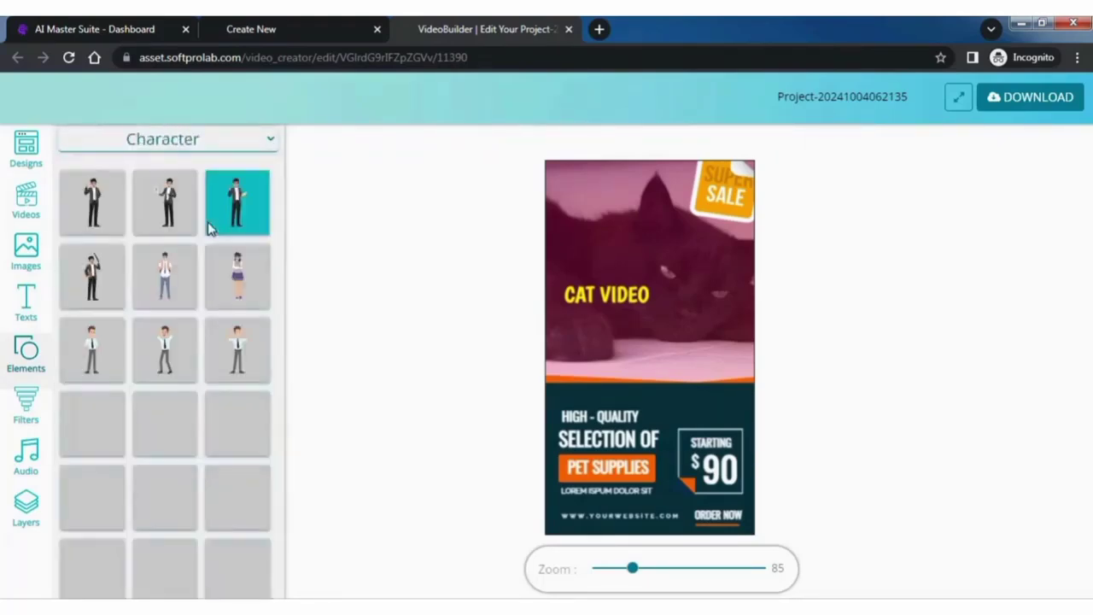
{"action": "left_click", "coordinate": [226, 350]}
{"action": "left_click_drag", "start_coordinate": [598, 359], "coordinate": [702, 376]}
Add a small YouTube icon from the Social category beside CAT VIDEO.
{"action": "left_click", "coordinate": [205, 141]}
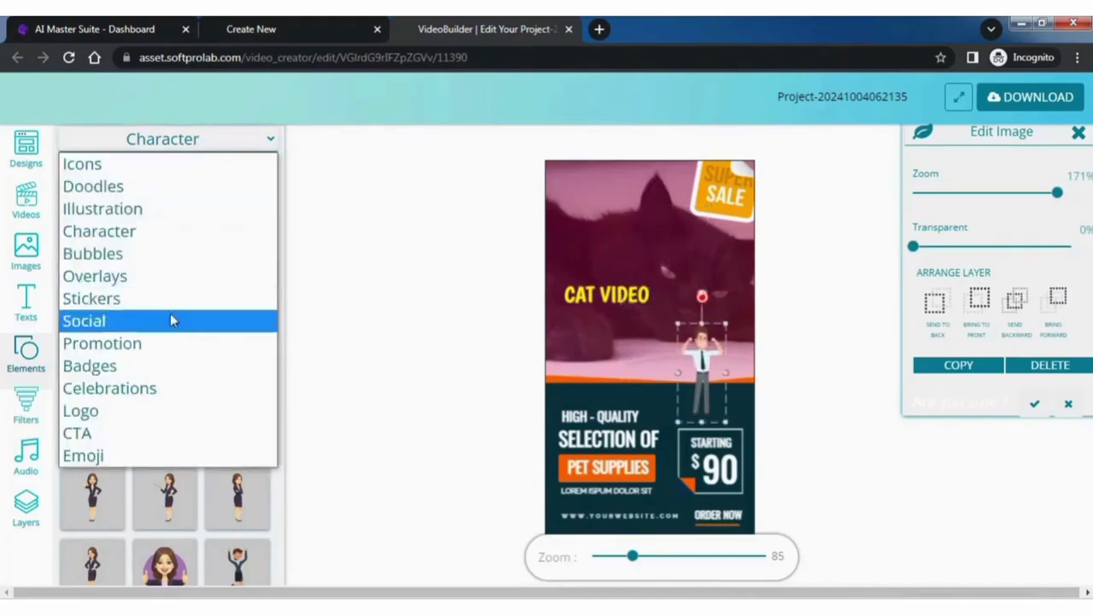
{"action": "left_click", "coordinate": [171, 316]}
{"action": "left_click", "coordinate": [238, 349]}
{"action": "left_click_drag", "start_coordinate": [632, 245], "coordinate": [667, 292]}
Browse the Logo elements, audio stings, colour filters and design templates.
{"action": "left_click", "coordinate": [240, 144]}
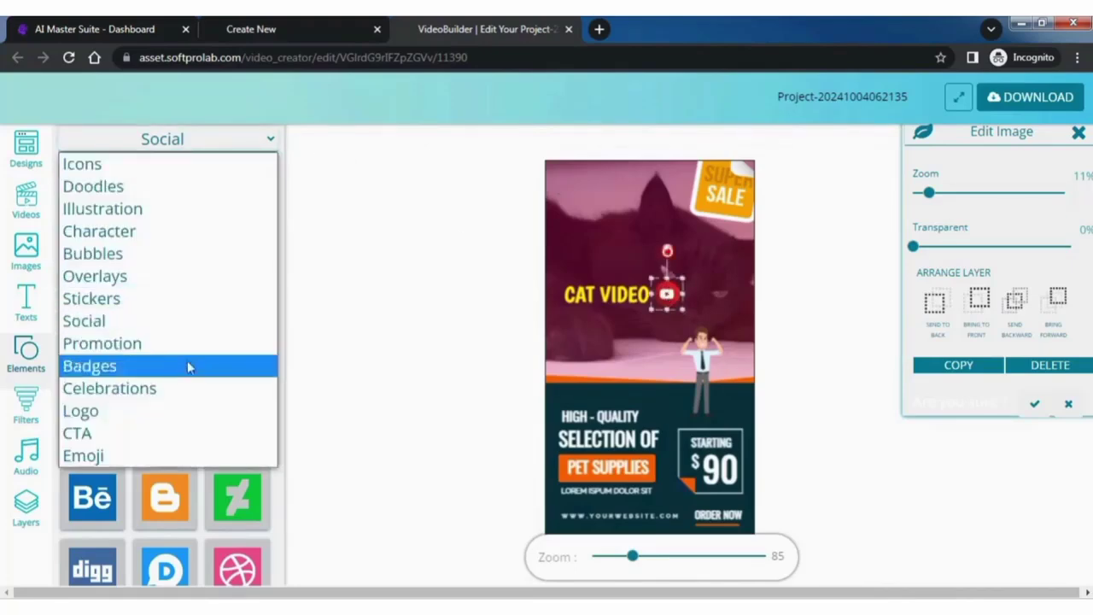
{"action": "left_click", "coordinate": [182, 407]}
{"action": "scroll", "coordinate": [185, 414], "scroll_direction": "down", "scroll_amount": 2}
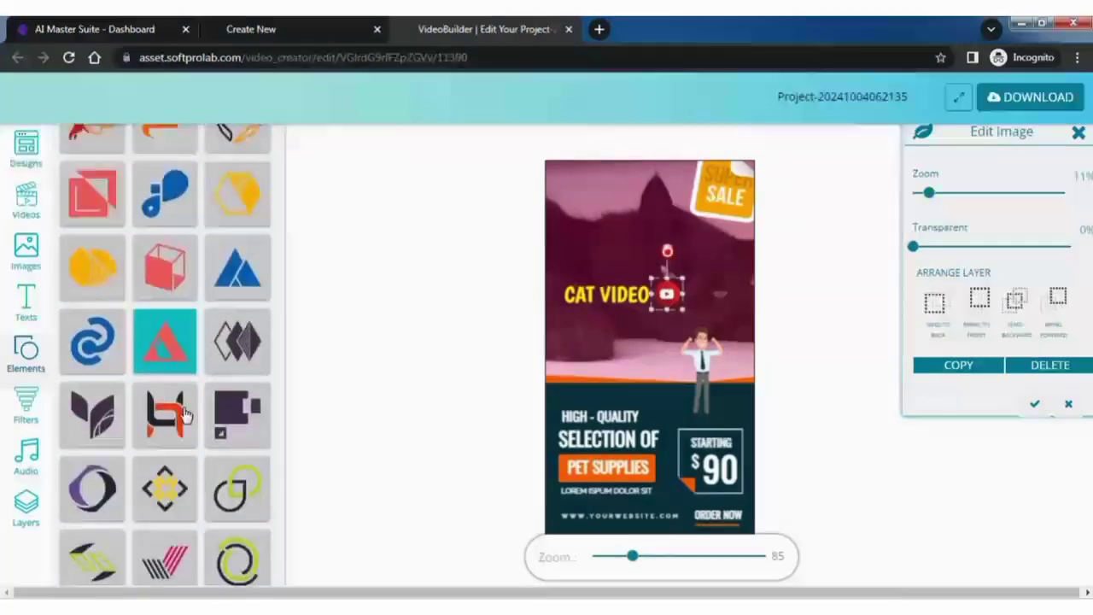
{"action": "left_click", "coordinate": [26, 453]}
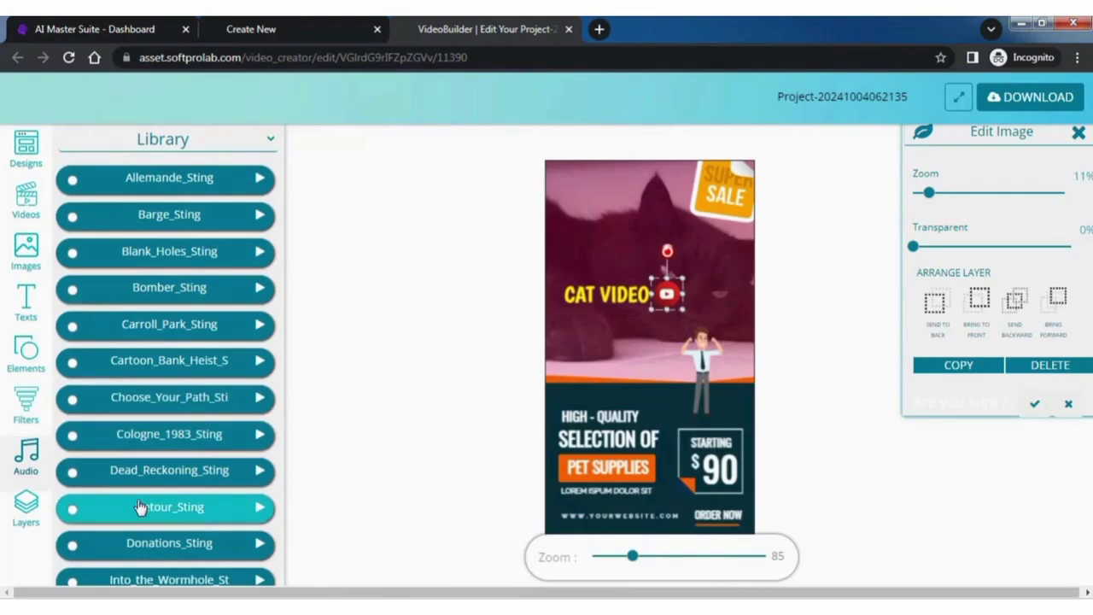
{"action": "left_click", "coordinate": [26, 408]}
{"action": "scroll", "coordinate": [231, 214], "scroll_direction": "down", "scroll_amount": 5}
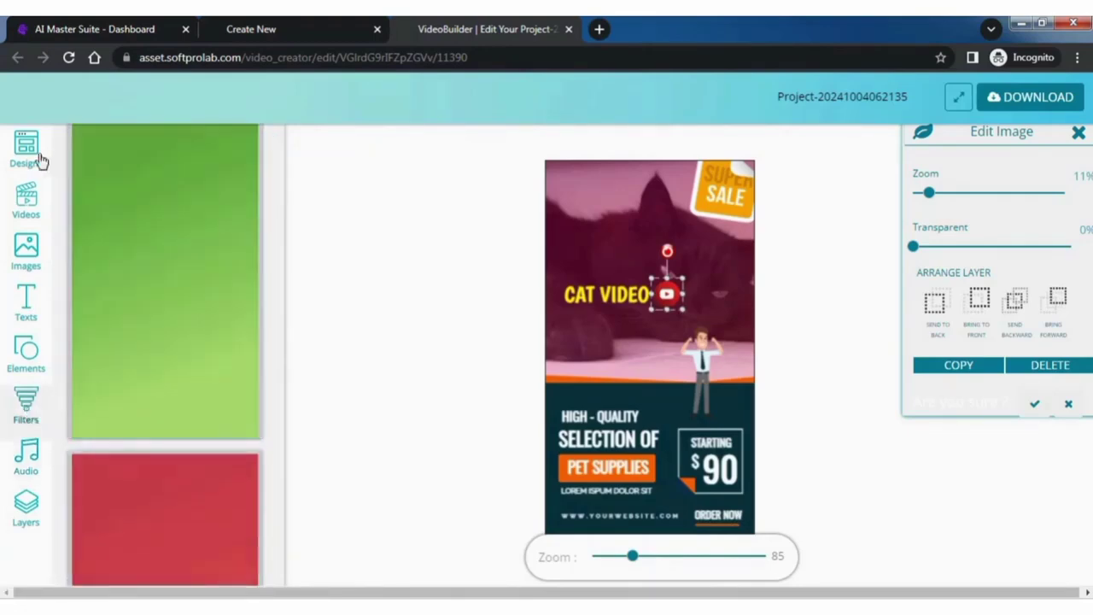
{"action": "left_click", "coordinate": [38, 159]}
{"action": "left_click", "coordinate": [865, 298]}
Close the video editor and start a new email campaign whose message begins with #FIRST_NAME#.
{"action": "left_click", "coordinate": [568, 29]}
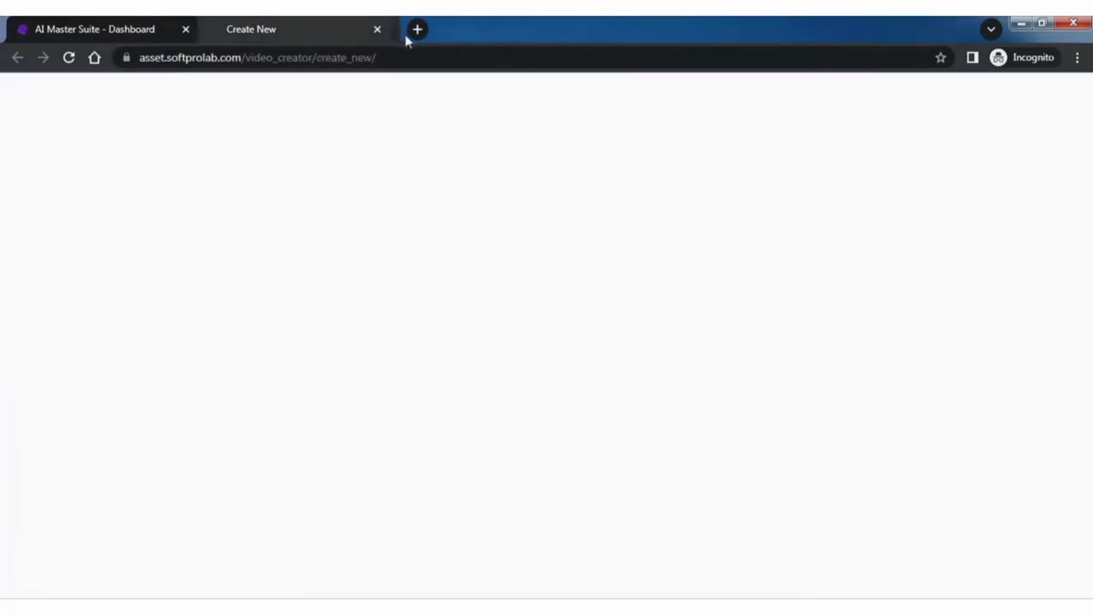
{"action": "left_click", "coordinate": [377, 29]}
{"action": "scroll", "coordinate": [1040, 245], "scroll_direction": "down", "scroll_amount": 1}
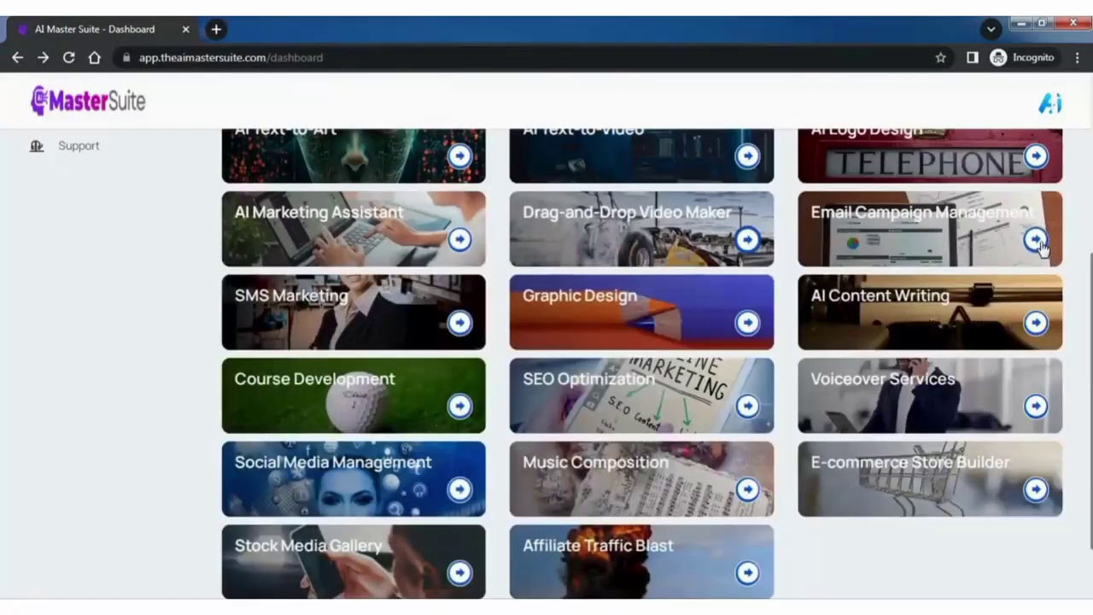
{"action": "left_click", "coordinate": [1037, 242]}
{"action": "left_click", "coordinate": [329, 104]}
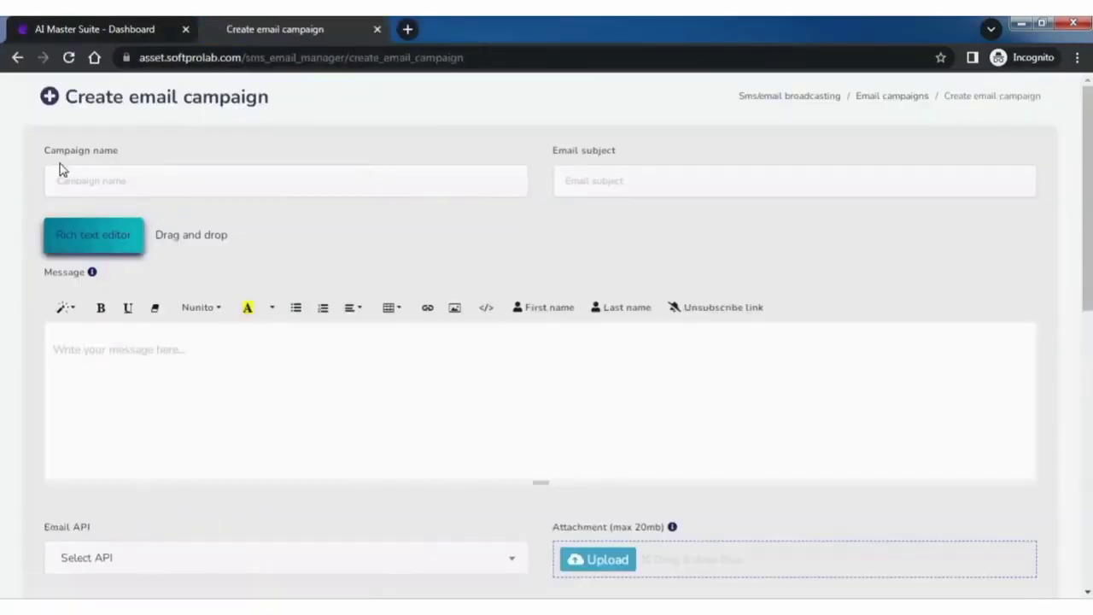
{"action": "left_click", "coordinate": [553, 308]}
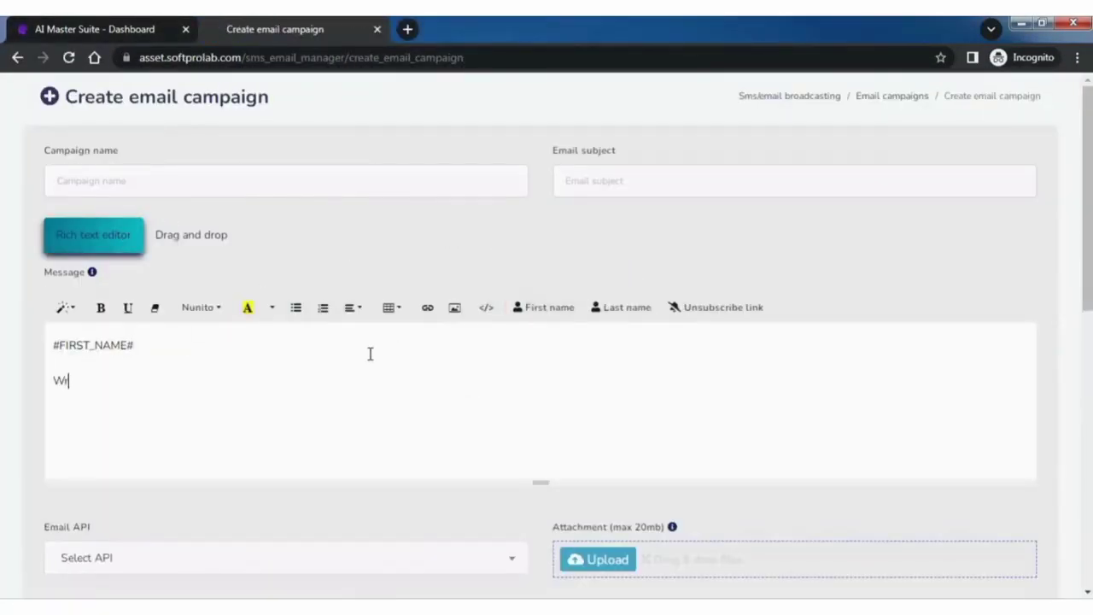
Turn off Send now, look at time zone and schedule time, then close the campaign.
{"action": "scroll", "coordinate": [371, 354], "scroll_direction": "down", "scroll_amount": 8}
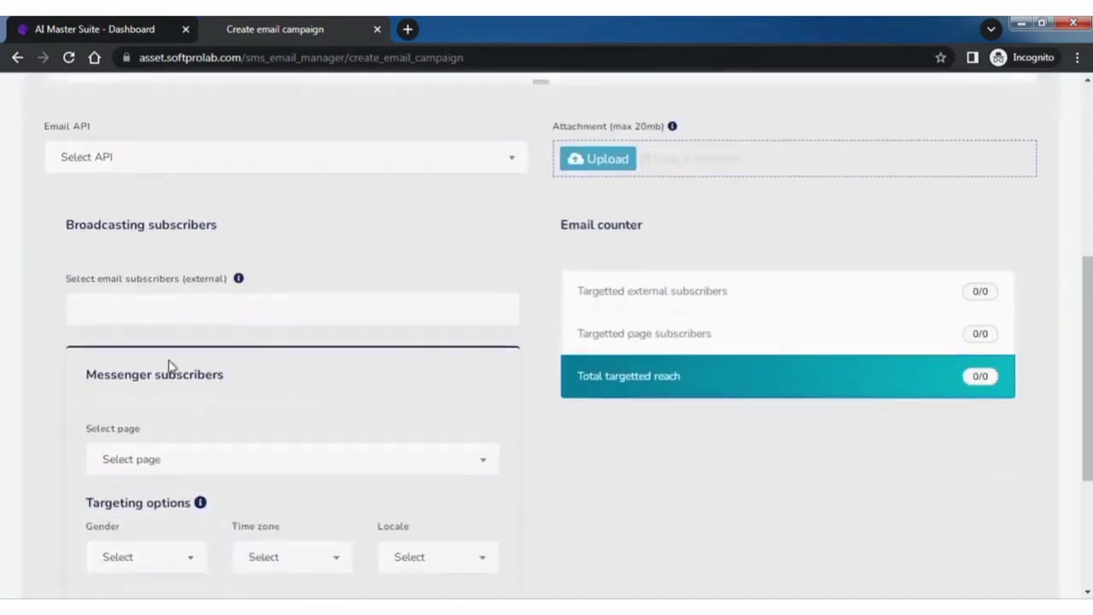
{"action": "left_click", "coordinate": [58, 459]}
{"action": "scroll", "coordinate": [151, 501], "scroll_direction": "down", "scroll_amount": 1}
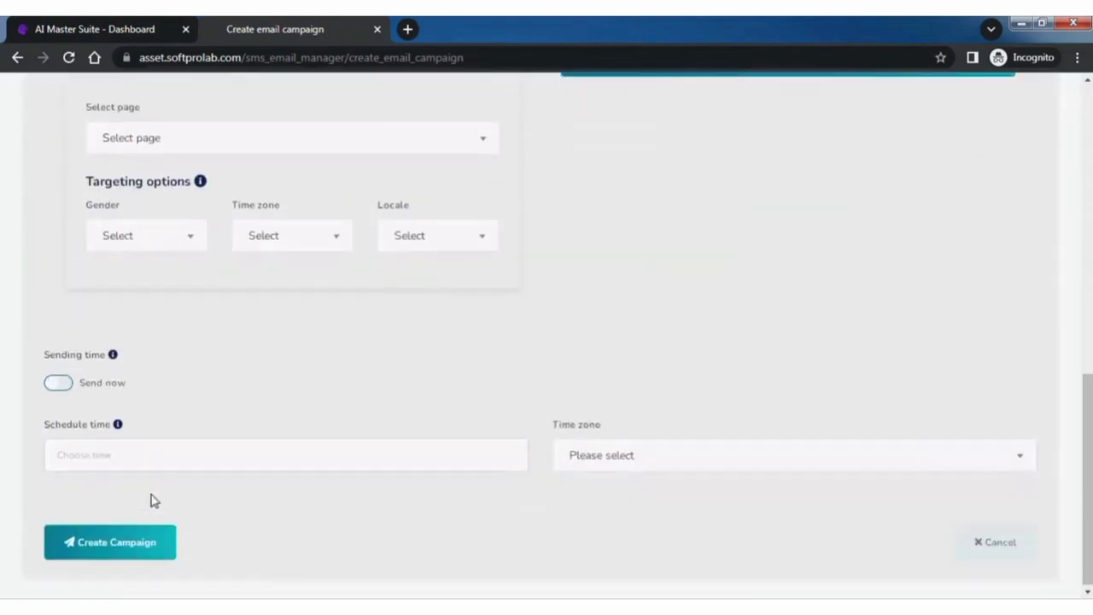
{"action": "left_click", "coordinate": [685, 454]}
{"action": "left_click", "coordinate": [390, 462]}
{"action": "left_click", "coordinate": [425, 401]}
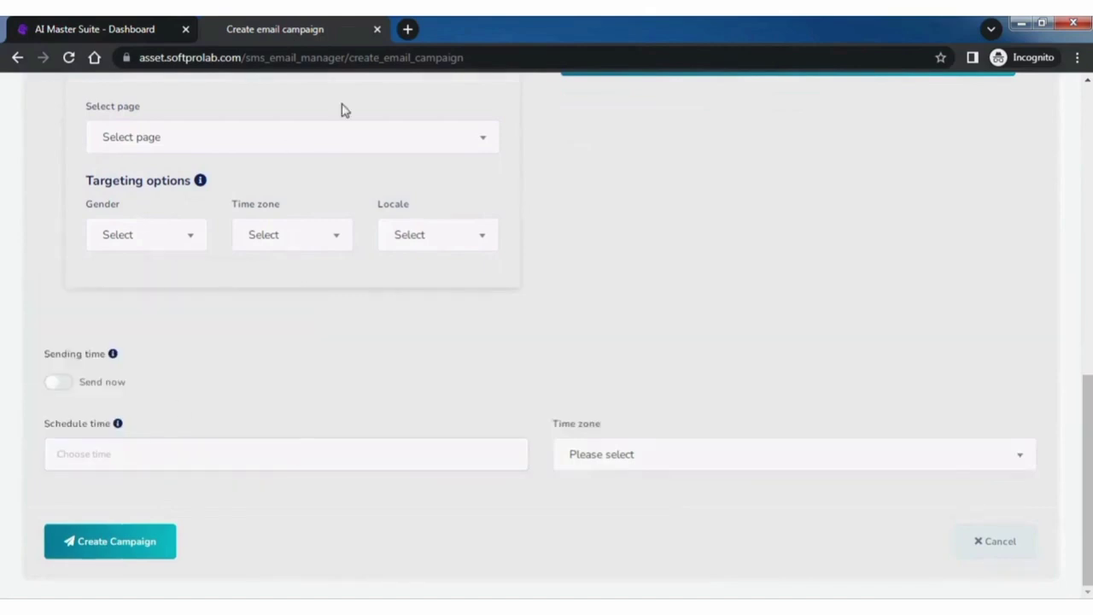
{"action": "left_click", "coordinate": [377, 29]}
Open a Create SMS campaign form, begin its message and delay-in-seconds field, then close it.
{"action": "left_click", "coordinate": [460, 323]}
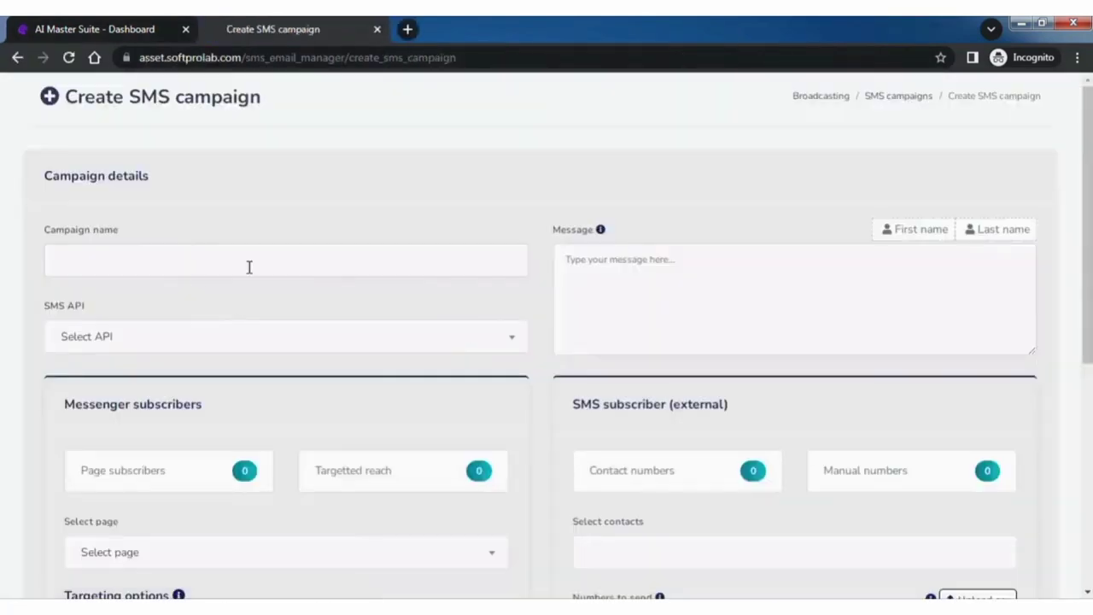
{"action": "scroll", "coordinate": [371, 296], "scroll_direction": "down", "scroll_amount": 5}
{"action": "scroll", "coordinate": [452, 391], "scroll_direction": "up", "scroll_amount": 5}
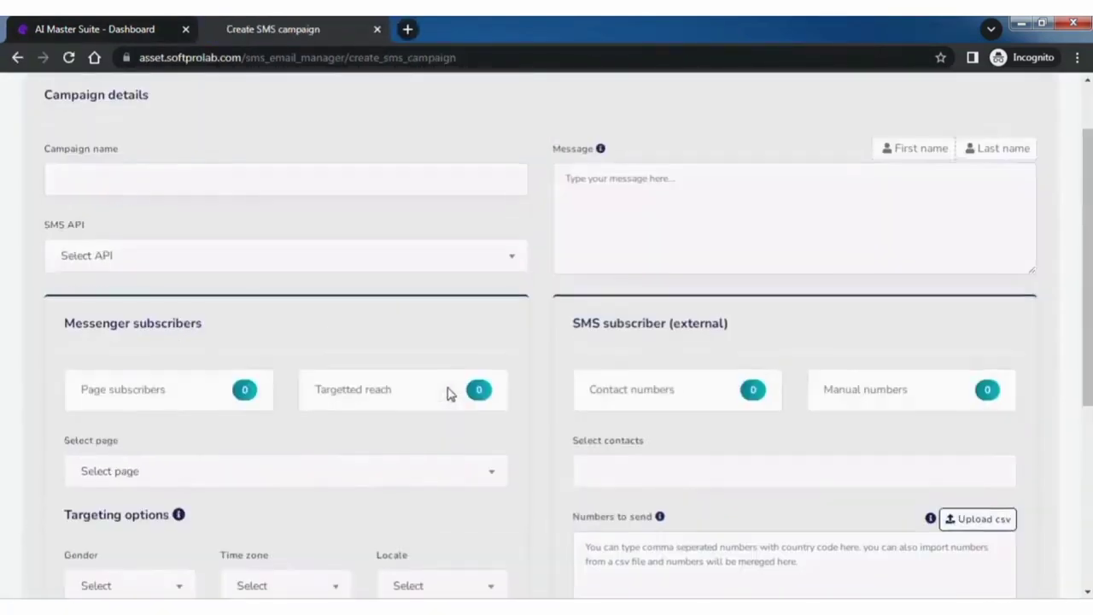
{"action": "left_click", "coordinate": [669, 294]}
{"action": "type", "text": "Enter your sms here..."}
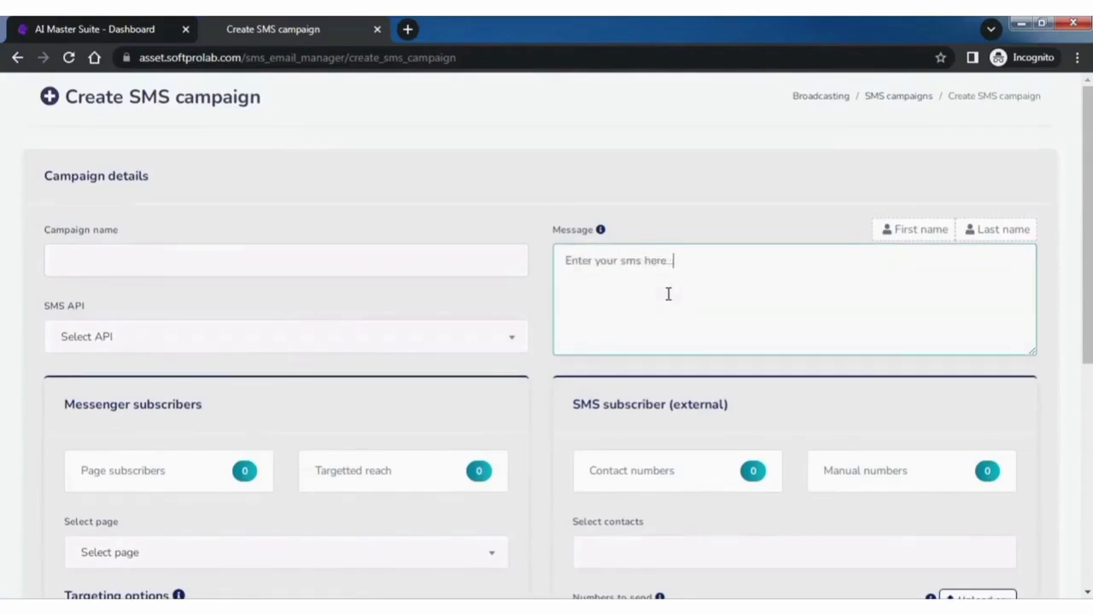
{"action": "scroll", "coordinate": [669, 294], "scroll_direction": "down", "scroll_amount": 5}
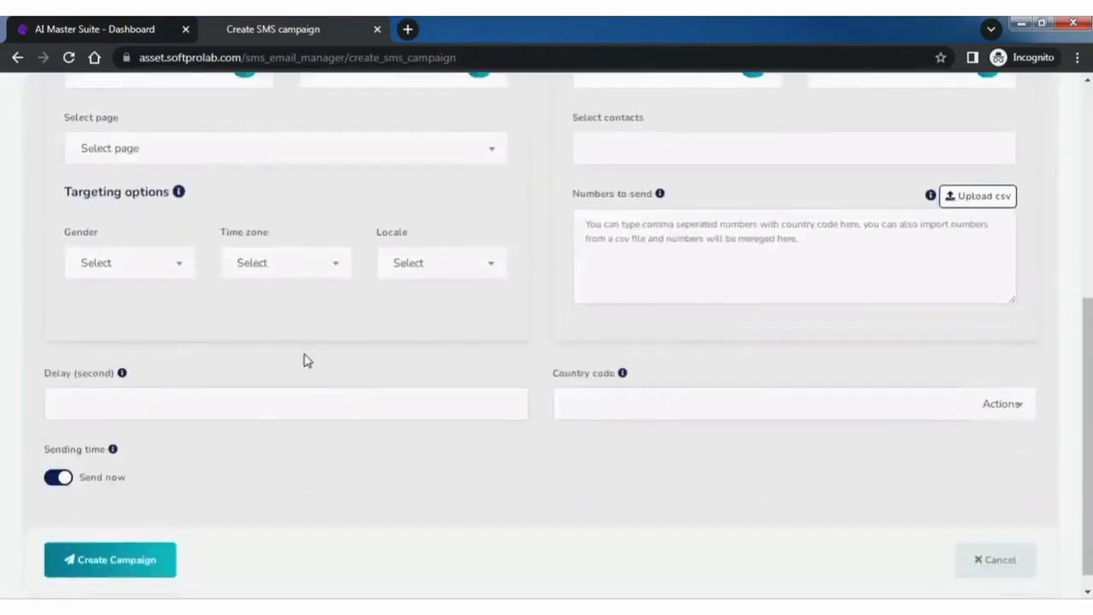
{"action": "left_click", "coordinate": [279, 392]}
{"action": "left_click", "coordinate": [377, 29]}
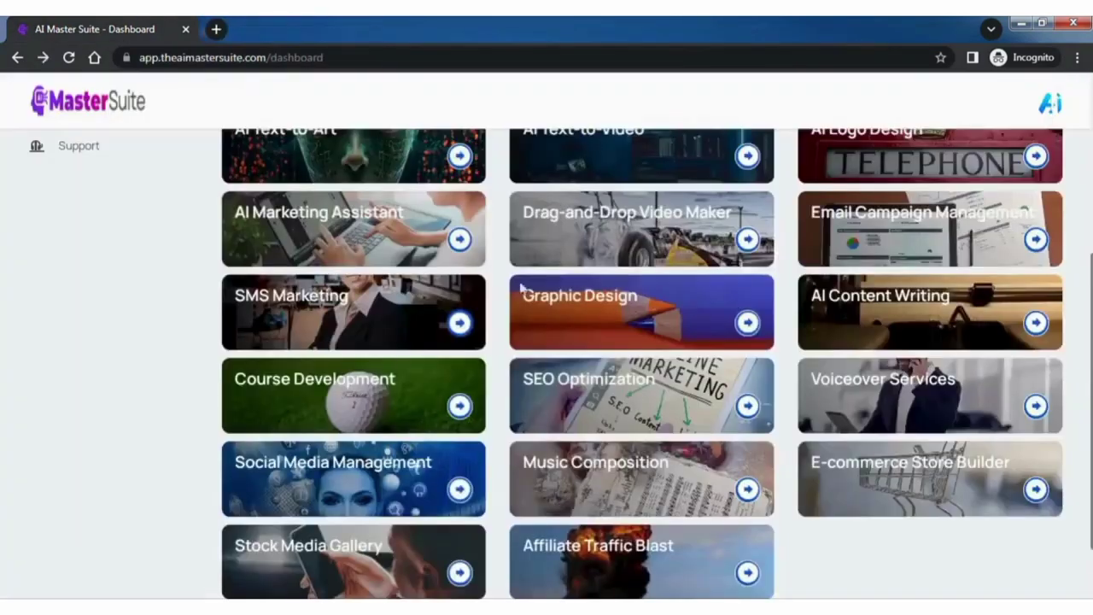
Preview the Filter, Transform, Draw and Stickers panels on the Horror Vlog thumbnail, then open AI Content Writing.
{"action": "left_click", "coordinate": [744, 321]}
{"action": "left_click", "coordinate": [173, 154]}
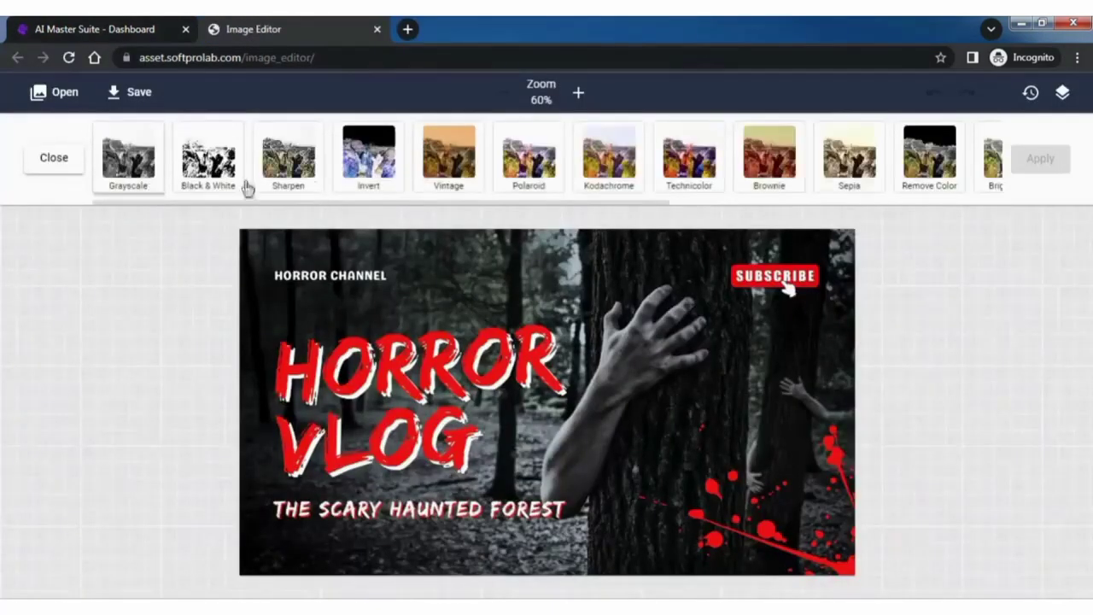
{"action": "left_click", "coordinate": [29, 158]}
{"action": "left_click", "coordinate": [362, 162]}
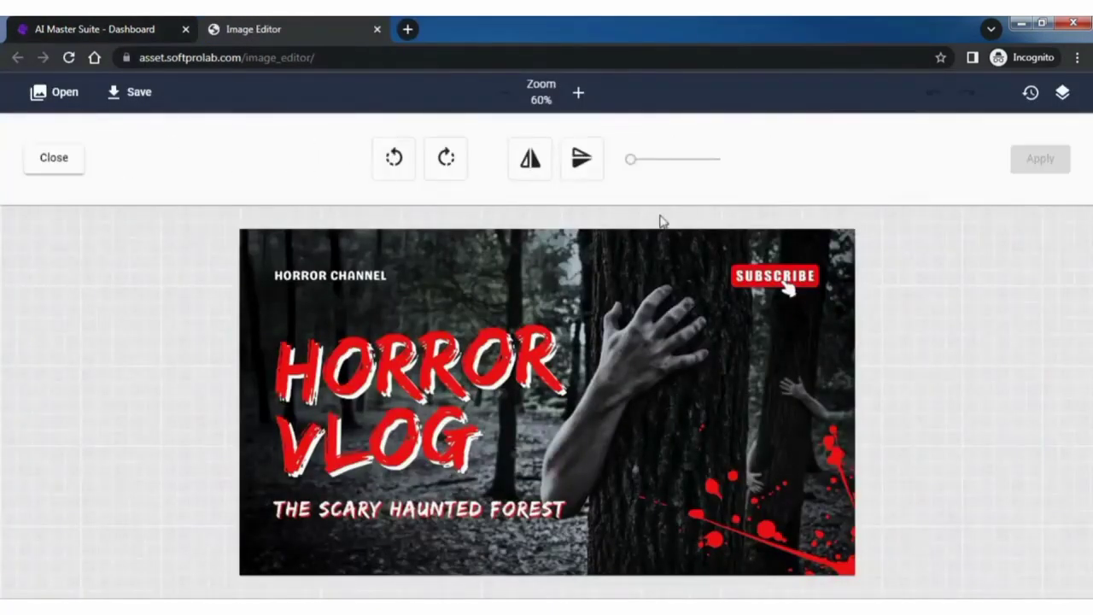
{"action": "left_click", "coordinate": [51, 162]}
{"action": "left_click", "coordinate": [465, 160]}
{"action": "left_click", "coordinate": [59, 160]}
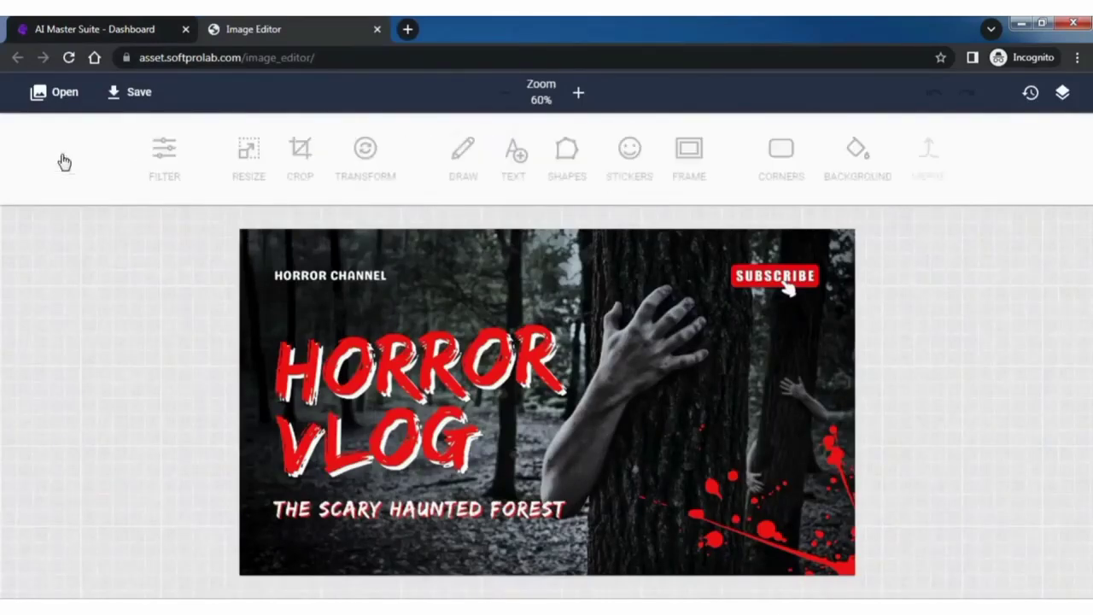
{"action": "left_click", "coordinate": [632, 156]}
{"action": "left_click", "coordinate": [377, 29]}
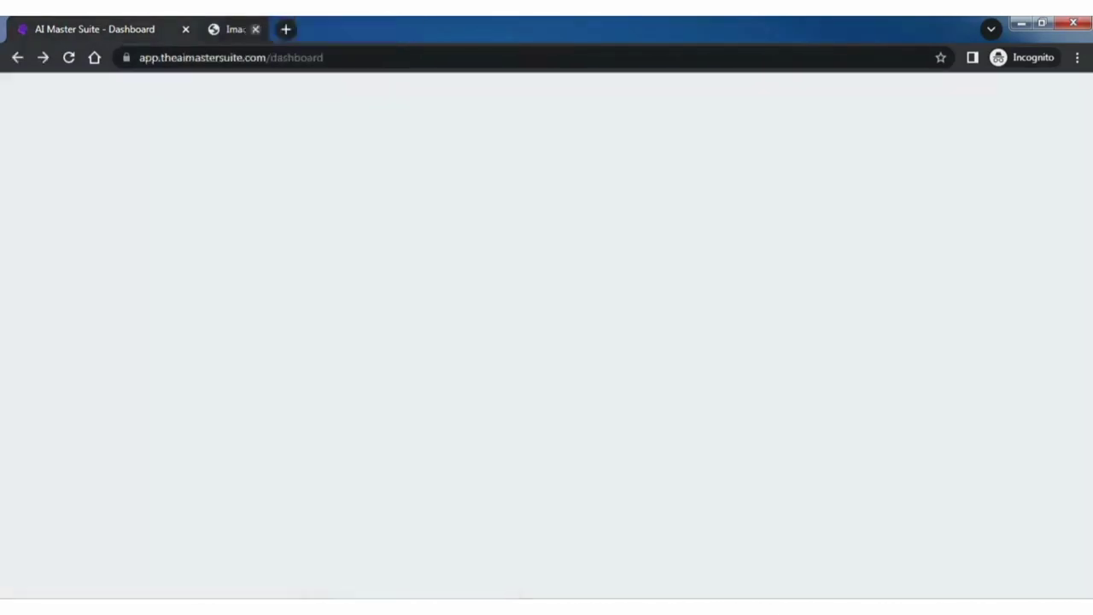
{"action": "left_click", "coordinate": [1035, 325]}
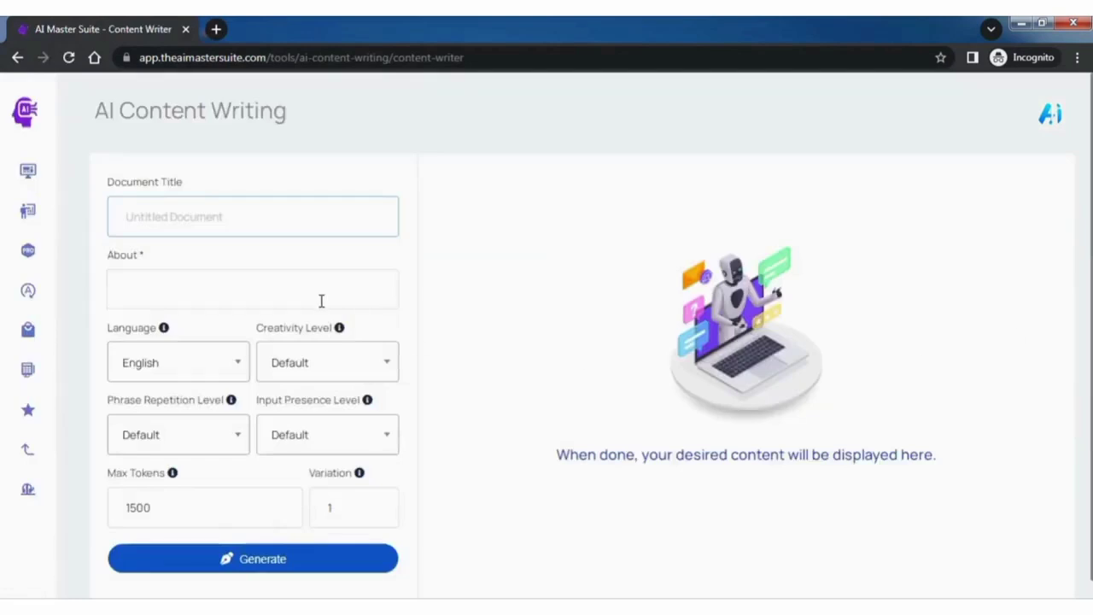
Generate the 'Sustainability' article on innovative eco-friendly urban practices in English.
{"action": "type", "text": "Sustainabil"}
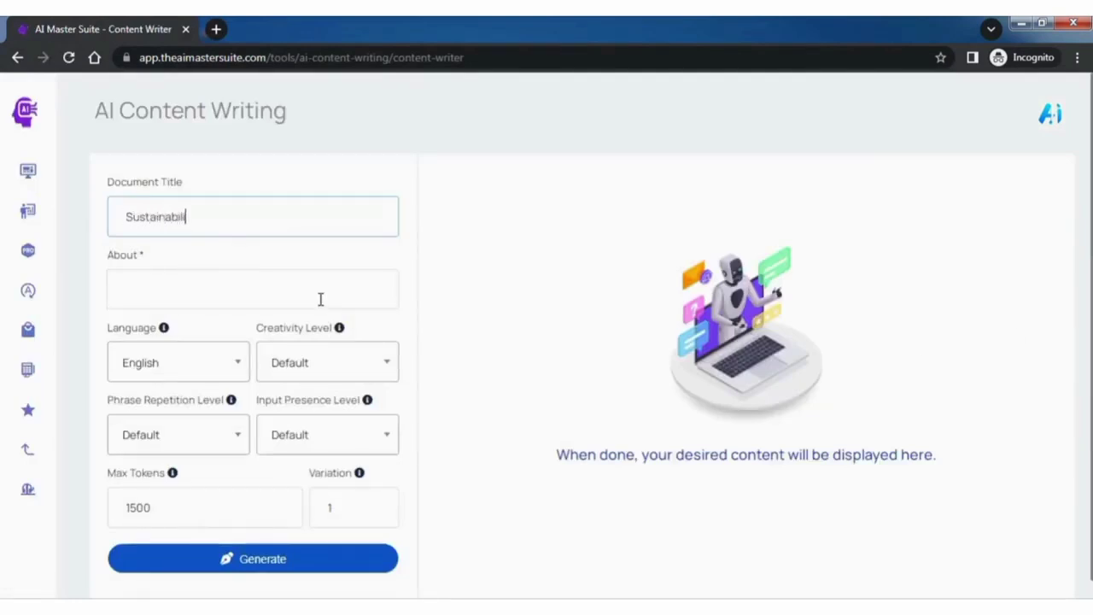
{"action": "type", "text": "ity"}
{"action": "left_click", "coordinate": [321, 299]}
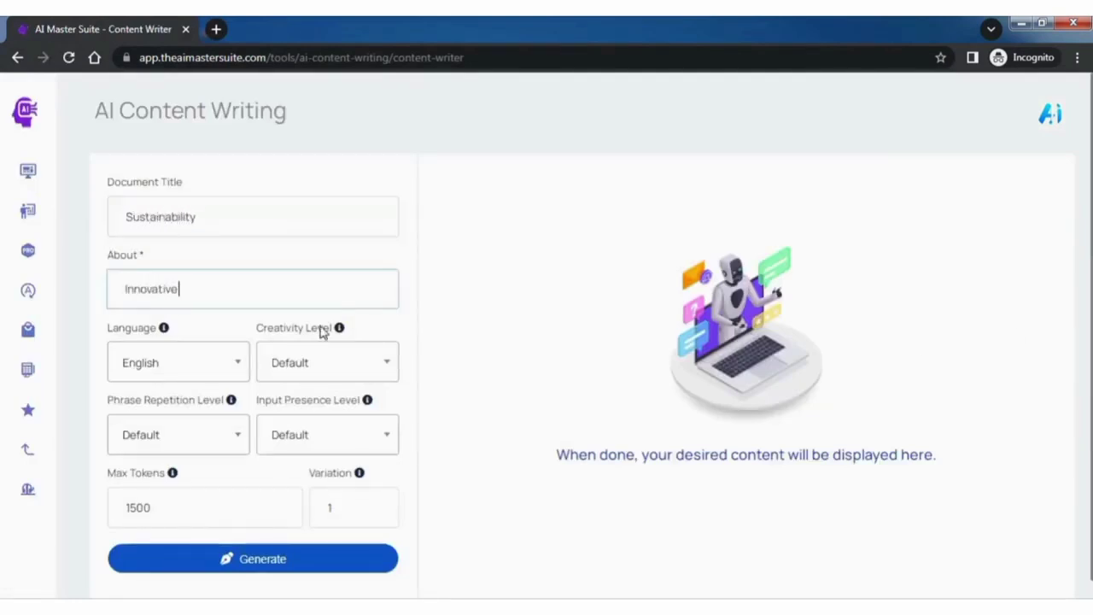
{"action": "type", "text": "Innovative eco-friendly practics for urban living"}
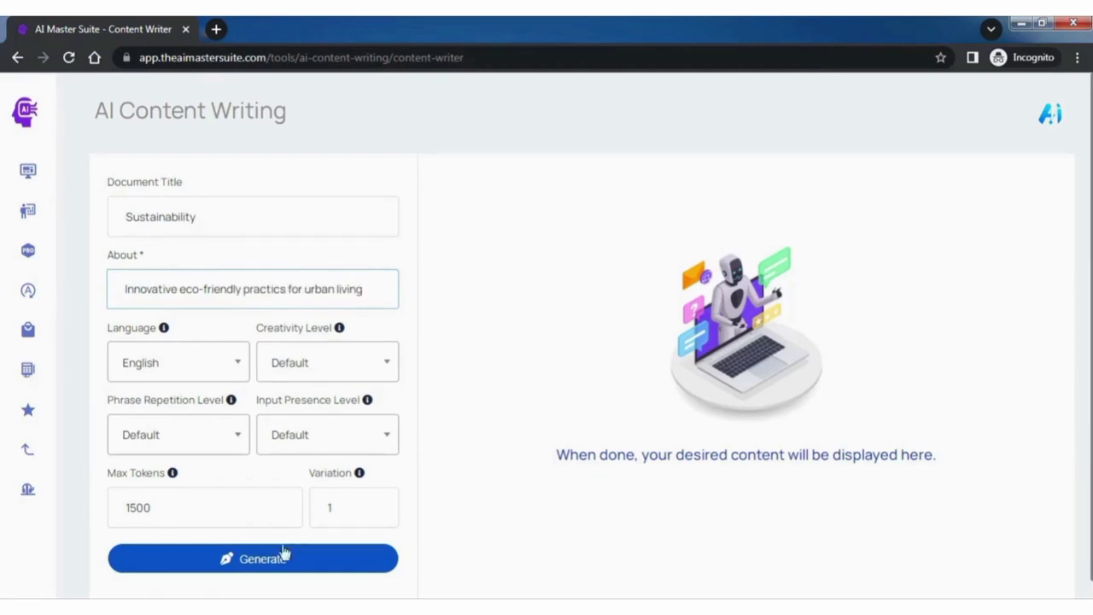
{"action": "left_click", "coordinate": [285, 554]}
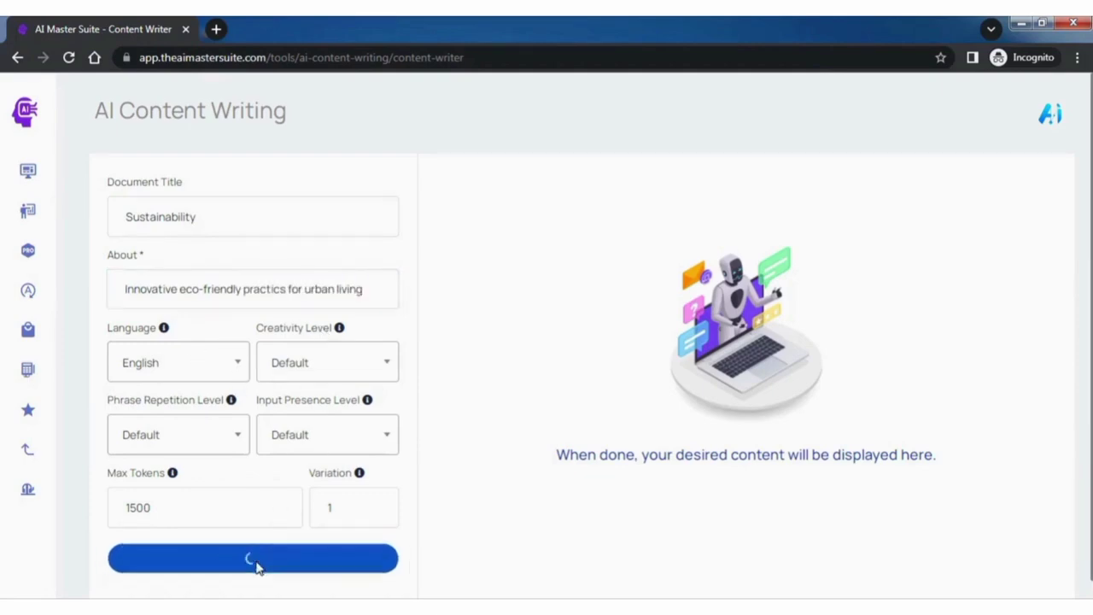
{"action": "scroll", "coordinate": [564, 420], "scroll_direction": "down", "scroll_amount": 7}
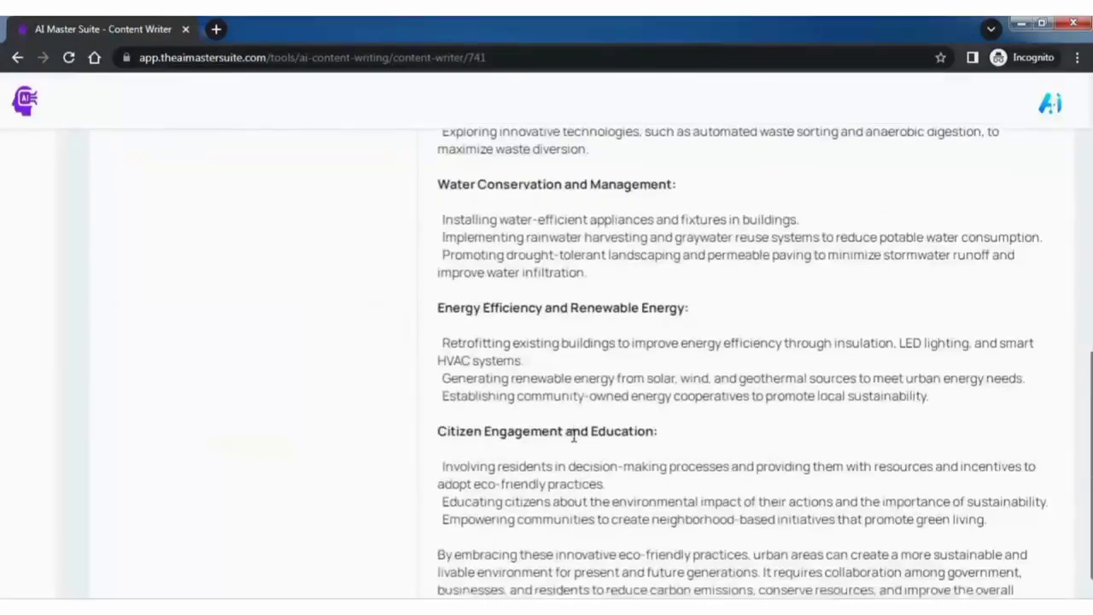
{"action": "scroll", "coordinate": [578, 439], "scroll_direction": "up", "scroll_amount": 3}
{"action": "scroll", "coordinate": [577, 439], "scroll_direction": "up", "scroll_amount": 4}
Switch the output language to Arabic, regenerate the article, and return to the dashboard.
{"action": "left_click", "coordinate": [227, 314]}
{"action": "type", "text": "a"}
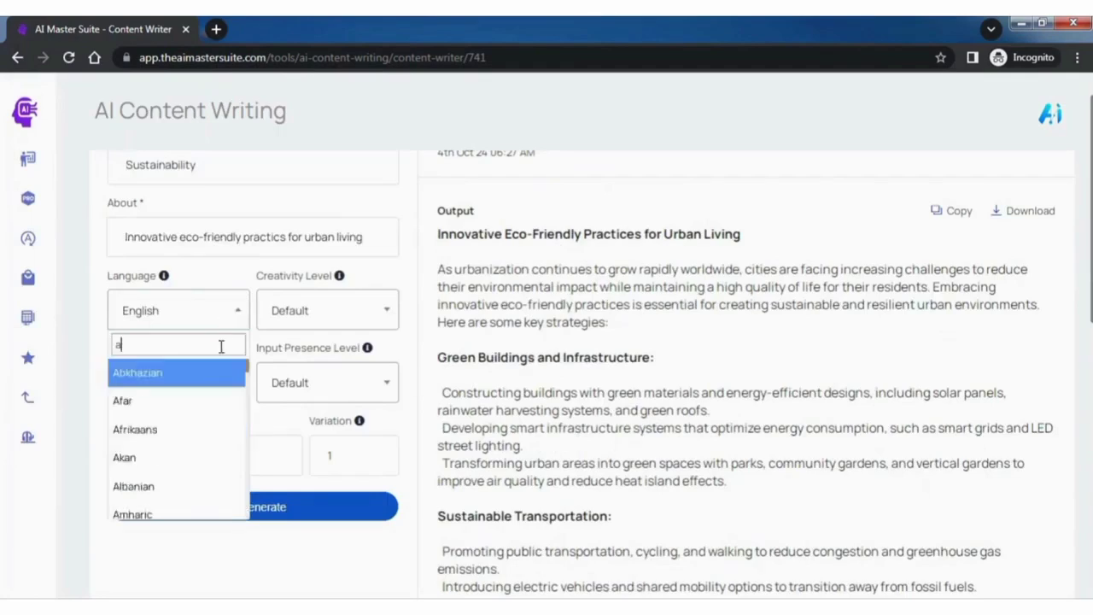
{"action": "type", "text": "r"}
{"action": "left_click", "coordinate": [175, 376]}
{"action": "left_click", "coordinate": [262, 506]}
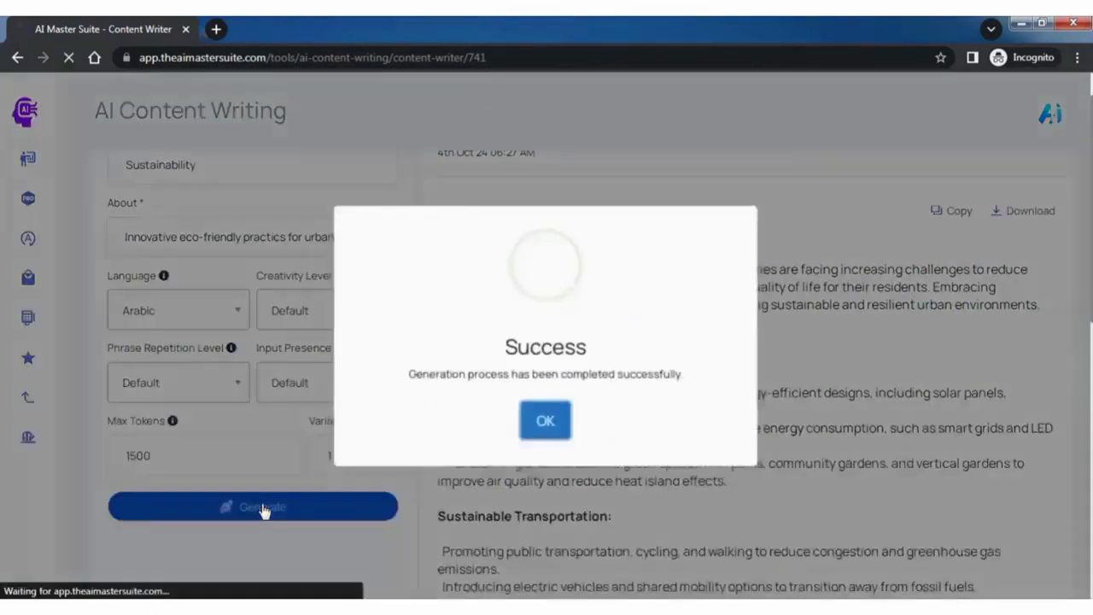
{"action": "scroll", "coordinate": [720, 454], "scroll_direction": "down", "scroll_amount": 3}
{"action": "scroll", "coordinate": [654, 451], "scroll_direction": "up", "scroll_amount": 3}
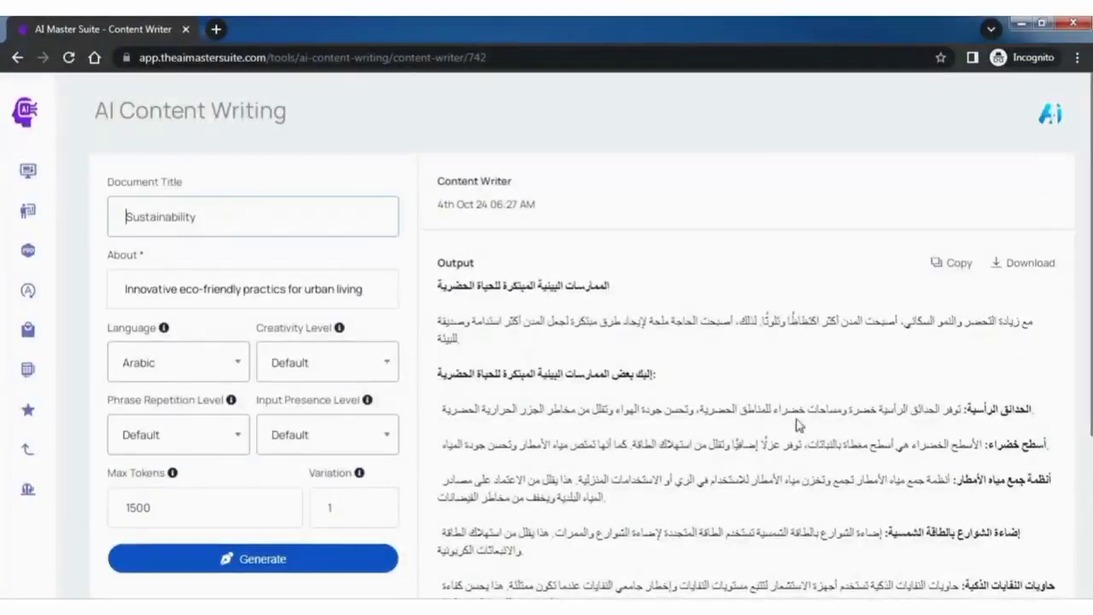
{"action": "left_click", "coordinate": [32, 171]}
{"action": "scroll", "coordinate": [458, 331], "scroll_direction": "down", "scroll_amount": 5}
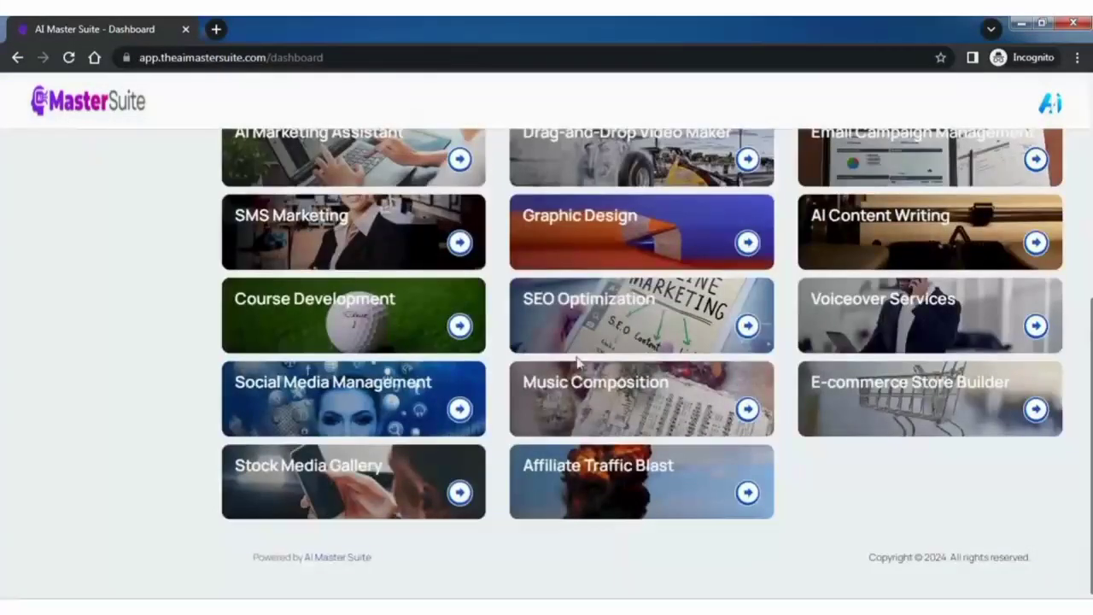
Generate a Digital Mastery course outline about SEO, Social Media & Email Marketing.
{"action": "left_click", "coordinate": [458, 329]}
{"action": "left_click", "coordinate": [265, 232]}
{"action": "type", "text": "Digital Marketing"}
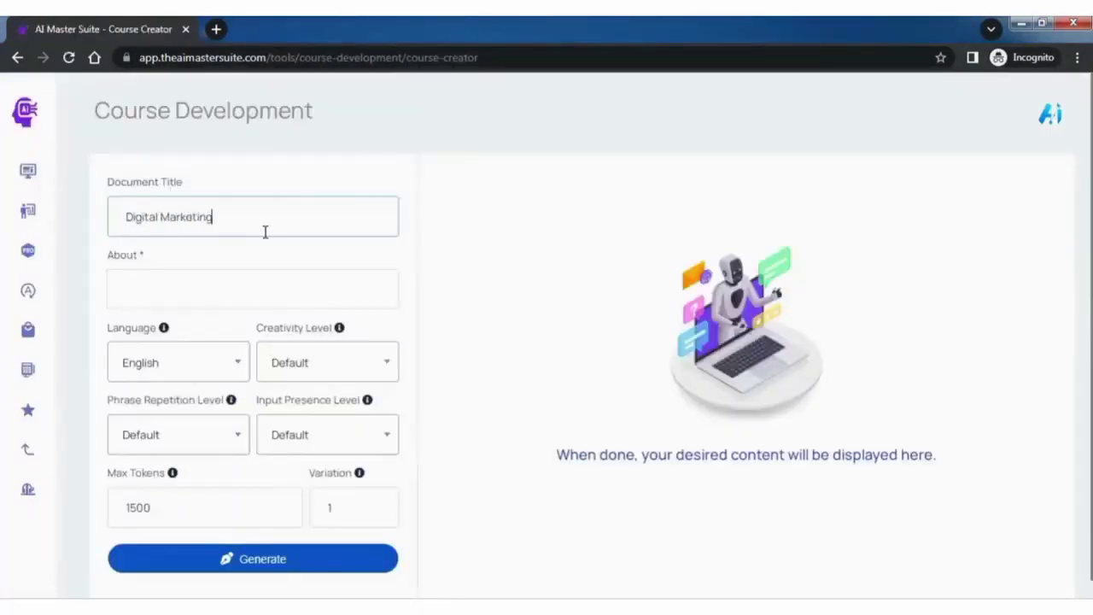
{"action": "left_click", "coordinate": [230, 297]}
{"action": "type", "text": "o"}
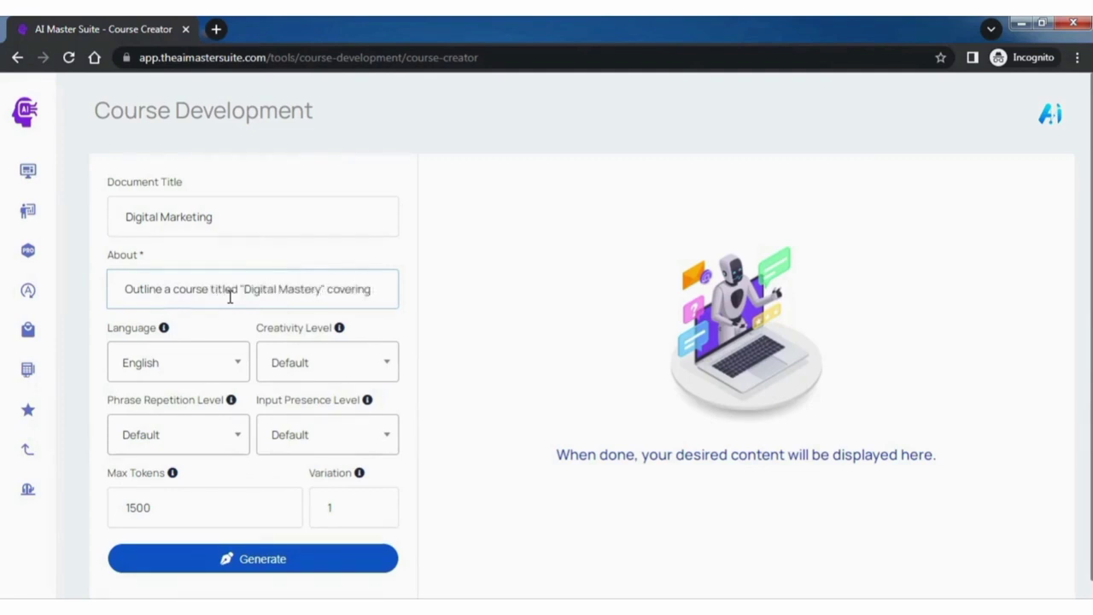
{"action": "type", "text": "SEO, Socia"}
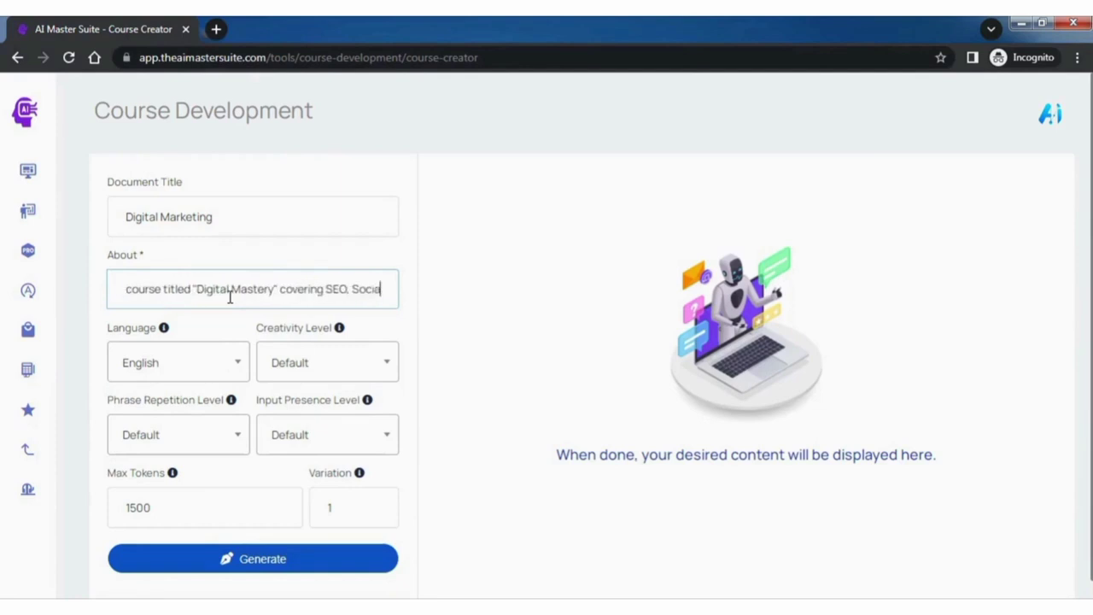
{"action": "type", "text": "l Media & E"}
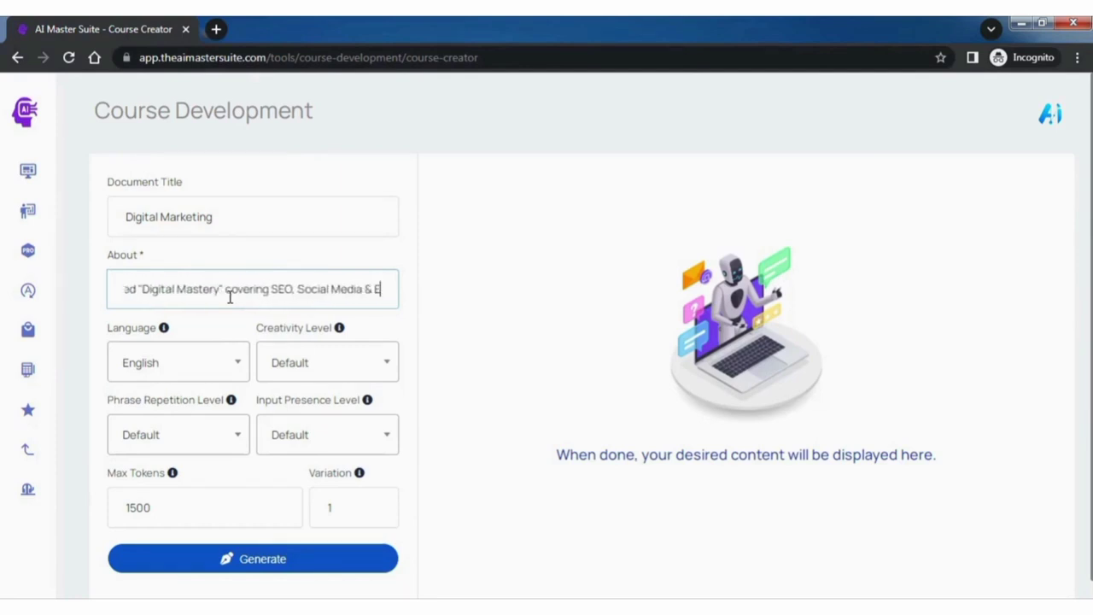
{"action": "type", "text": "mail Marketing"}
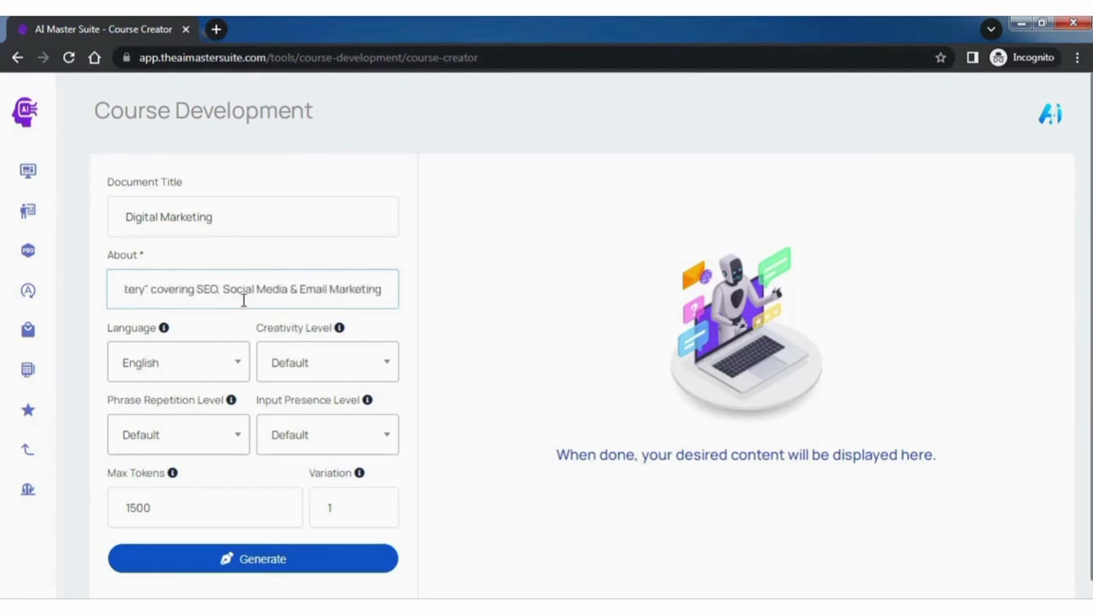
{"action": "left_click", "coordinate": [254, 559]}
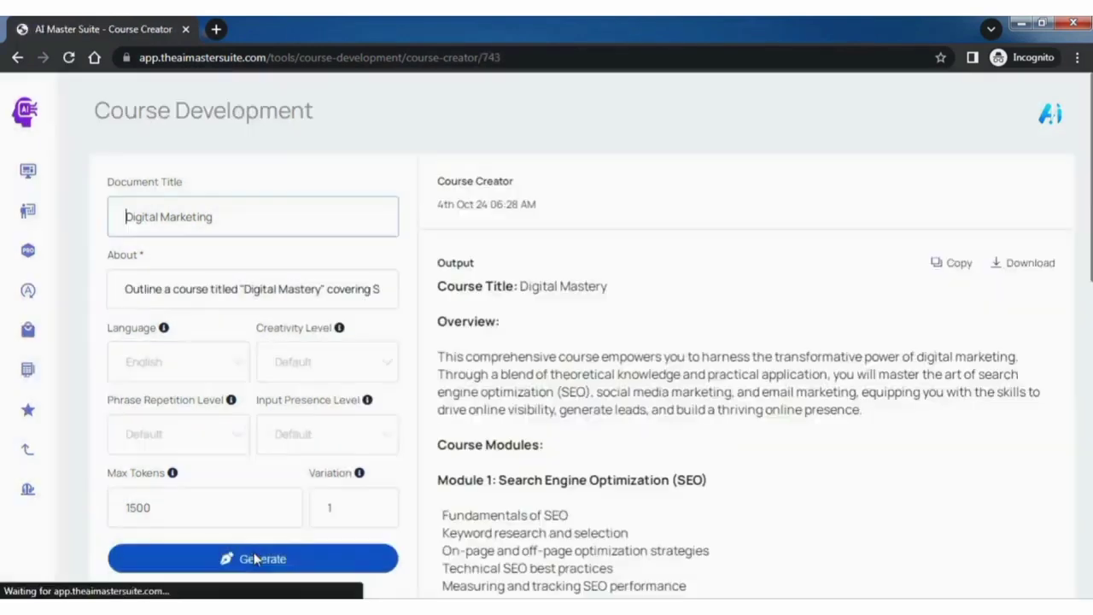
Review the outline, highlight its 10-week course duration, and return to the dashboard.
{"action": "scroll", "coordinate": [641, 467], "scroll_direction": "down", "scroll_amount": 5}
{"action": "scroll", "coordinate": [641, 467], "scroll_direction": "down", "scroll_amount": 5}
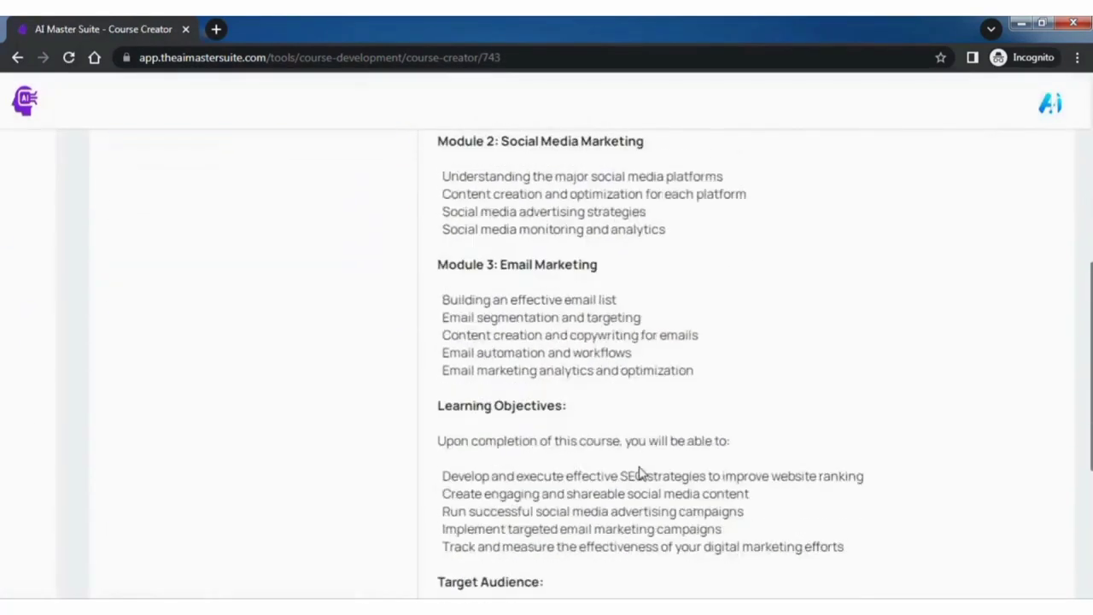
{"action": "left_click_drag", "start_coordinate": [437, 533], "coordinate": [615, 564]}
{"action": "left_click", "coordinate": [25, 100]}
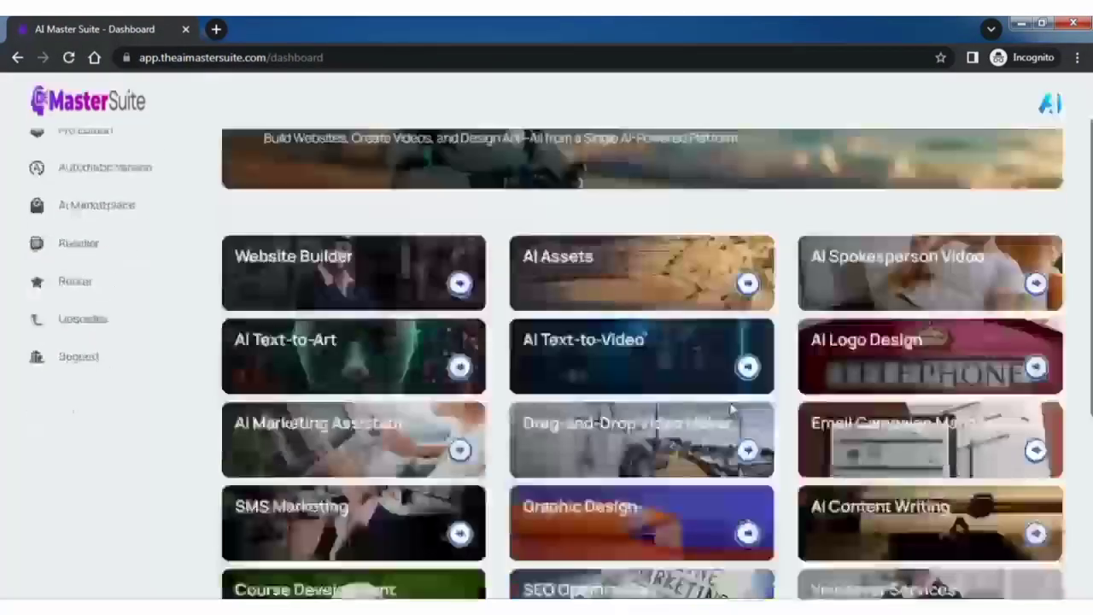
In SEO Optimization, enter title 'Home Kitchen' and about 'best home made cooking and kitchen acccessories'.
{"action": "scroll", "coordinate": [732, 410], "scroll_direction": "down", "scroll_amount": 4}
{"action": "left_click", "coordinate": [751, 320]}
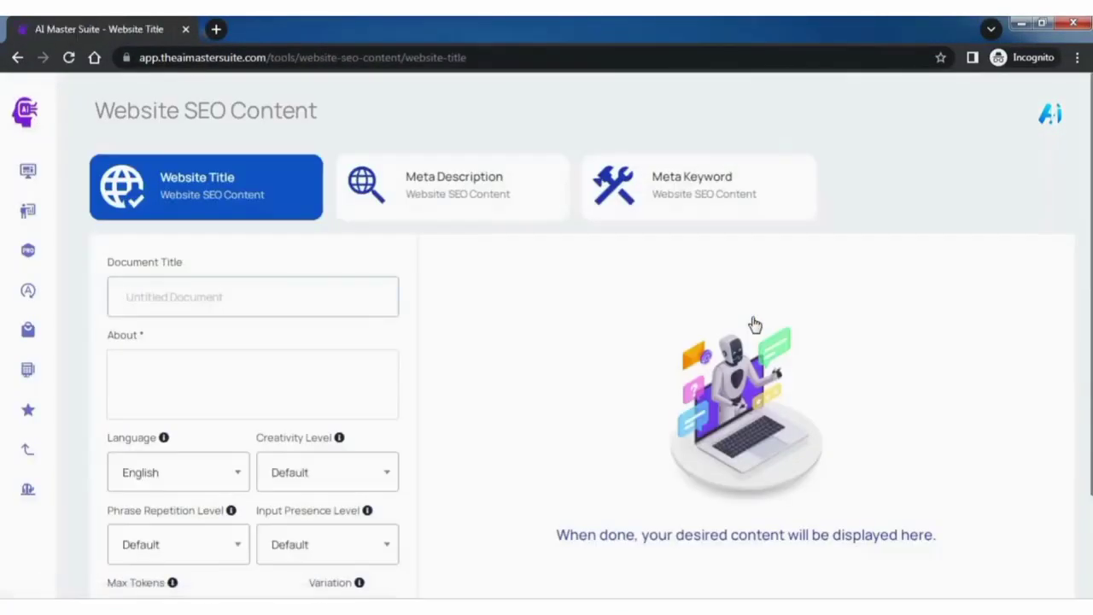
{"action": "scroll", "coordinate": [374, 340], "scroll_direction": "down", "scroll_amount": 1}
{"action": "type", "text": "Home Kitch"}
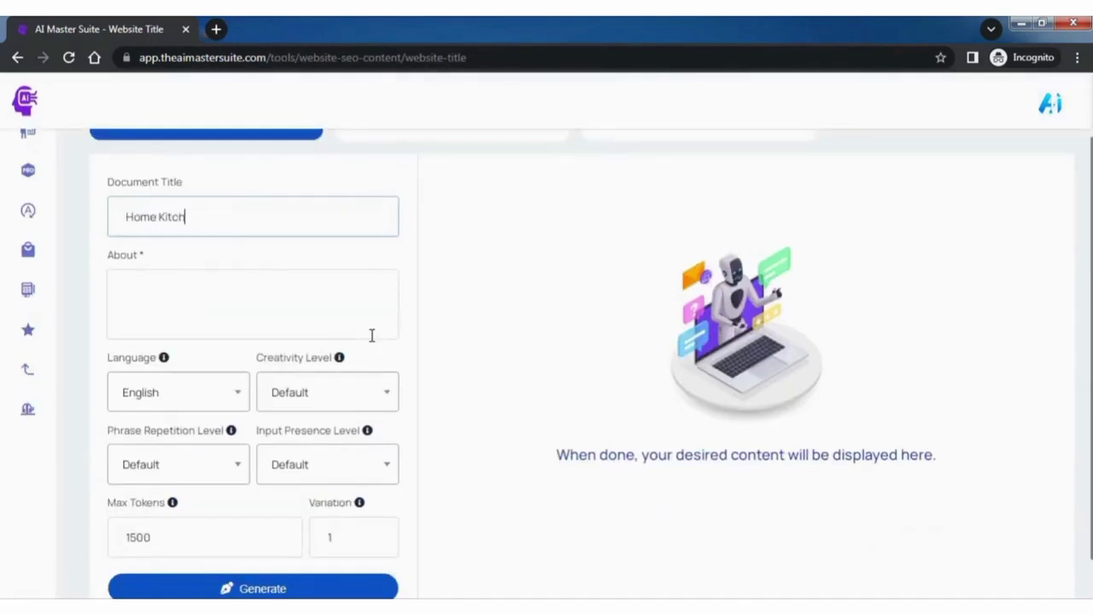
{"action": "type", "text": "en"}
{"action": "left_click", "coordinate": [372, 335]}
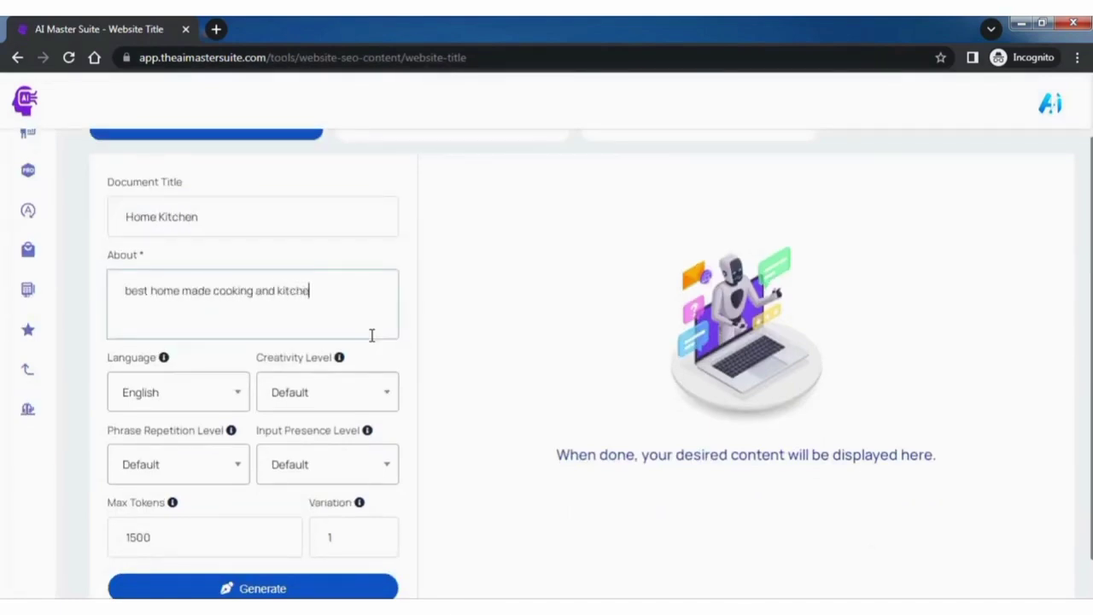
{"action": "type", "text": "best home made cooking and kitchen acccessories"}
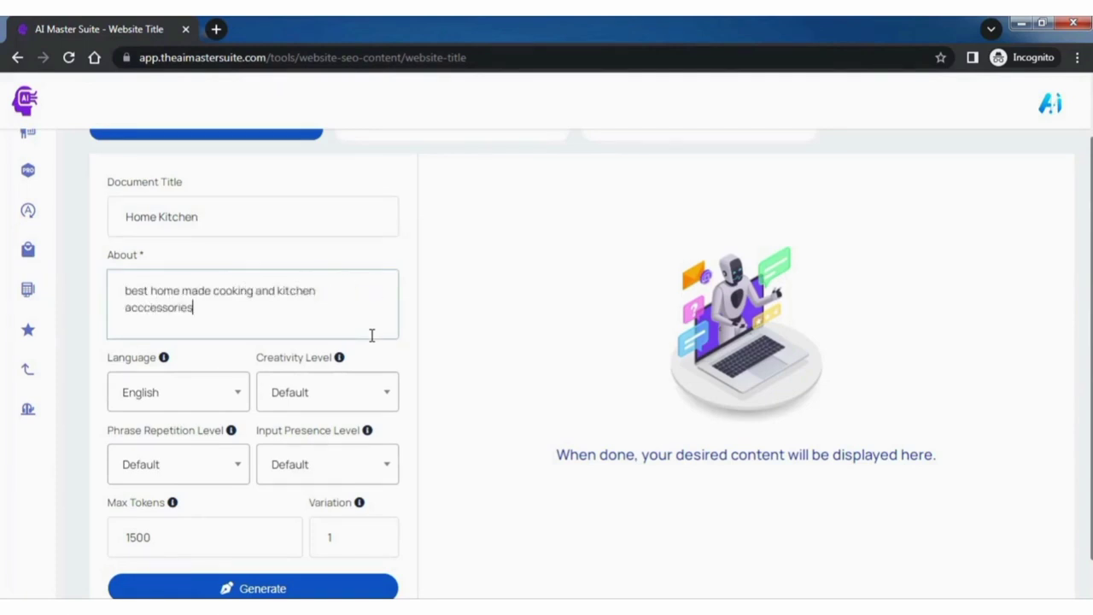
Generate and select the title 'The Ultimate Home Chef's Haven: Kitchen Magic and Culinary Delights', then return to the dashboard.
{"action": "scroll", "coordinate": [279, 464], "scroll_direction": "down", "scroll_amount": 1}
{"action": "left_click", "coordinate": [261, 547]}
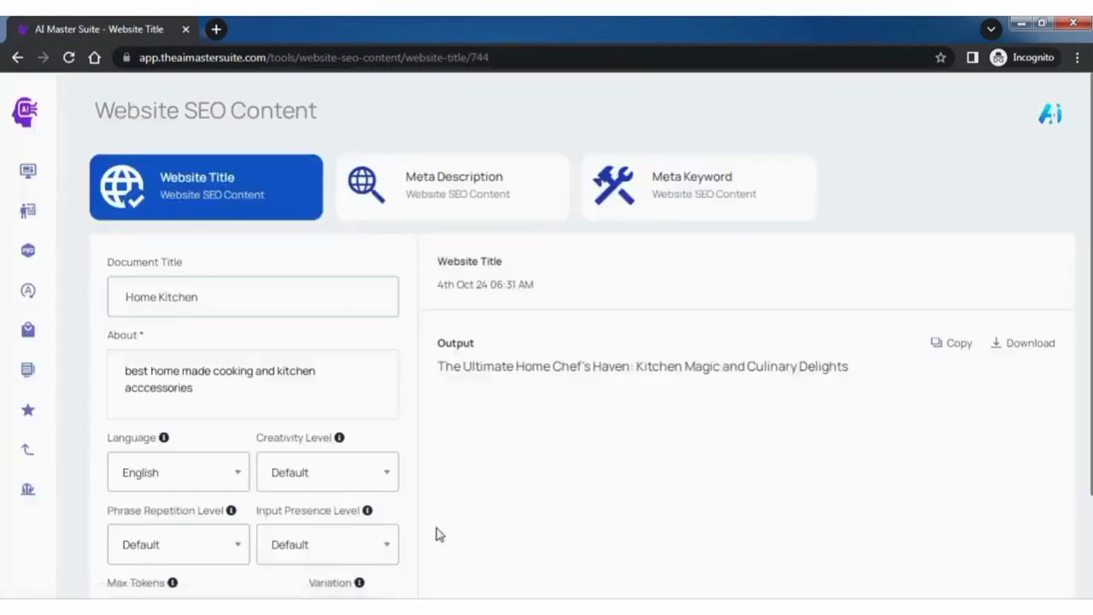
{"action": "scroll", "coordinate": [461, 317], "scroll_direction": "down", "scroll_amount": 3}
{"action": "left_click_drag", "start_coordinate": [437, 286], "coordinate": [797, 383]}
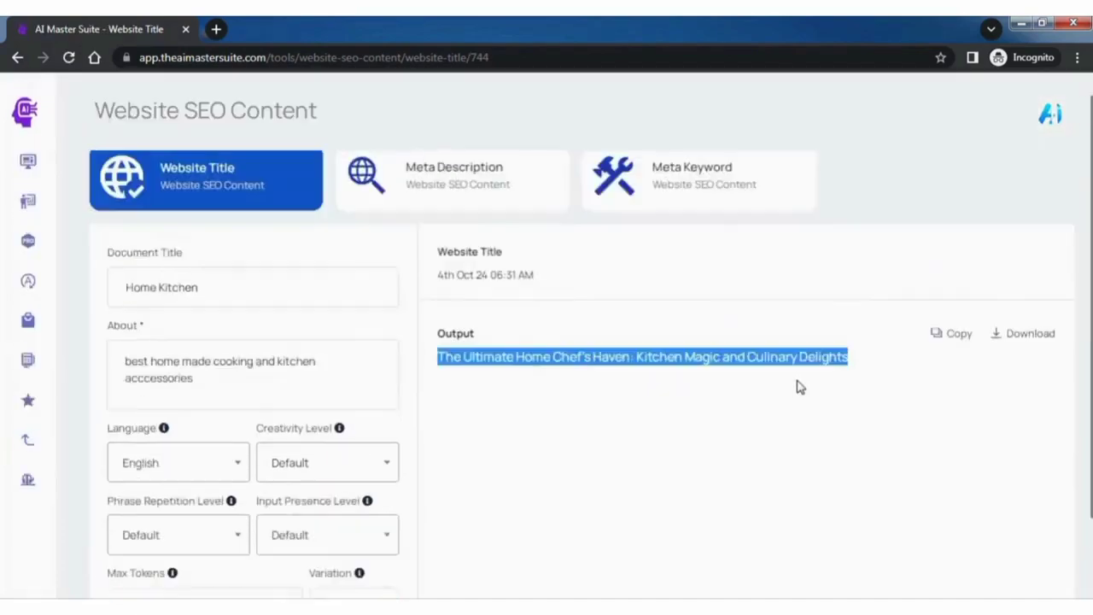
{"action": "left_click", "coordinate": [30, 111]}
{"action": "scroll", "coordinate": [438, 358], "scroll_direction": "down", "scroll_amount": 5}
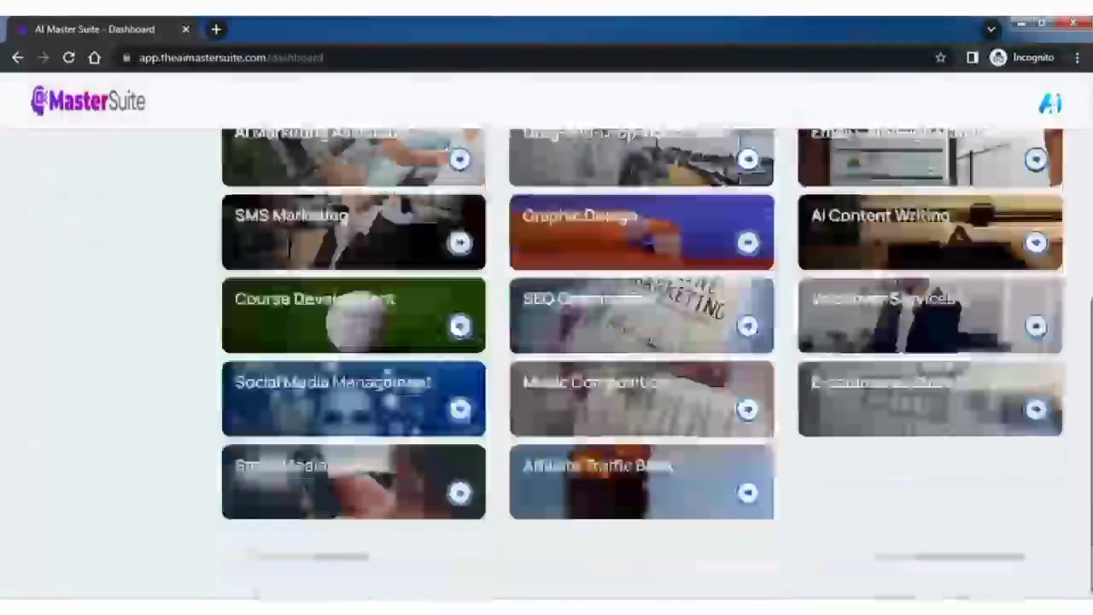
Turn a pizza-and-tic-tac-toe self-introduction into a 14-second voiceover, play it, and return to the dashboard.
{"action": "left_click", "coordinate": [1035, 325]}
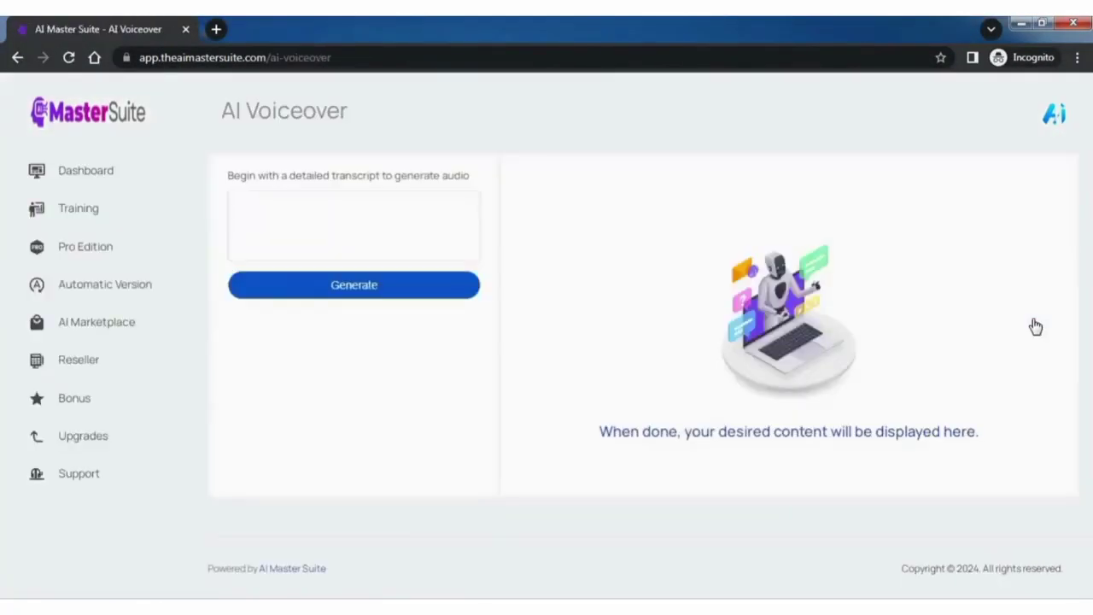
{"action": "left_click", "coordinate": [384, 252]}
{"action": "type", "text": "He"}
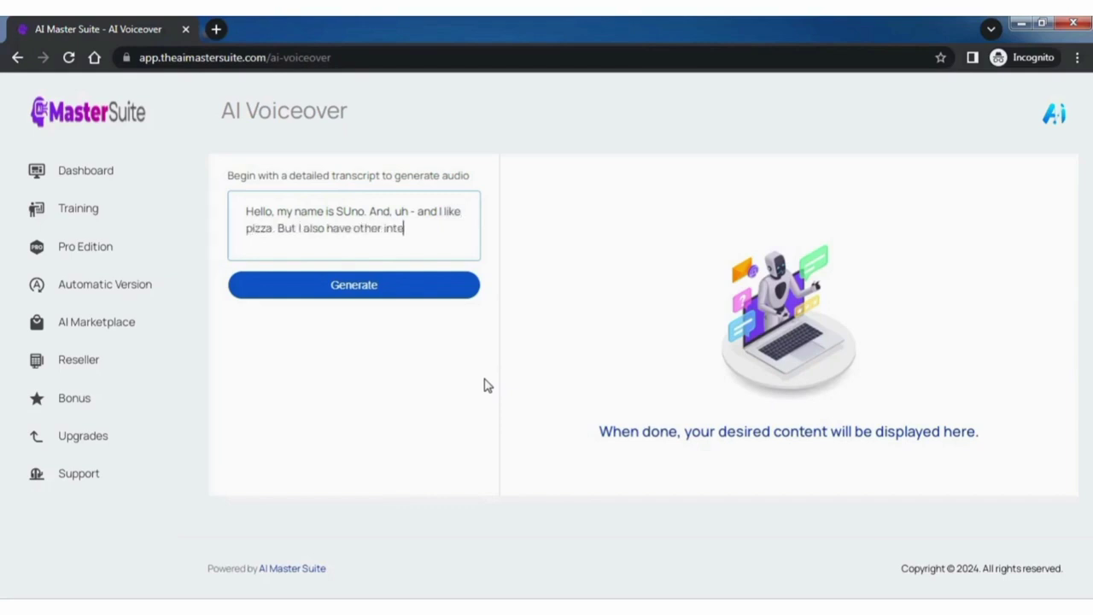
{"action": "type", "text": "as playing tic tac toe."}
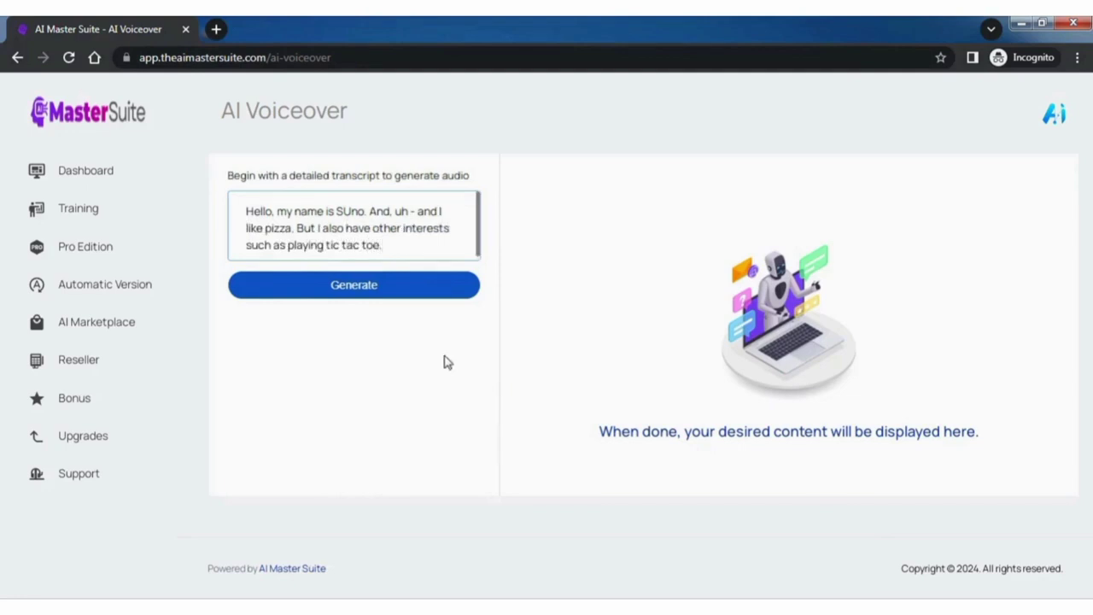
{"action": "left_click", "coordinate": [359, 286]}
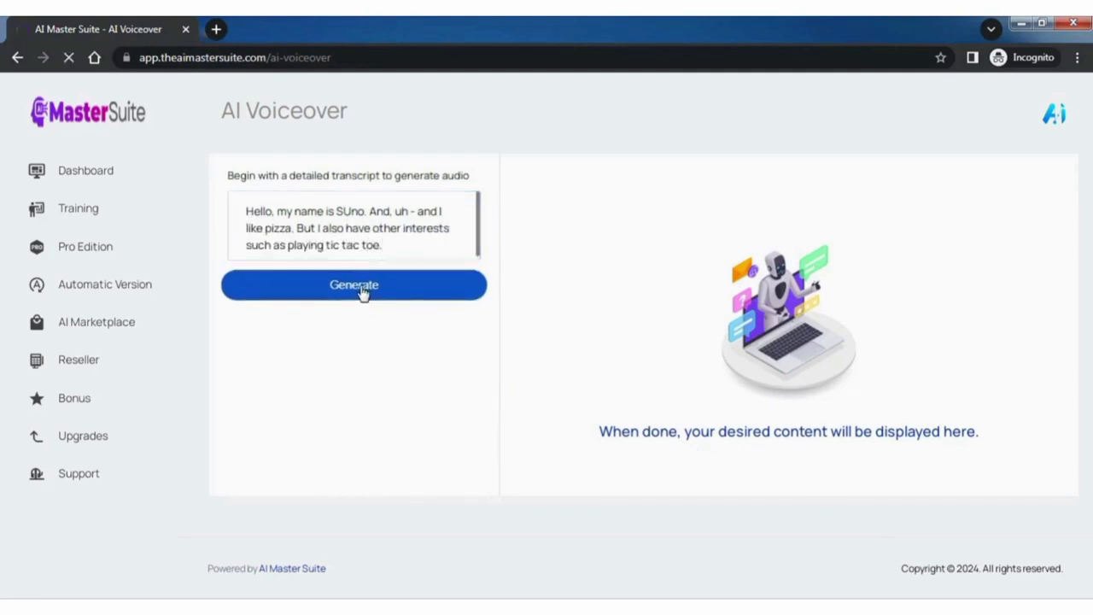
{"action": "left_click", "coordinate": [688, 214]}
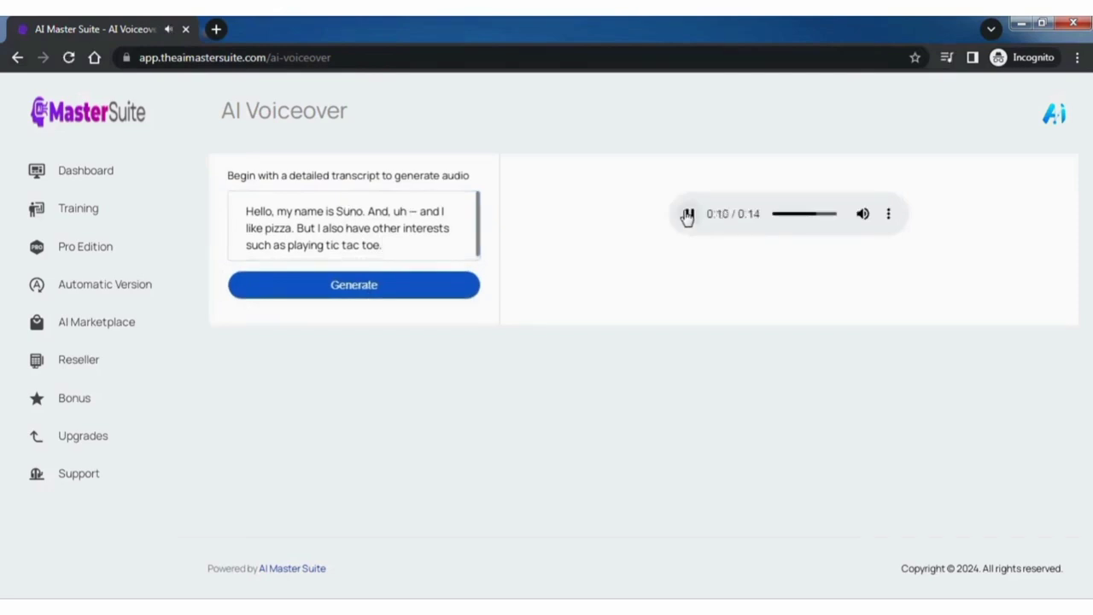
{"action": "left_click", "coordinate": [109, 175]}
{"action": "scroll", "coordinate": [571, 353], "scroll_direction": "down", "scroll_amount": 5}
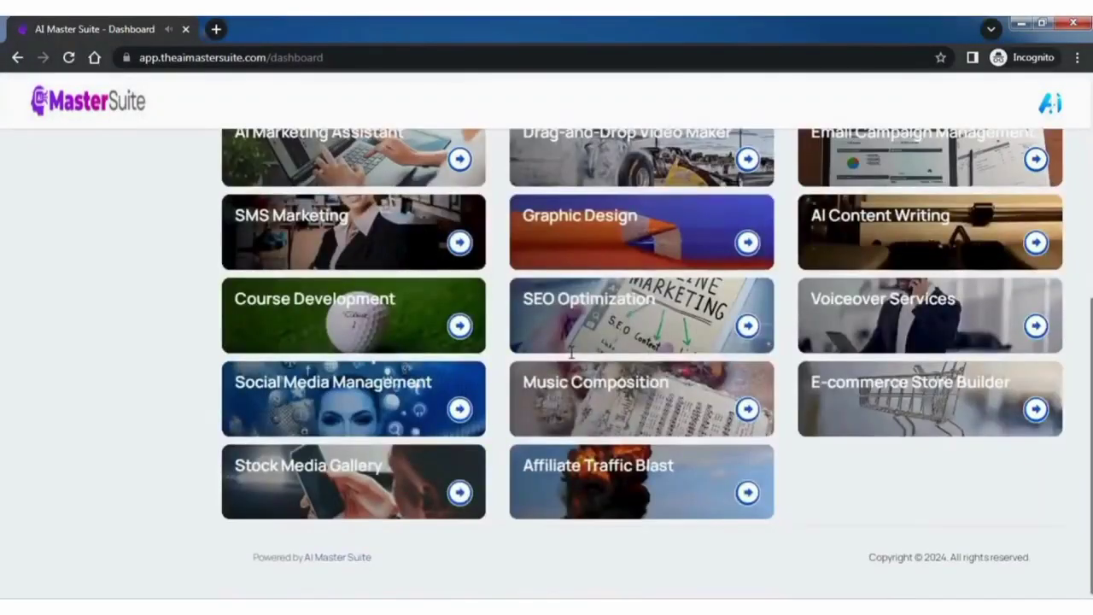
Generate a Facebook post titled 'Fashion' announcing a fashion store's grand opening.
{"action": "left_click", "coordinate": [459, 408]}
{"action": "scroll", "coordinate": [458, 415], "scroll_direction": "down", "scroll_amount": 2}
{"action": "type", "text": "Fashion"}
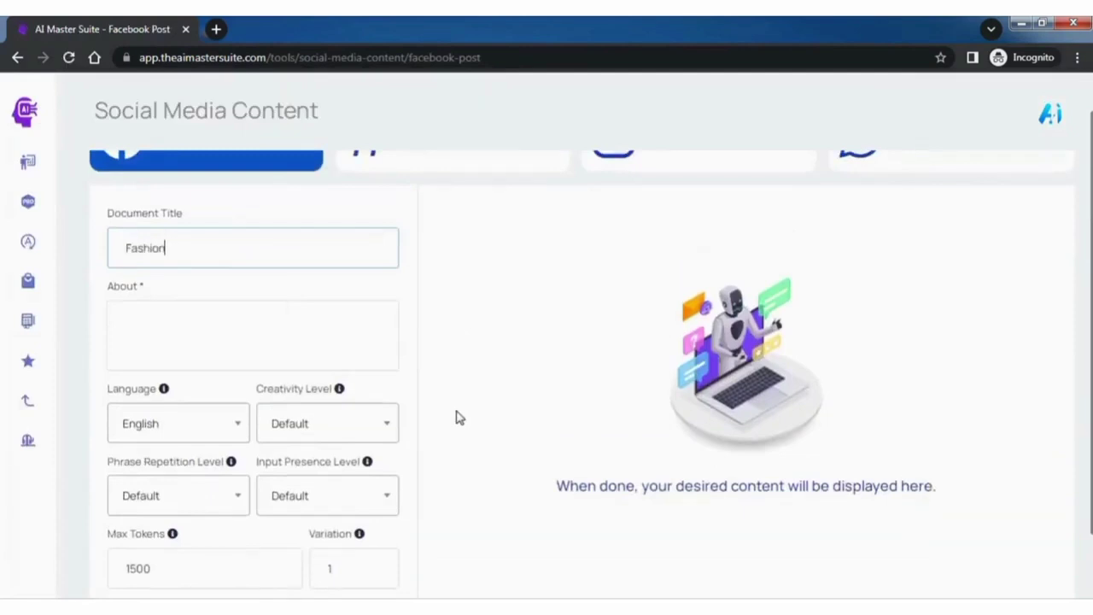
{"action": "key", "text": "Tab"}
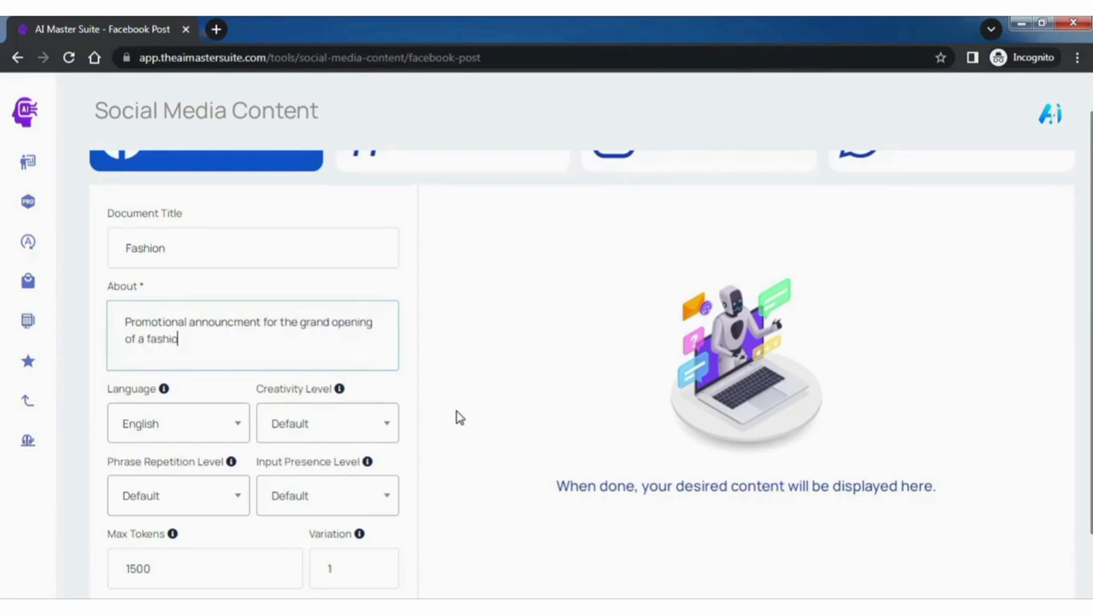
{"action": "scroll", "coordinate": [449, 432], "scroll_direction": "down", "scroll_amount": 1}
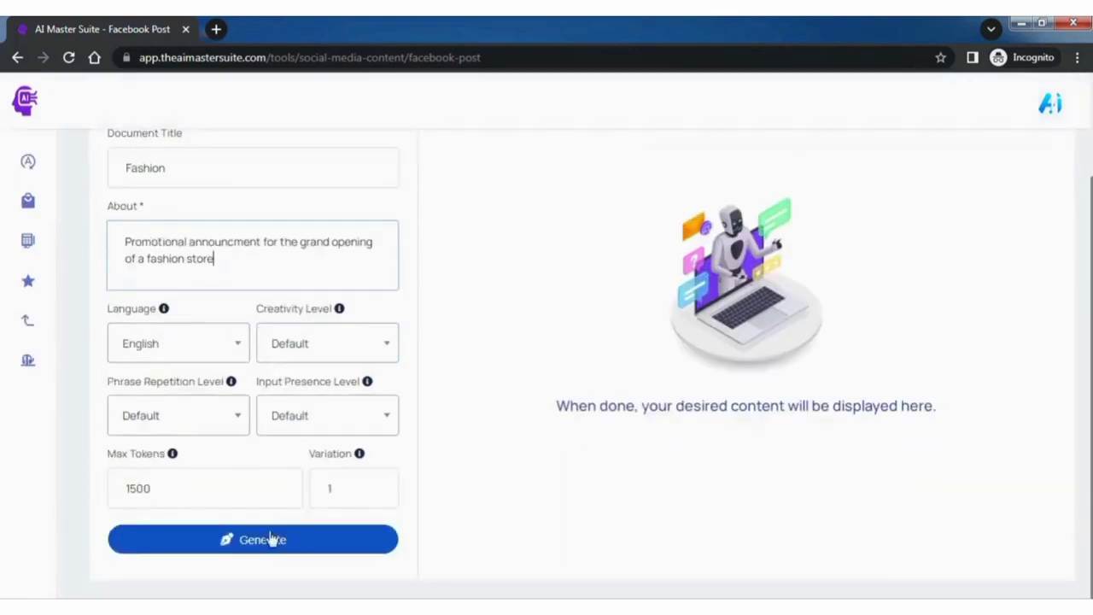
{"action": "left_click", "coordinate": [269, 541]}
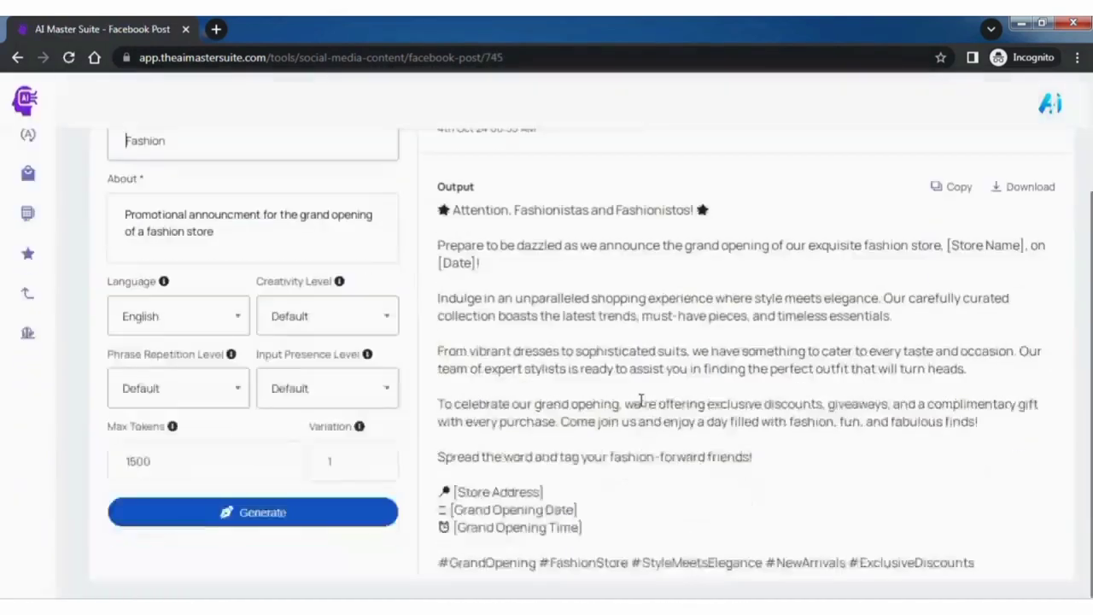
{"action": "scroll", "coordinate": [662, 424], "scroll_direction": "up", "scroll_amount": 3}
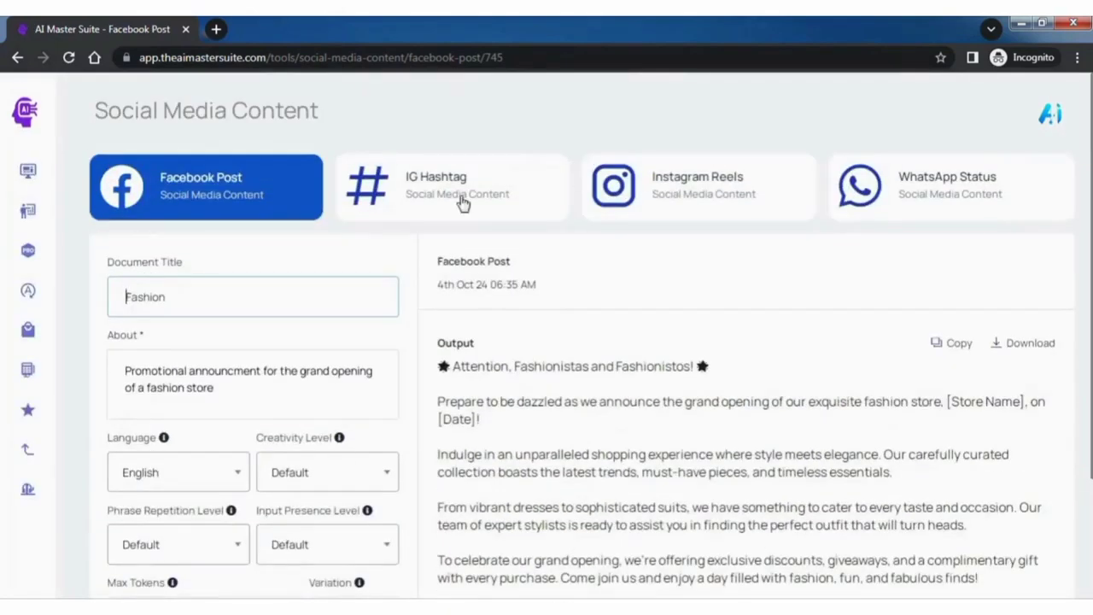
{"action": "left_click", "coordinate": [462, 203]}
Generate Ronaldo hashtags like #CR7 and #GOAT under the title 'Football', then return to the dashboard.
{"action": "scroll", "coordinate": [461, 359], "scroll_direction": "down", "scroll_amount": 2}
{"action": "type", "text": "Foot"}
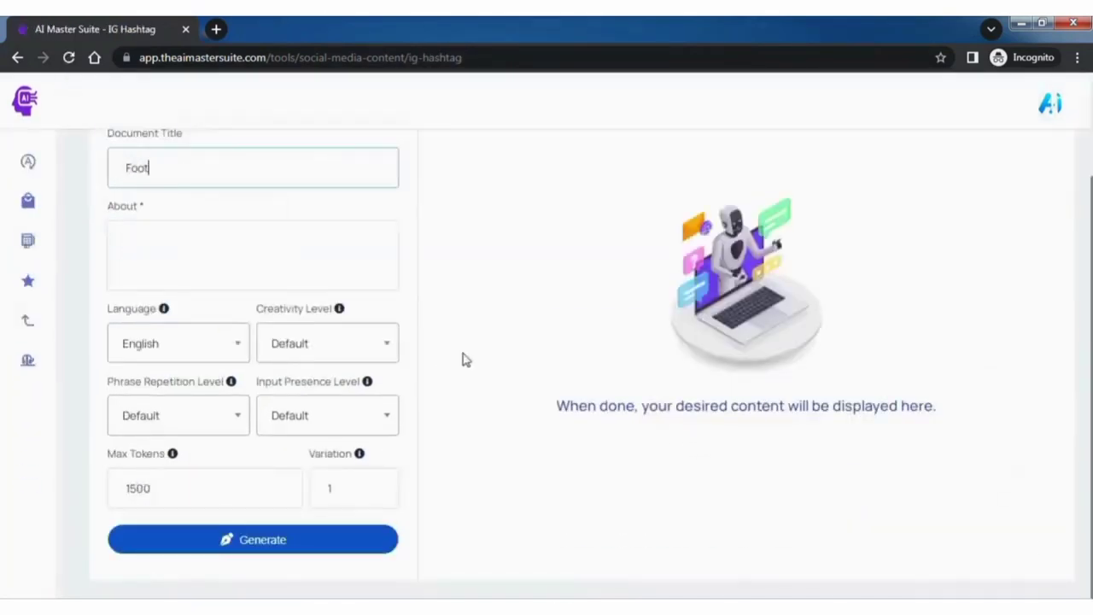
{"action": "type", "text": "Ronaldo"}
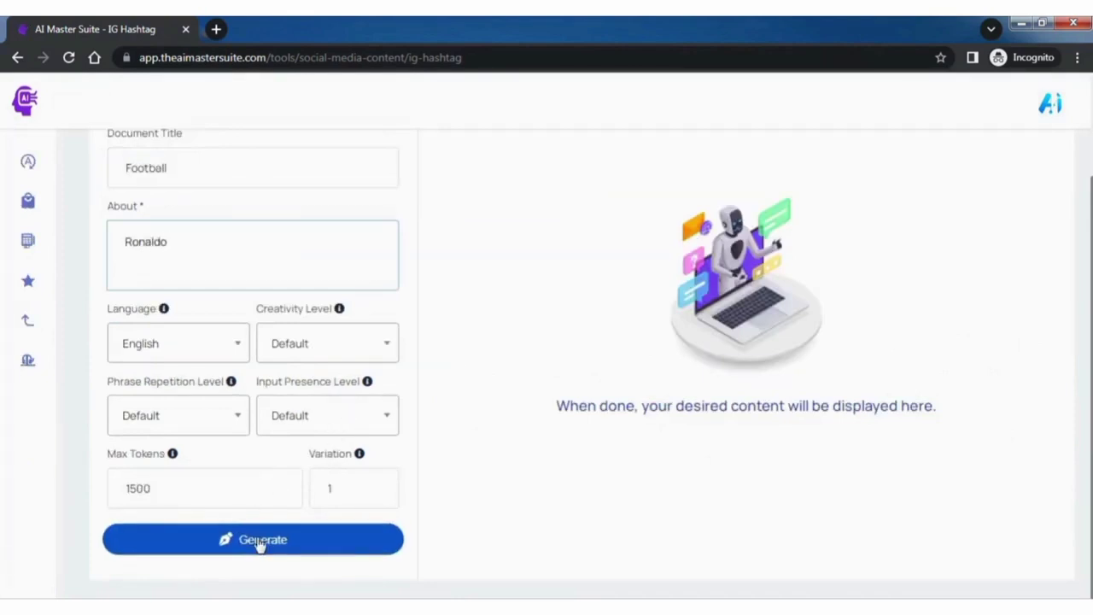
{"action": "left_click", "coordinate": [261, 543]}
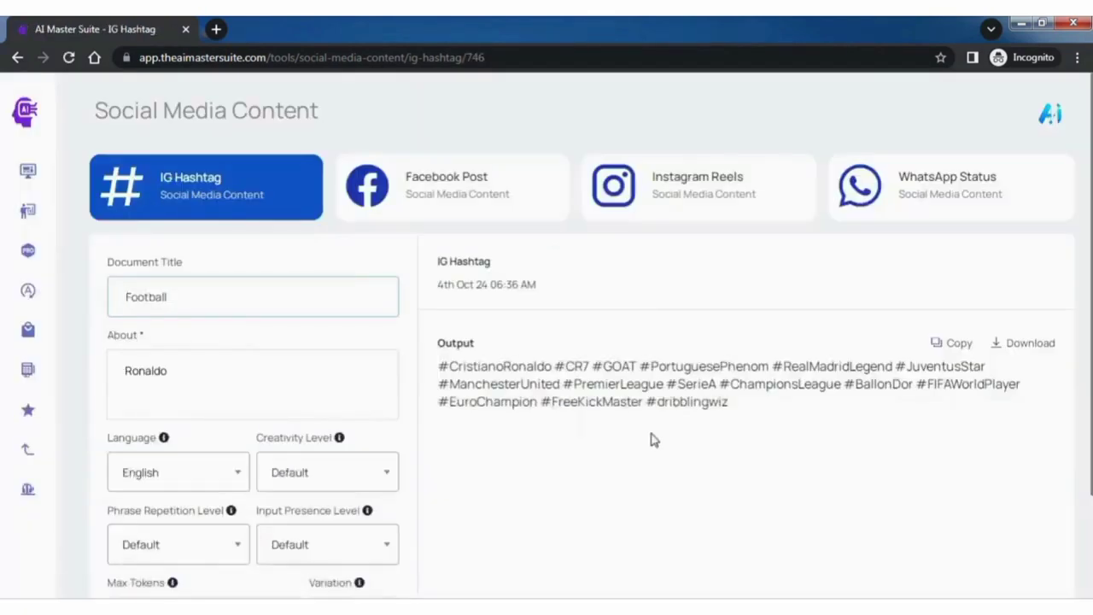
{"action": "left_click_drag", "start_coordinate": [746, 405], "coordinate": [440, 365]}
{"action": "left_click", "coordinate": [549, 300]}
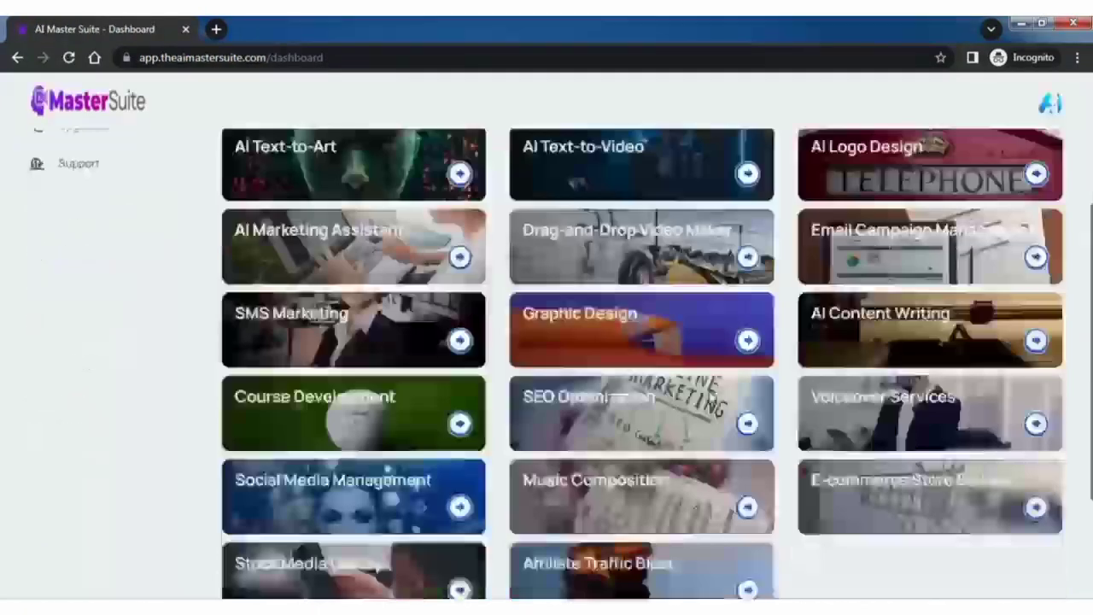
{"action": "scroll", "coordinate": [735, 401], "scroll_direction": "down", "scroll_amount": 3}
Generate and play a 15-second 90s rock track with electric guitar and heavy drums.
{"action": "left_click", "coordinate": [750, 409]}
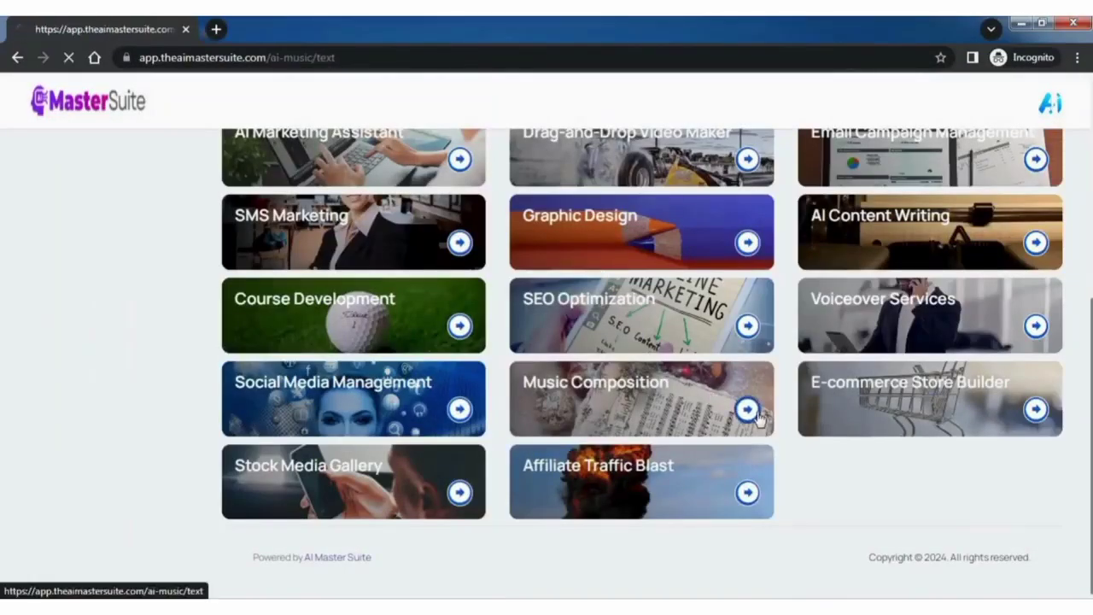
{"action": "left_click", "coordinate": [384, 219]}
{"action": "type", "text": "90"}
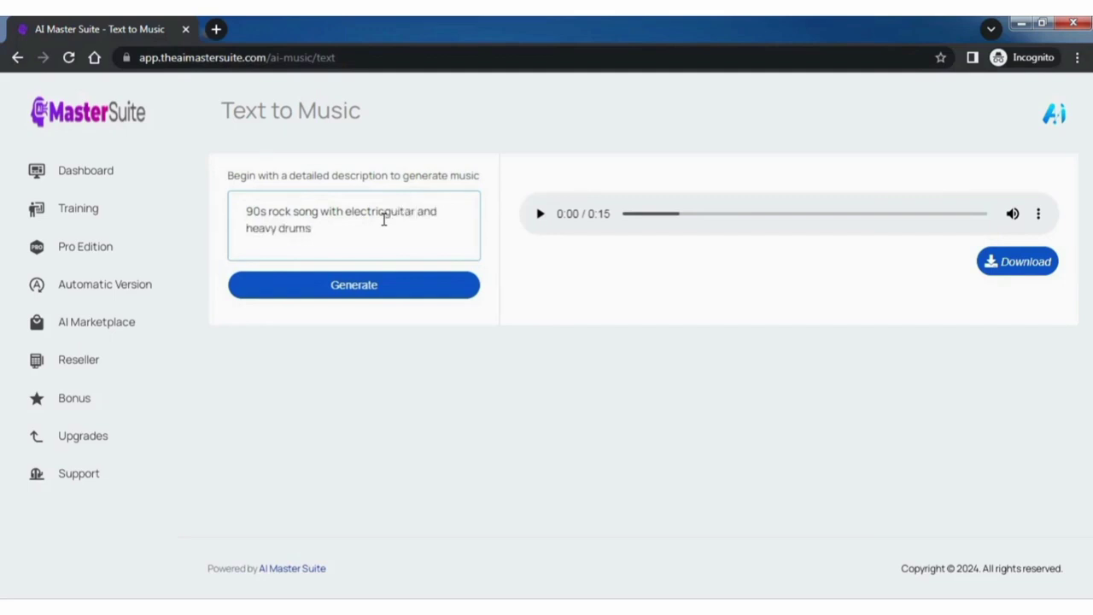
{"action": "left_click", "coordinate": [342, 288]}
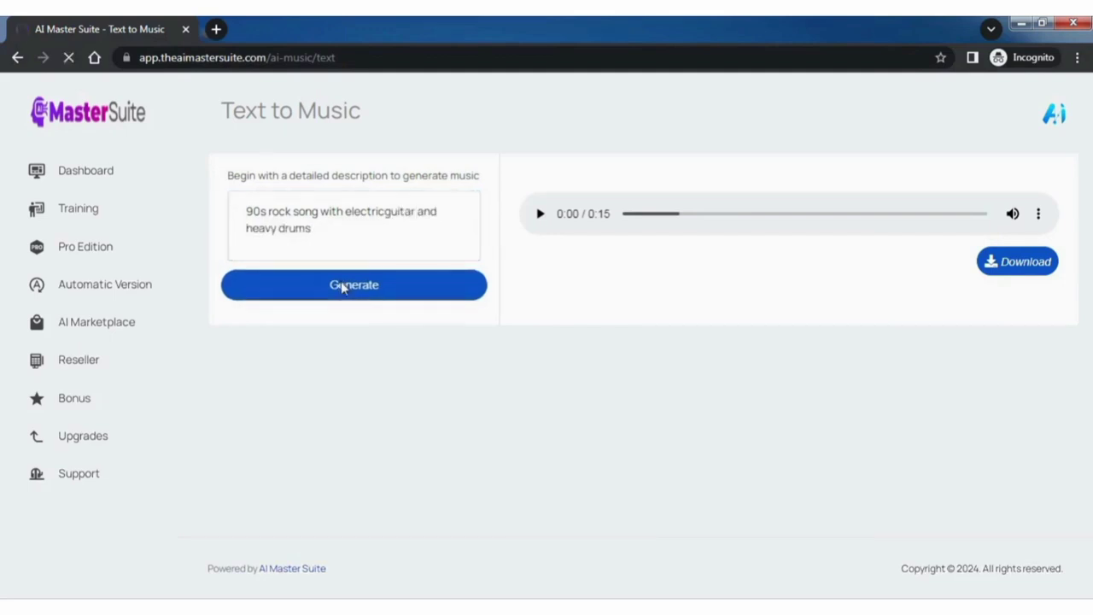
{"action": "left_click", "coordinate": [540, 214]}
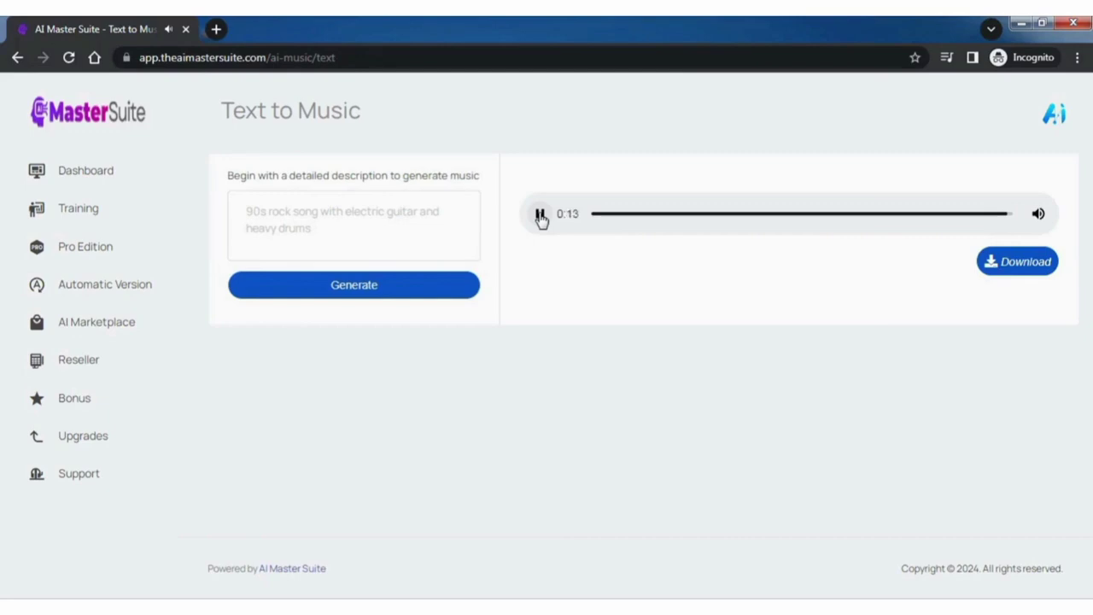
{"action": "left_click", "coordinate": [83, 169]}
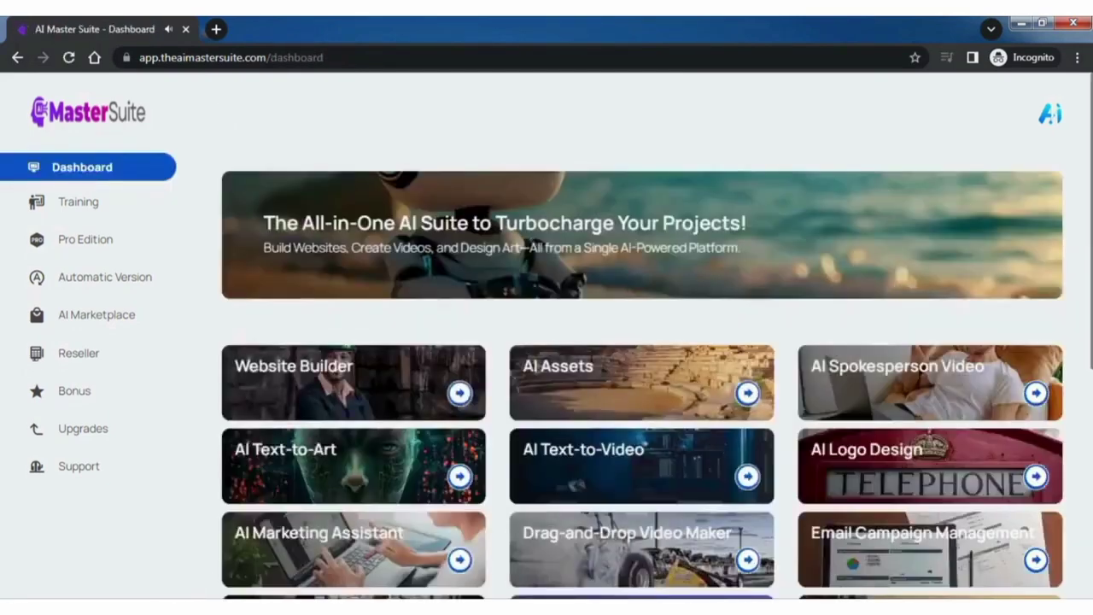
{"action": "scroll", "coordinate": [563, 359], "scroll_direction": "down", "scroll_amount": 10}
Browse the Bigbag demo storefront from the E-commerce Store Builder, then close its tab.
{"action": "left_click", "coordinate": [1035, 400]}
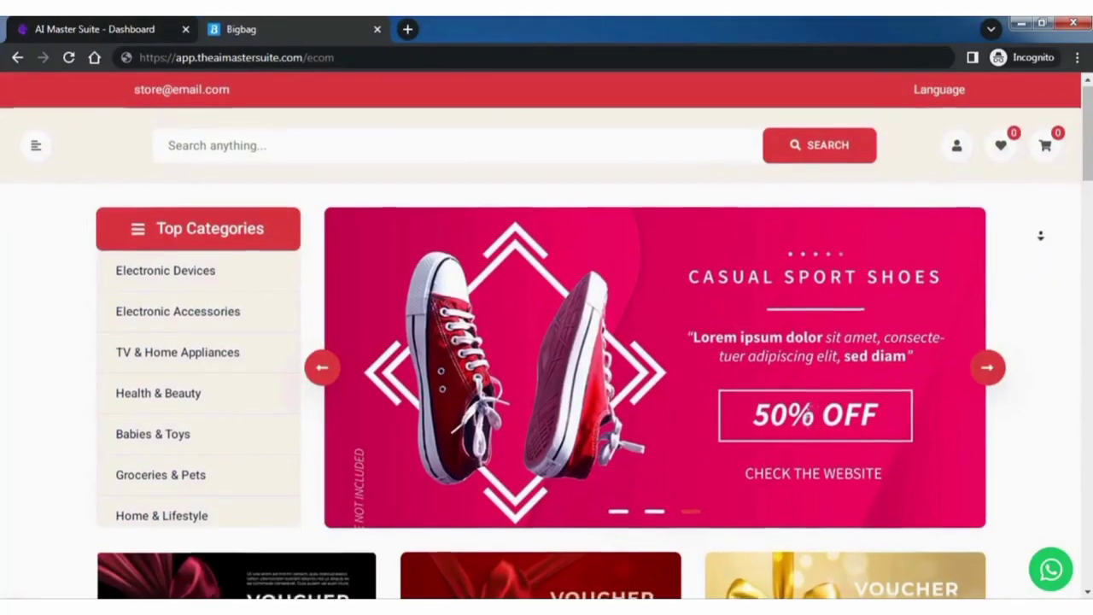
{"action": "scroll", "coordinate": [1040, 244], "scroll_direction": "down", "scroll_amount": 2}
{"action": "scroll", "coordinate": [1041, 252], "scroll_direction": "down", "scroll_amount": 10}
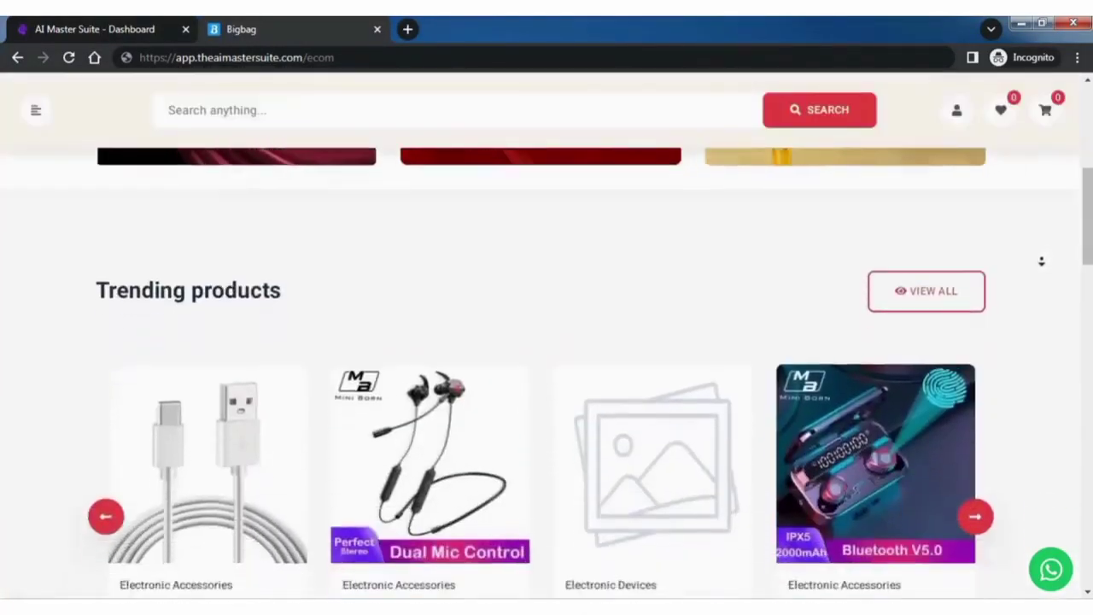
{"action": "scroll", "coordinate": [1041, 266], "scroll_direction": "down", "scroll_amount": 10}
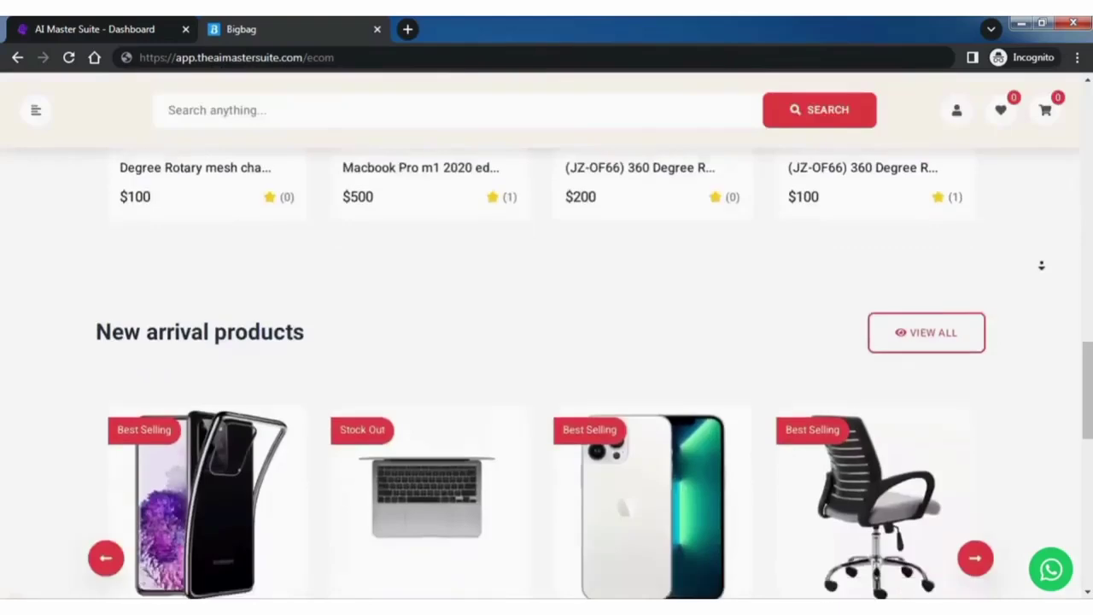
{"action": "scroll", "coordinate": [1041, 265], "scroll_direction": "down", "scroll_amount": 4}
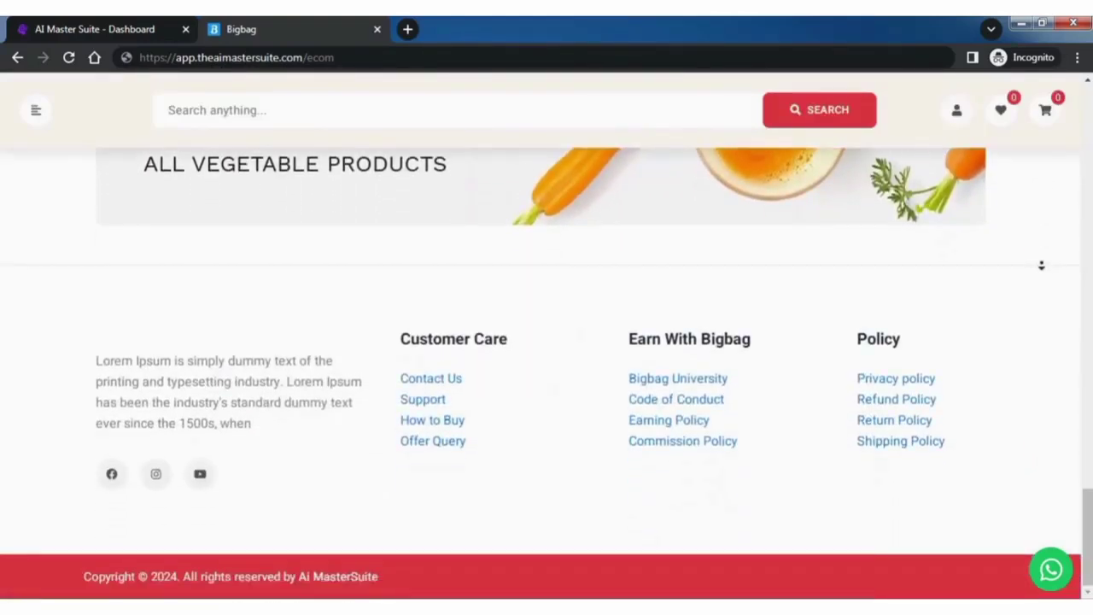
{"action": "left_click", "coordinate": [376, 31]}
In the Stock Media Gallery, search stock videos for 'love' and browse the results.
{"action": "left_click", "coordinate": [433, 487]}
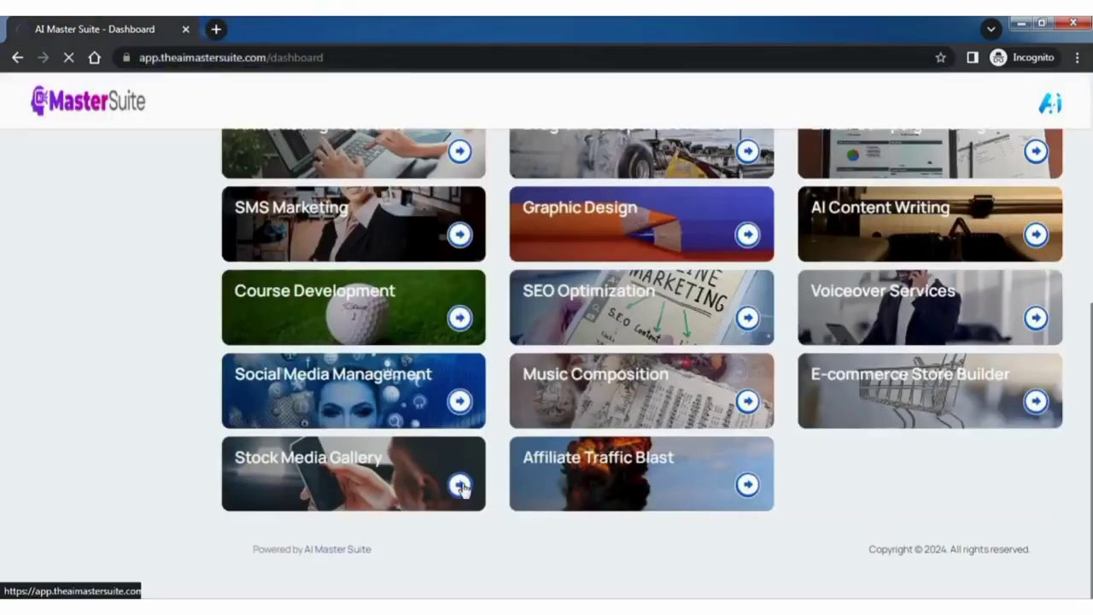
{"action": "left_click", "coordinate": [288, 209]}
{"action": "type", "text": "lo"}
{"action": "left_click", "coordinate": [326, 256]}
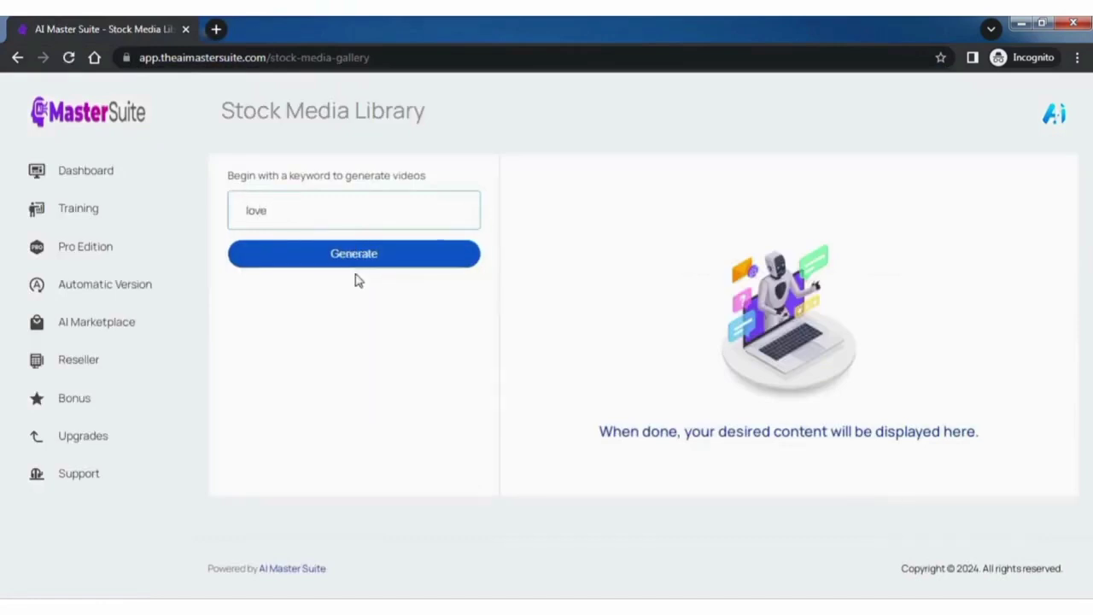
{"action": "left_click", "coordinate": [359, 265]}
{"action": "scroll", "coordinate": [926, 274], "scroll_direction": "down", "scroll_amount": 10}
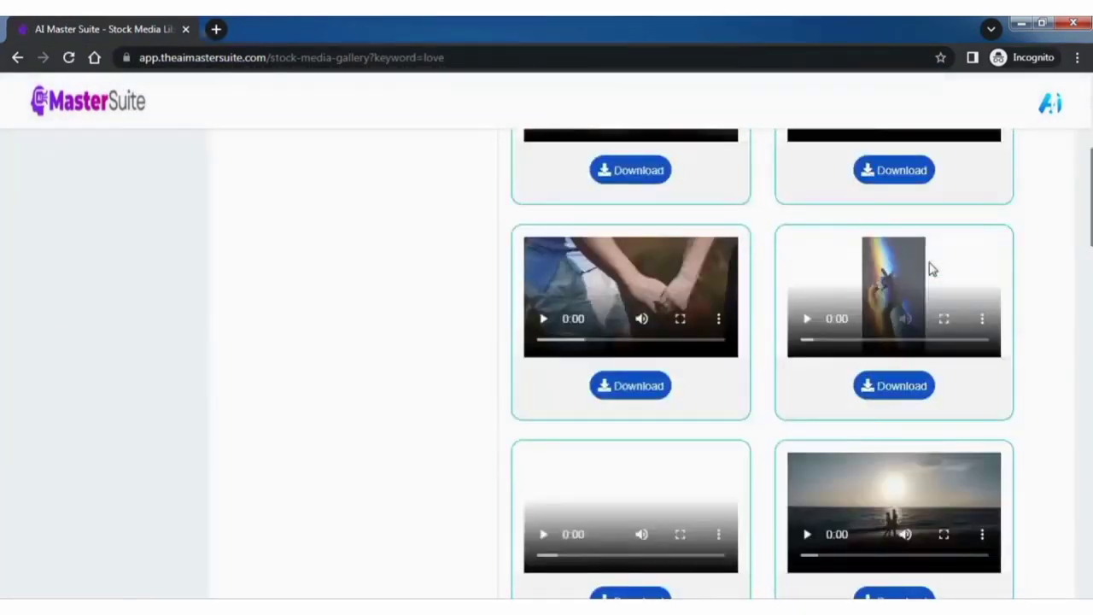
{"action": "scroll", "coordinate": [920, 279], "scroll_direction": "down", "scroll_amount": 3}
{"action": "scroll", "coordinate": [920, 282], "scroll_direction": "up", "scroll_amount": 12}
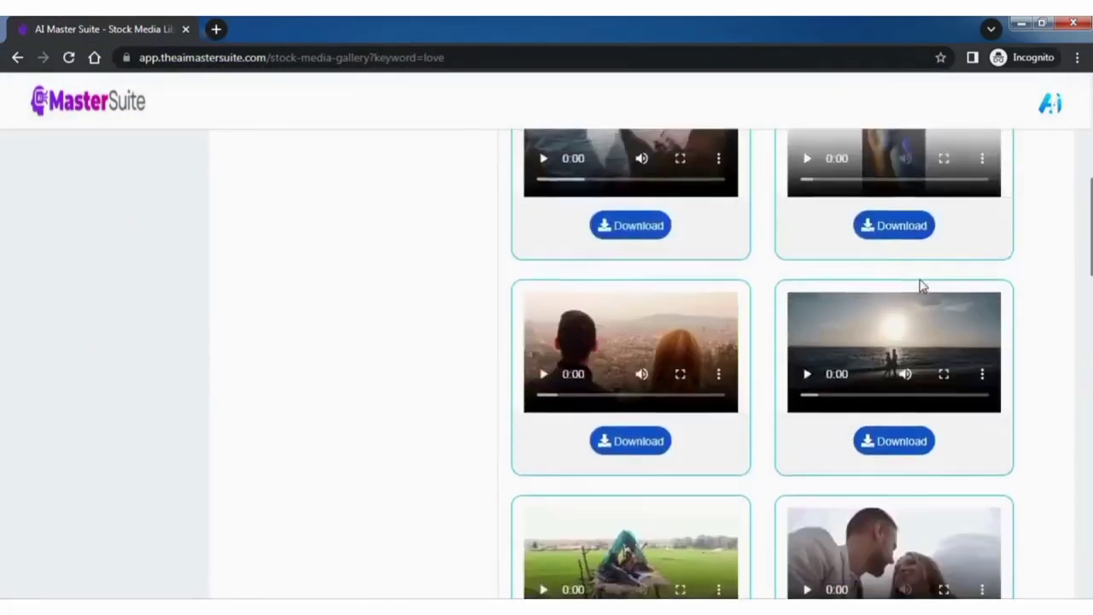
Search for 'nature' instead, watch the misty mountain clip full screen, then return to the dashboard.
{"action": "left_click_drag", "start_coordinate": [298, 207], "coordinate": [245, 212]}
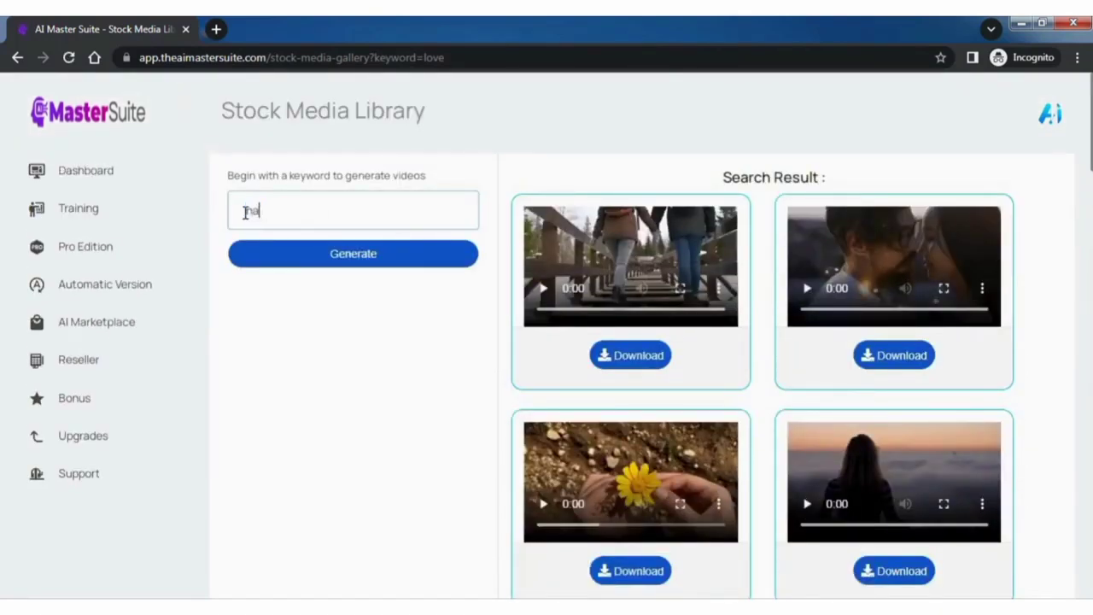
{"action": "left_click", "coordinate": [356, 253]}
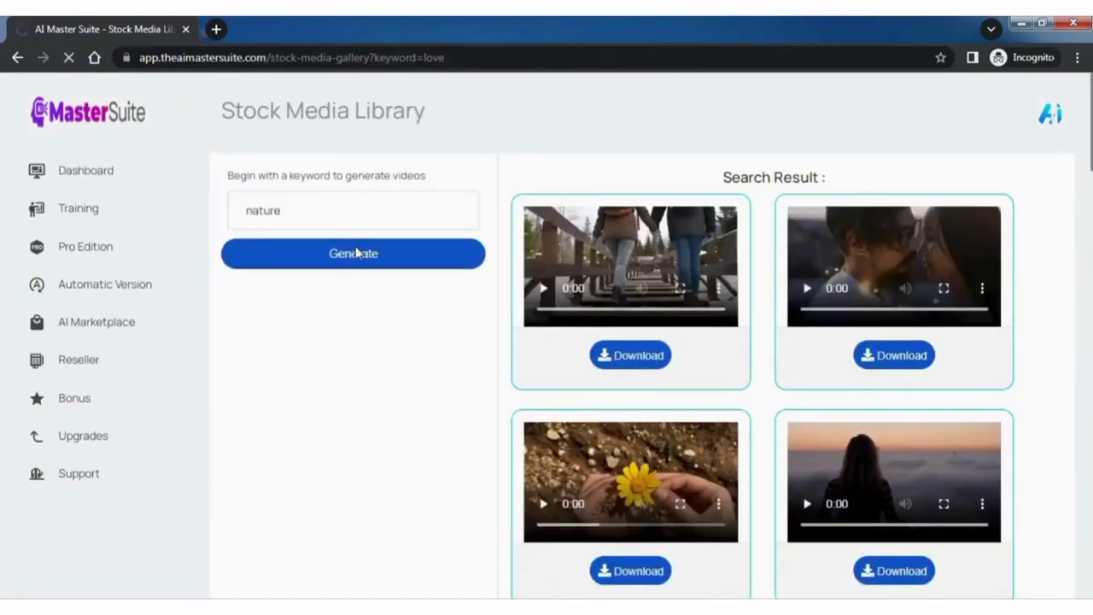
{"action": "scroll", "coordinate": [957, 301], "scroll_direction": "down", "scroll_amount": 4}
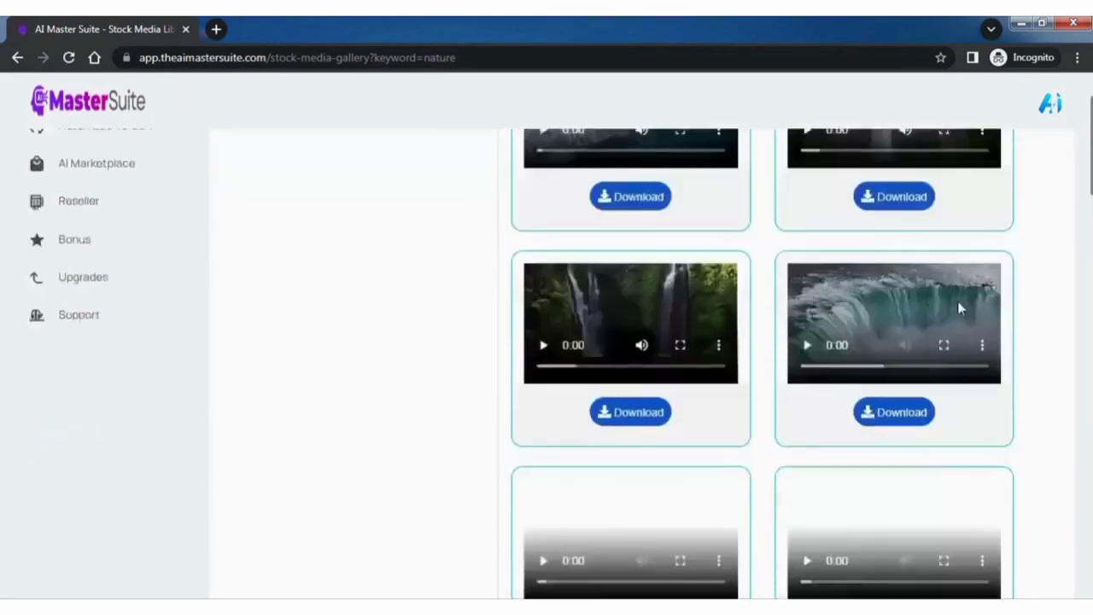
{"action": "left_click", "coordinate": [550, 407]}
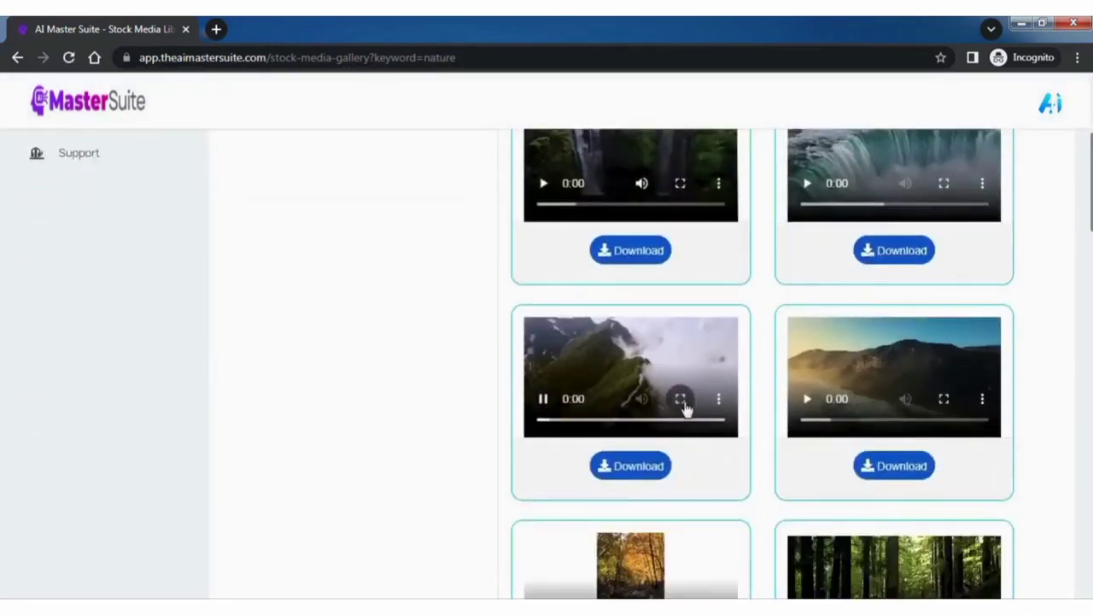
{"action": "left_click", "coordinate": [682, 403]}
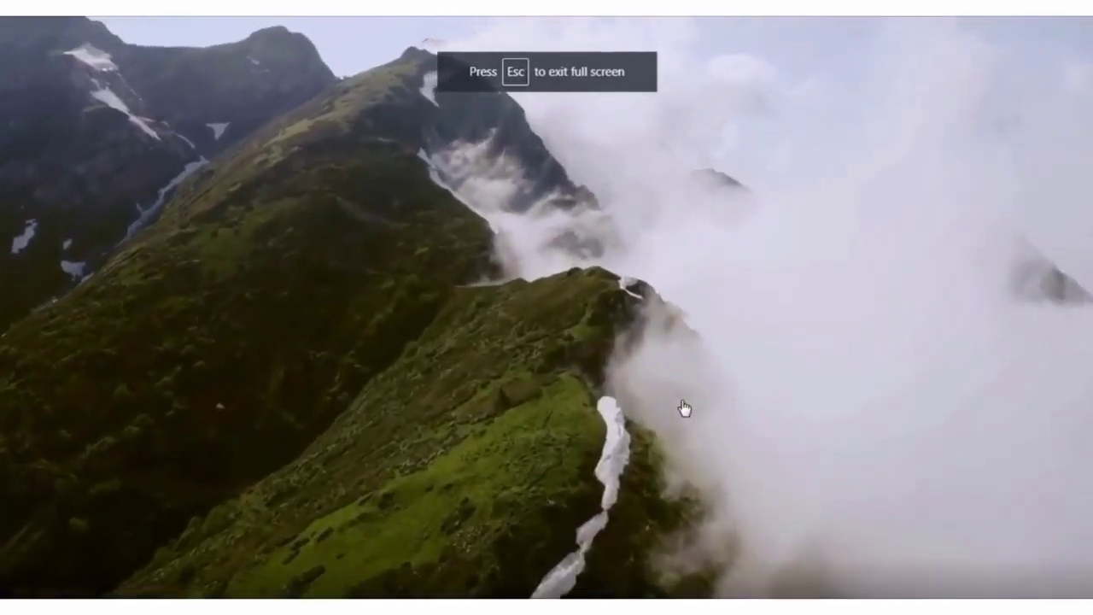
{"action": "key", "text": "Escape"}
{"action": "scroll", "coordinate": [727, 407], "scroll_direction": "up", "scroll_amount": 4}
{"action": "left_click", "coordinate": [69, 175]}
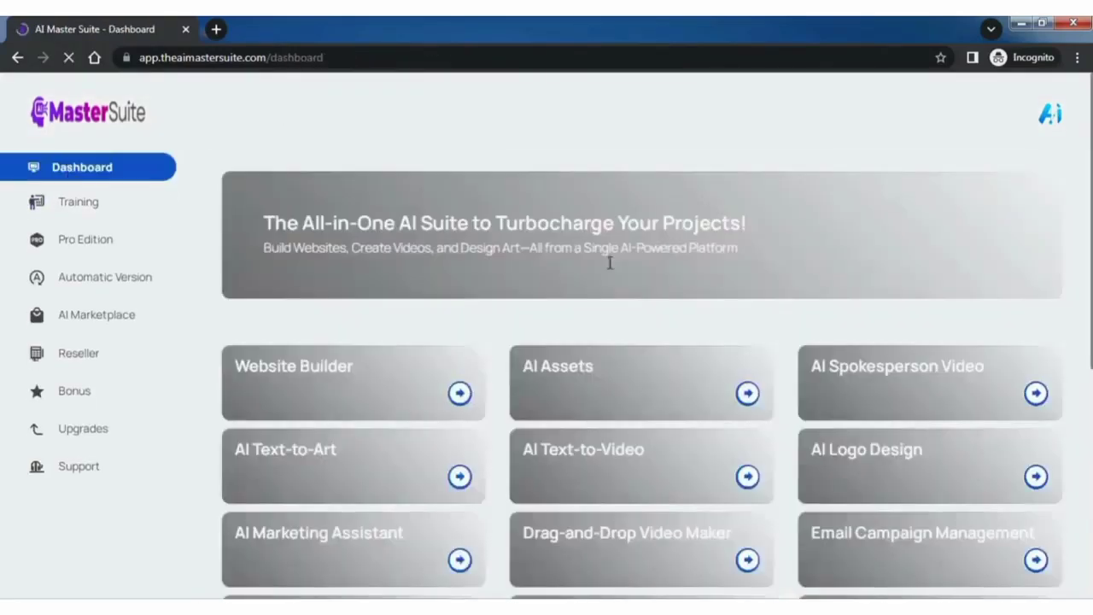
Open the Affiliate Traffic Blast card to reach the page for blasting a link to 100+ traffic sources.
{"action": "scroll", "coordinate": [607, 262], "scroll_direction": "down", "scroll_amount": 10}
{"action": "left_click", "coordinate": [698, 475]}
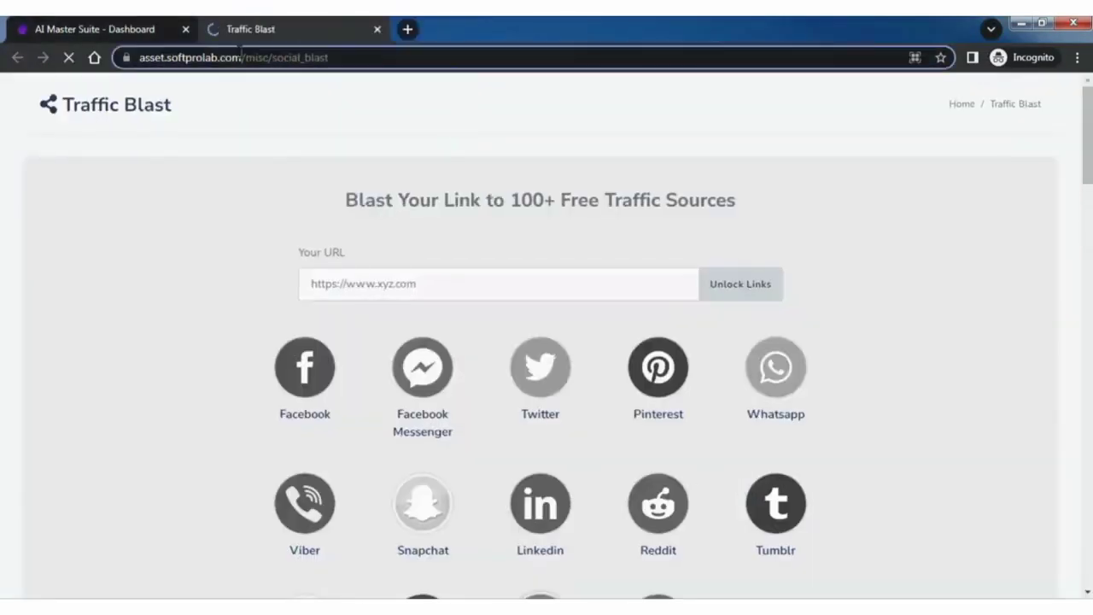